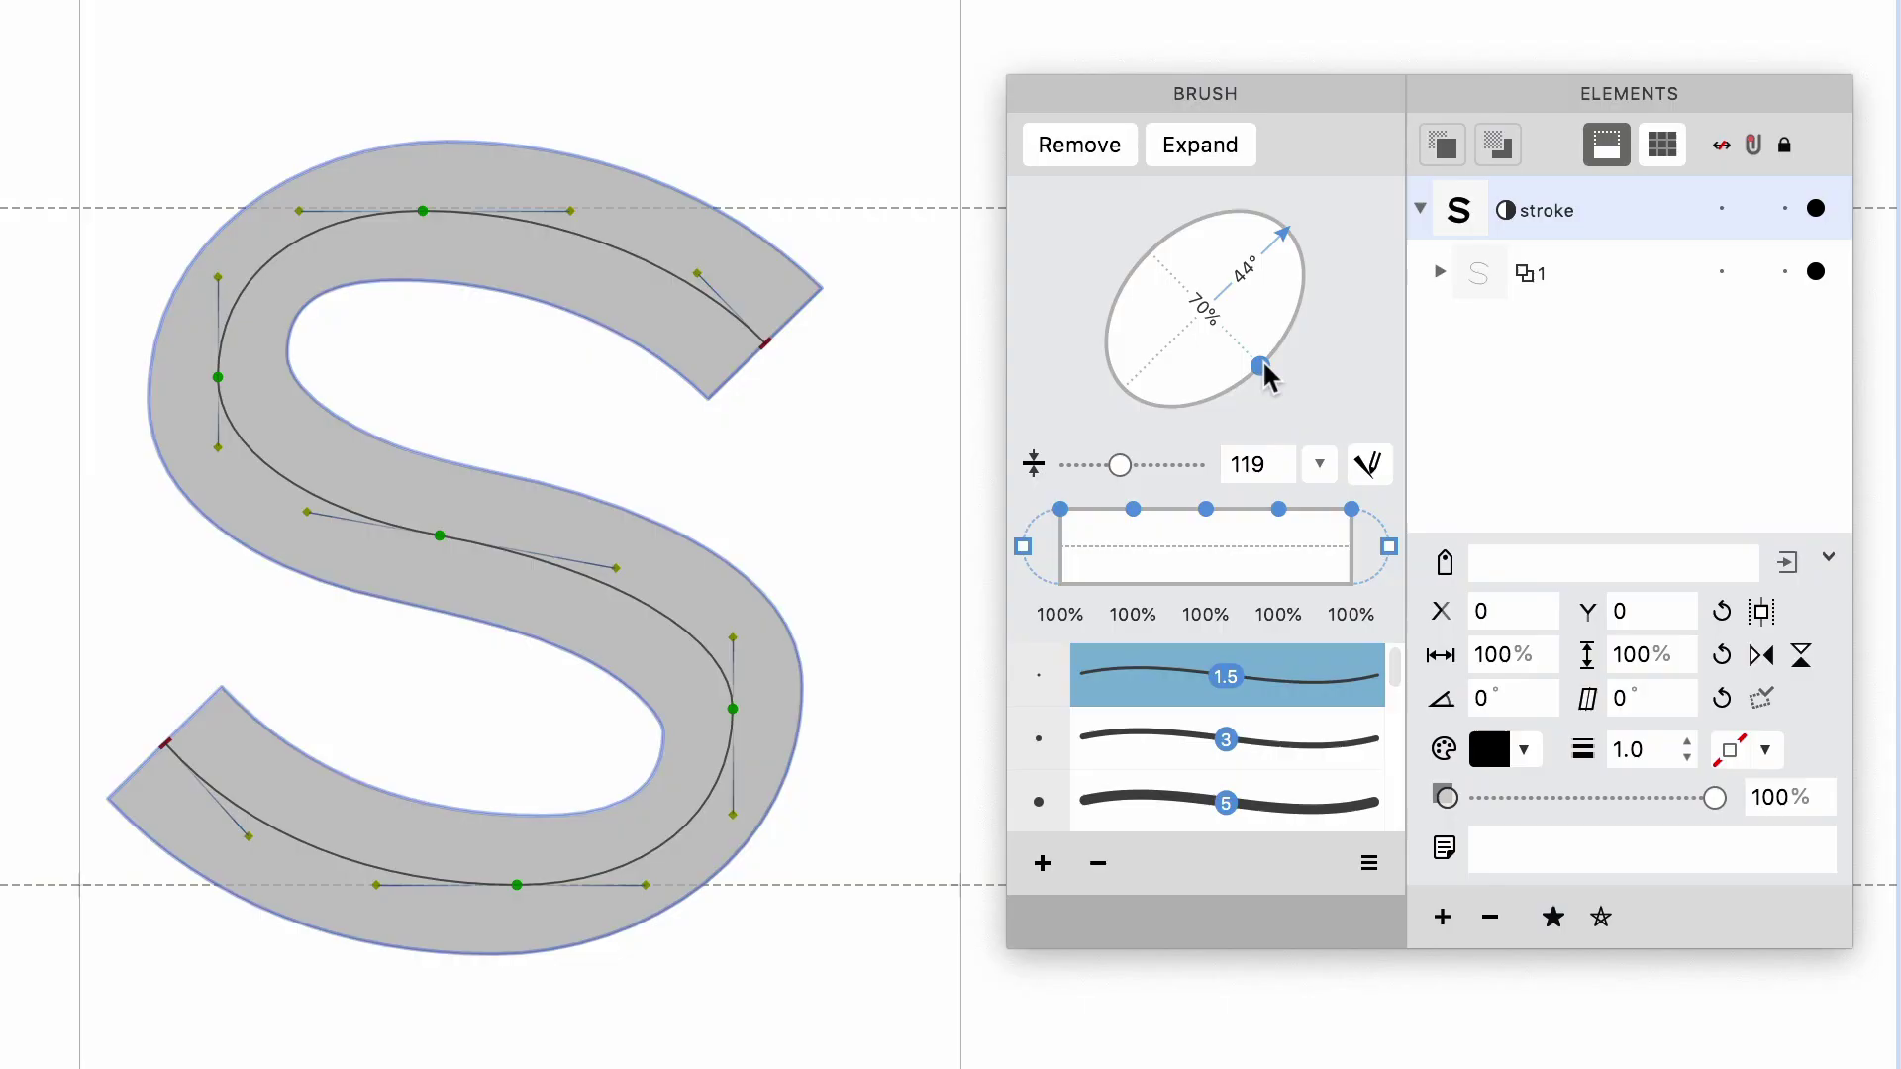
- Flatten the S stroke's brush nib to 17% roundness at 33° and give both stroke ends rounded caps
mouse_move(1260, 370)
mouse_down()
mouse_move(1281, 242)
mouse_move(1299, 248)
mouse_up()
click(1388, 546)
click(1023, 547)
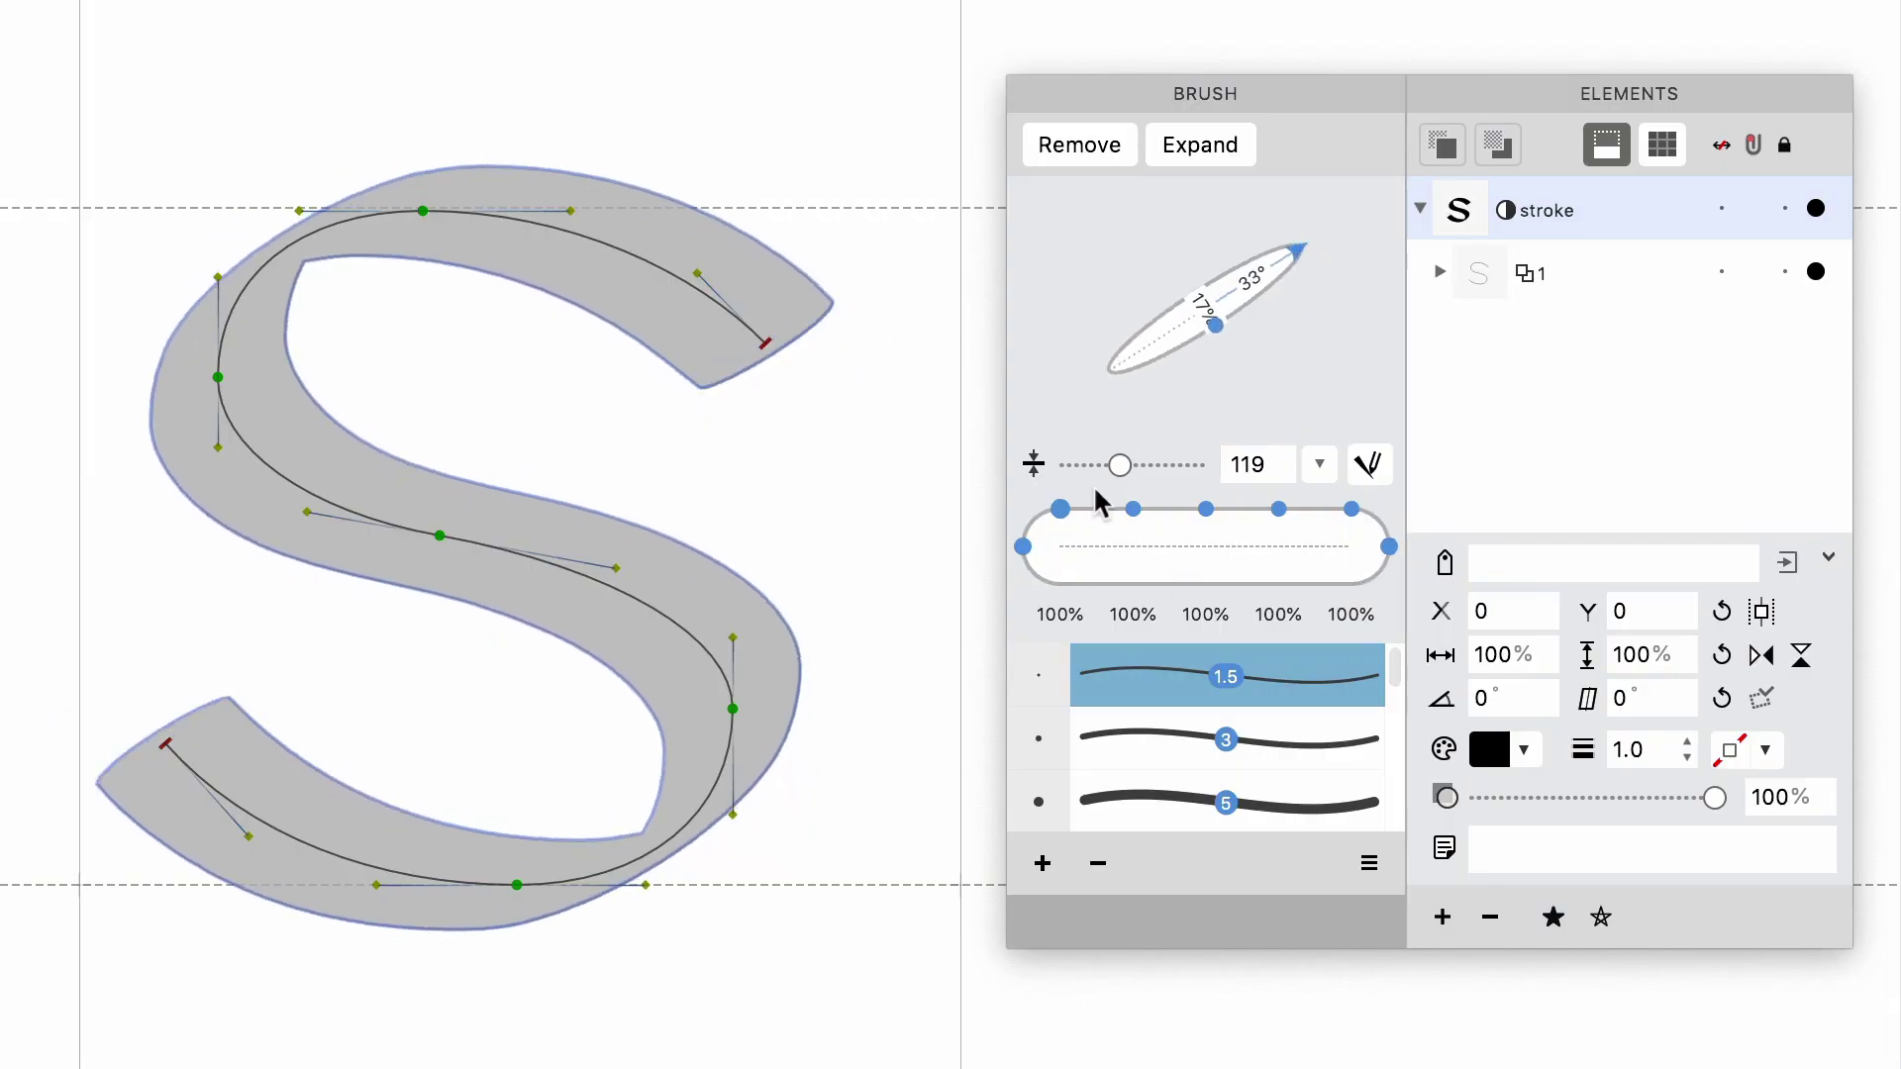
- Set the S stroke's brush size to 157 and angle to 42°, with a width profile of 58, 79, 100, 76 and 53%
drag(1120, 465, 1135, 465)
key(space)
drag(1295, 250, 1287, 236)
drag(1351, 510, 1352, 527)
drag(1060, 510, 1060, 524)
drag(1209, 524, 1167, 499)
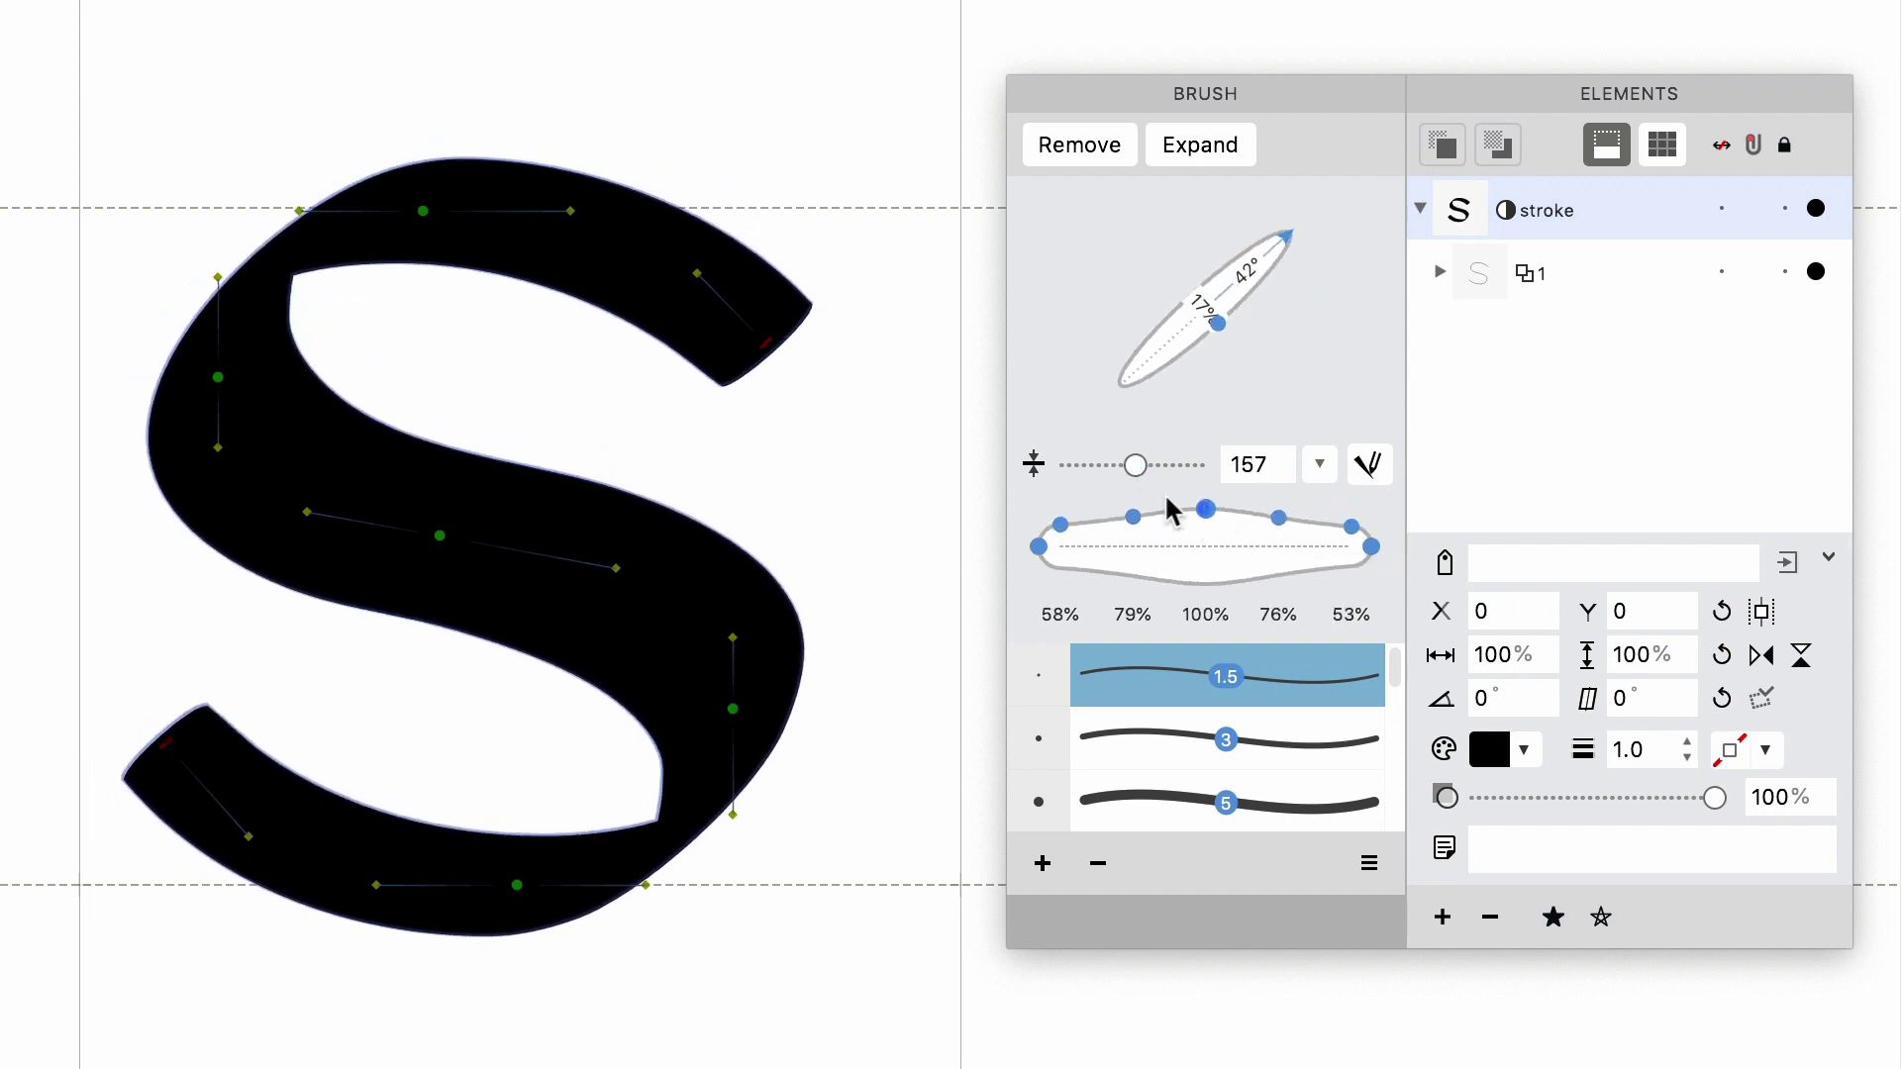
- Narrow the S skeleton by moving its right-hand curve, upper terminal and top node inward, and lower its upper part
drag(733, 708, 602, 720)
drag(765, 343, 629, 322)
drag(373, 211, 364, 211)
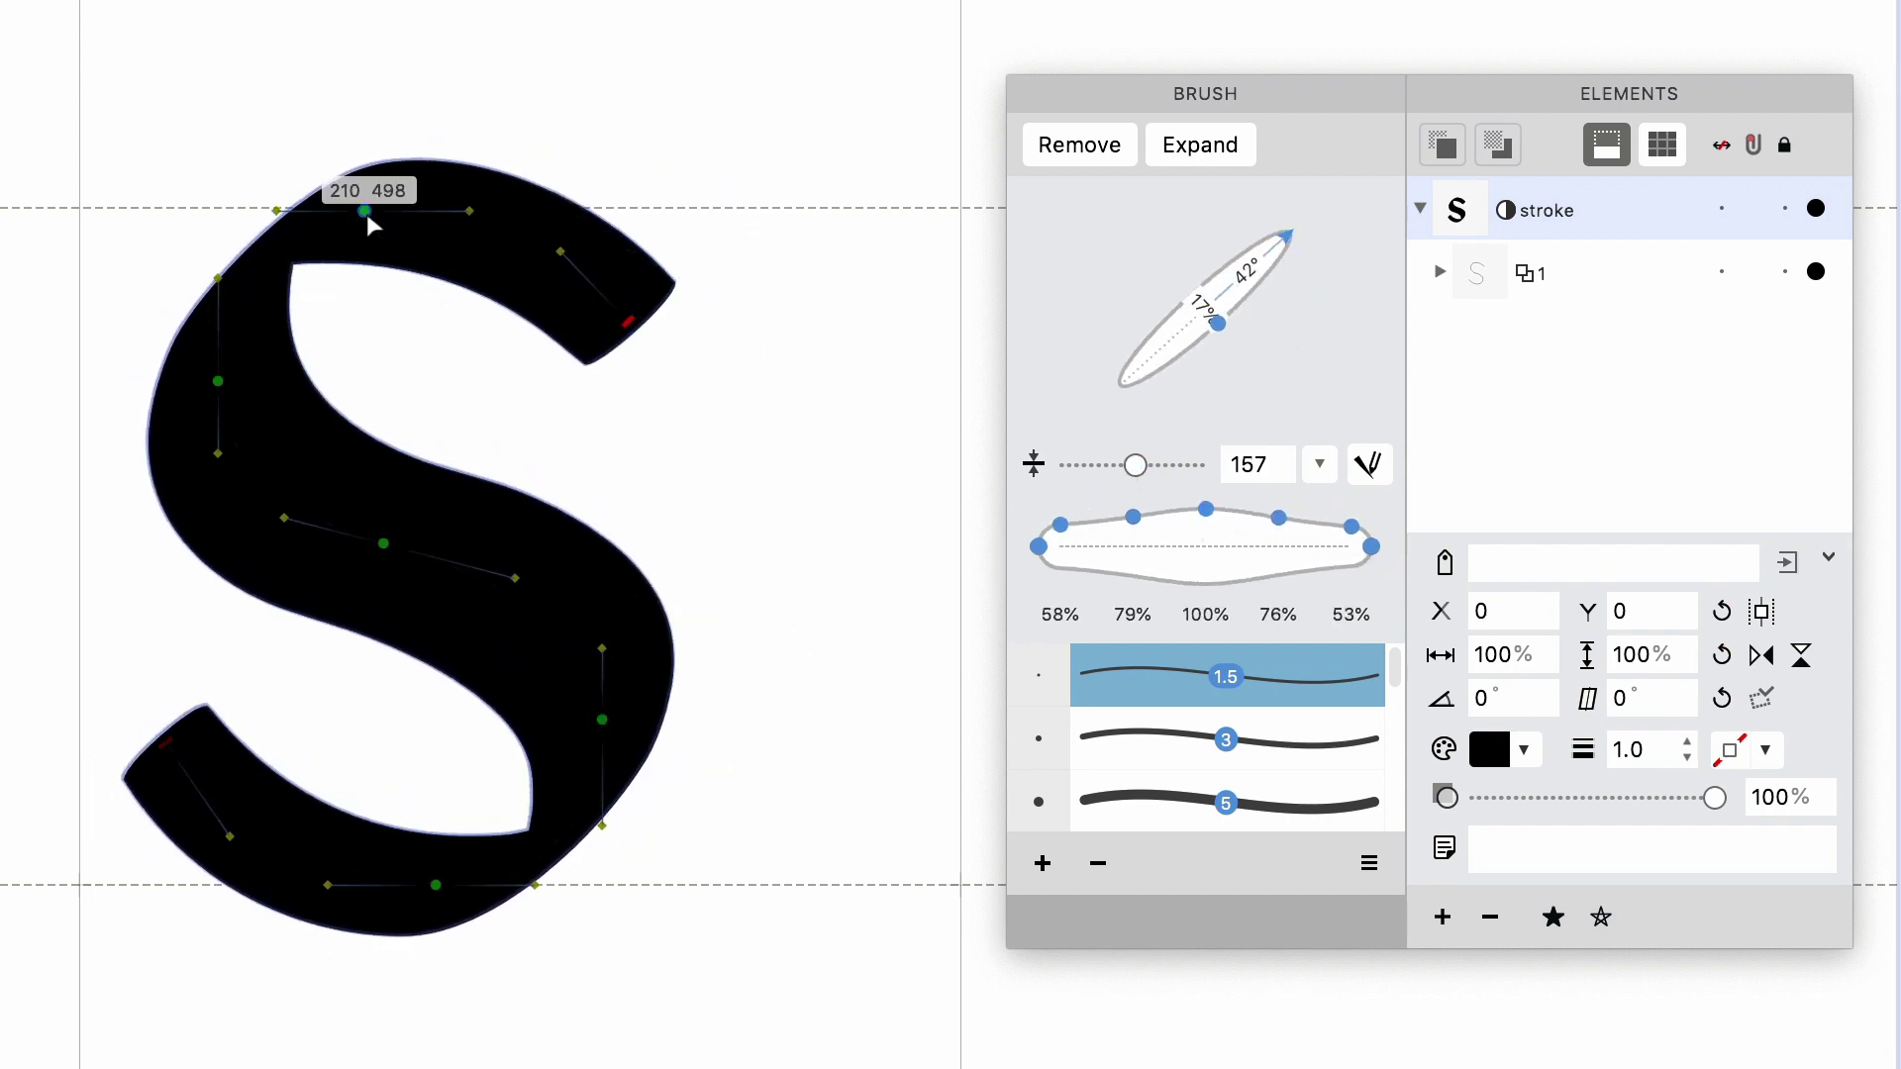
shift+click(624, 324)
drag(625, 326, 608, 435)
- Set the S stroke's brush size to 128 and angle to 30°, with widths of 84, 100, 100, 99 and 74%, and preview it
drag(1135, 464, 1123, 465)
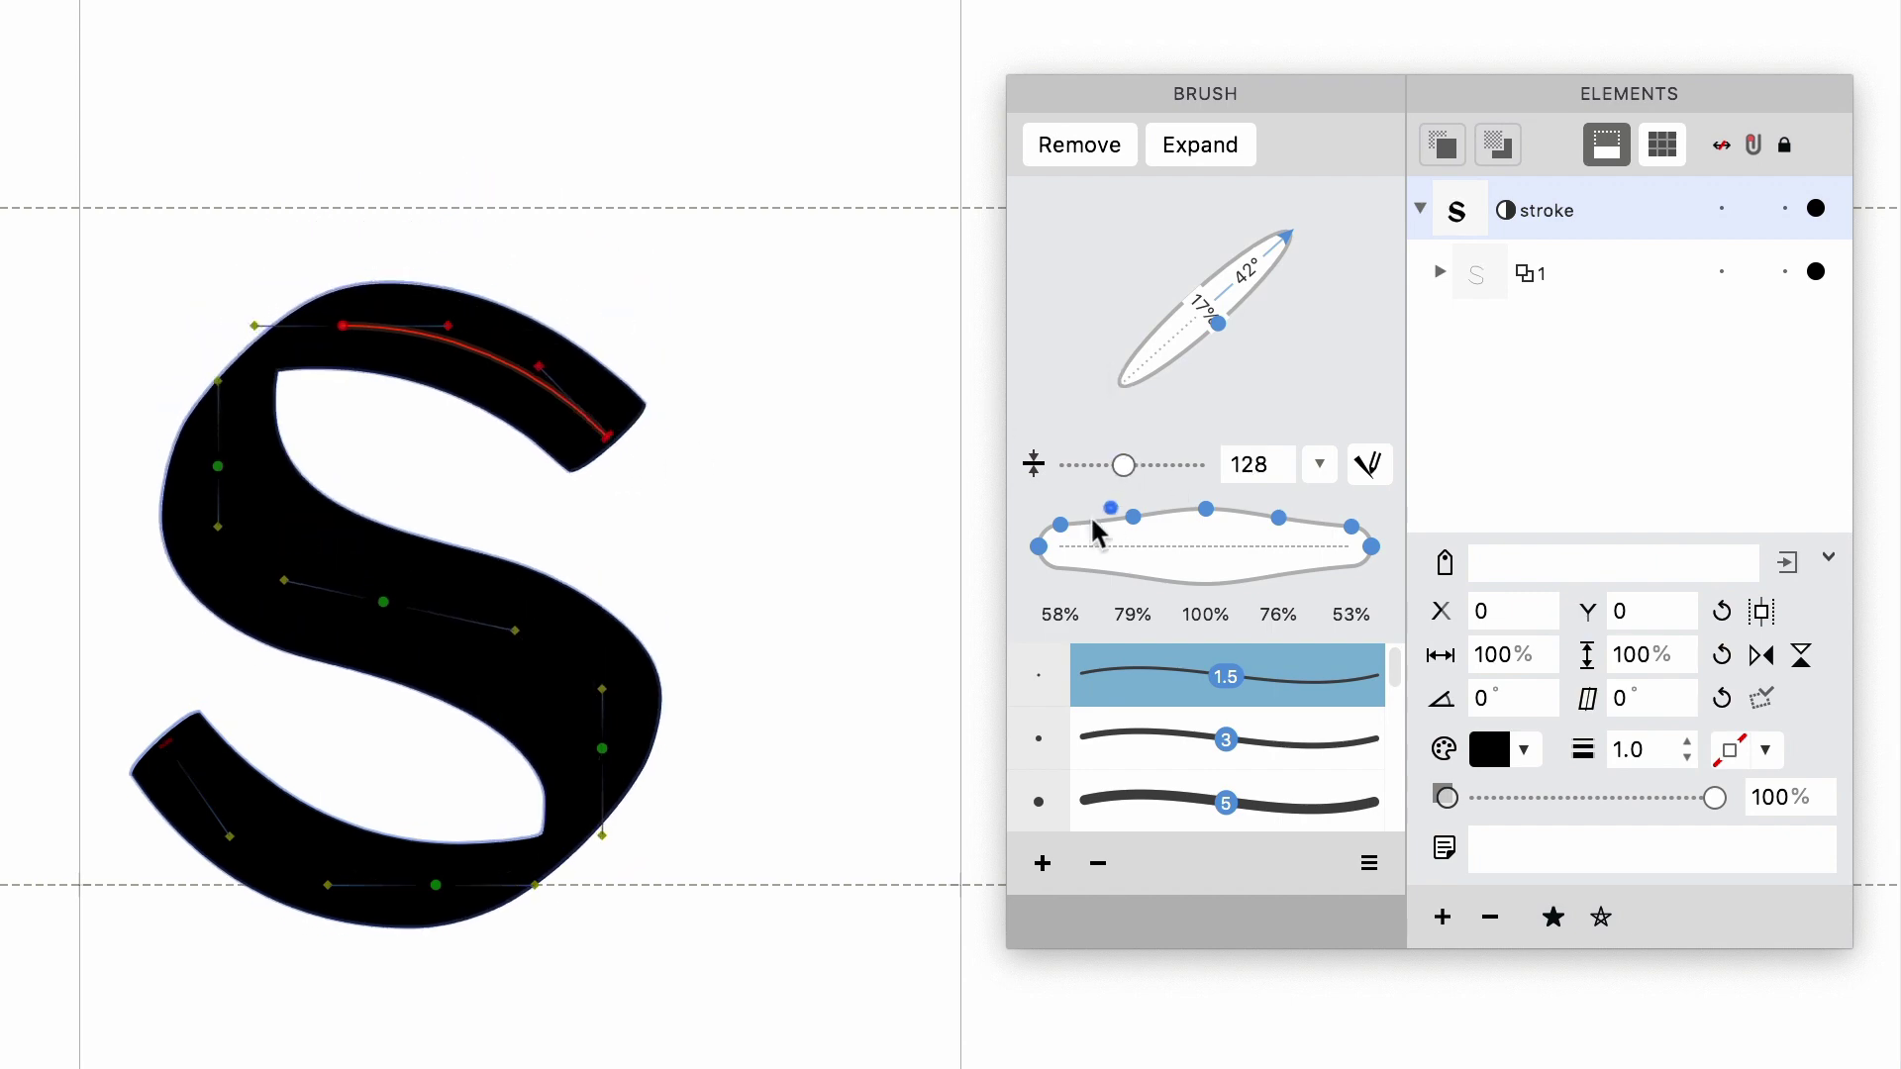
drag(1060, 524, 1060, 513)
drag(1352, 526, 1352, 520)
drag(1289, 236, 1301, 253)
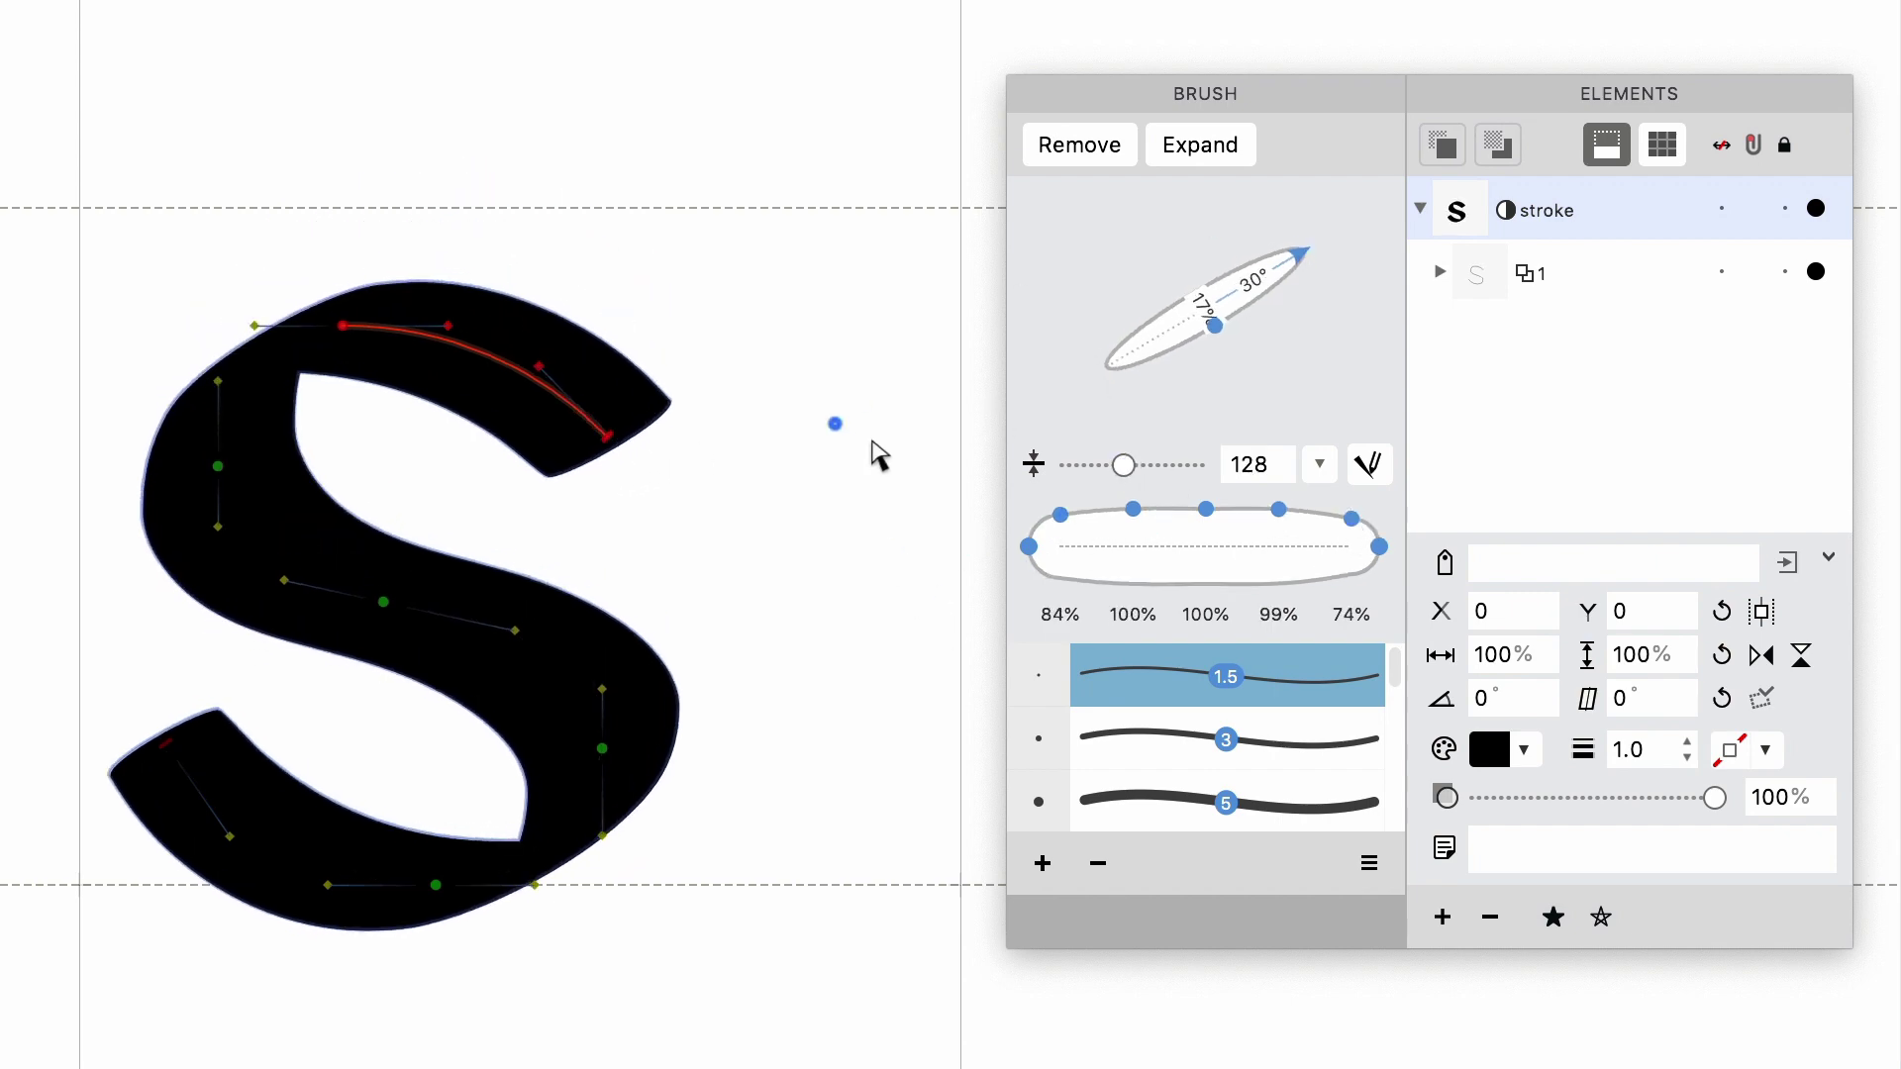
key(space)
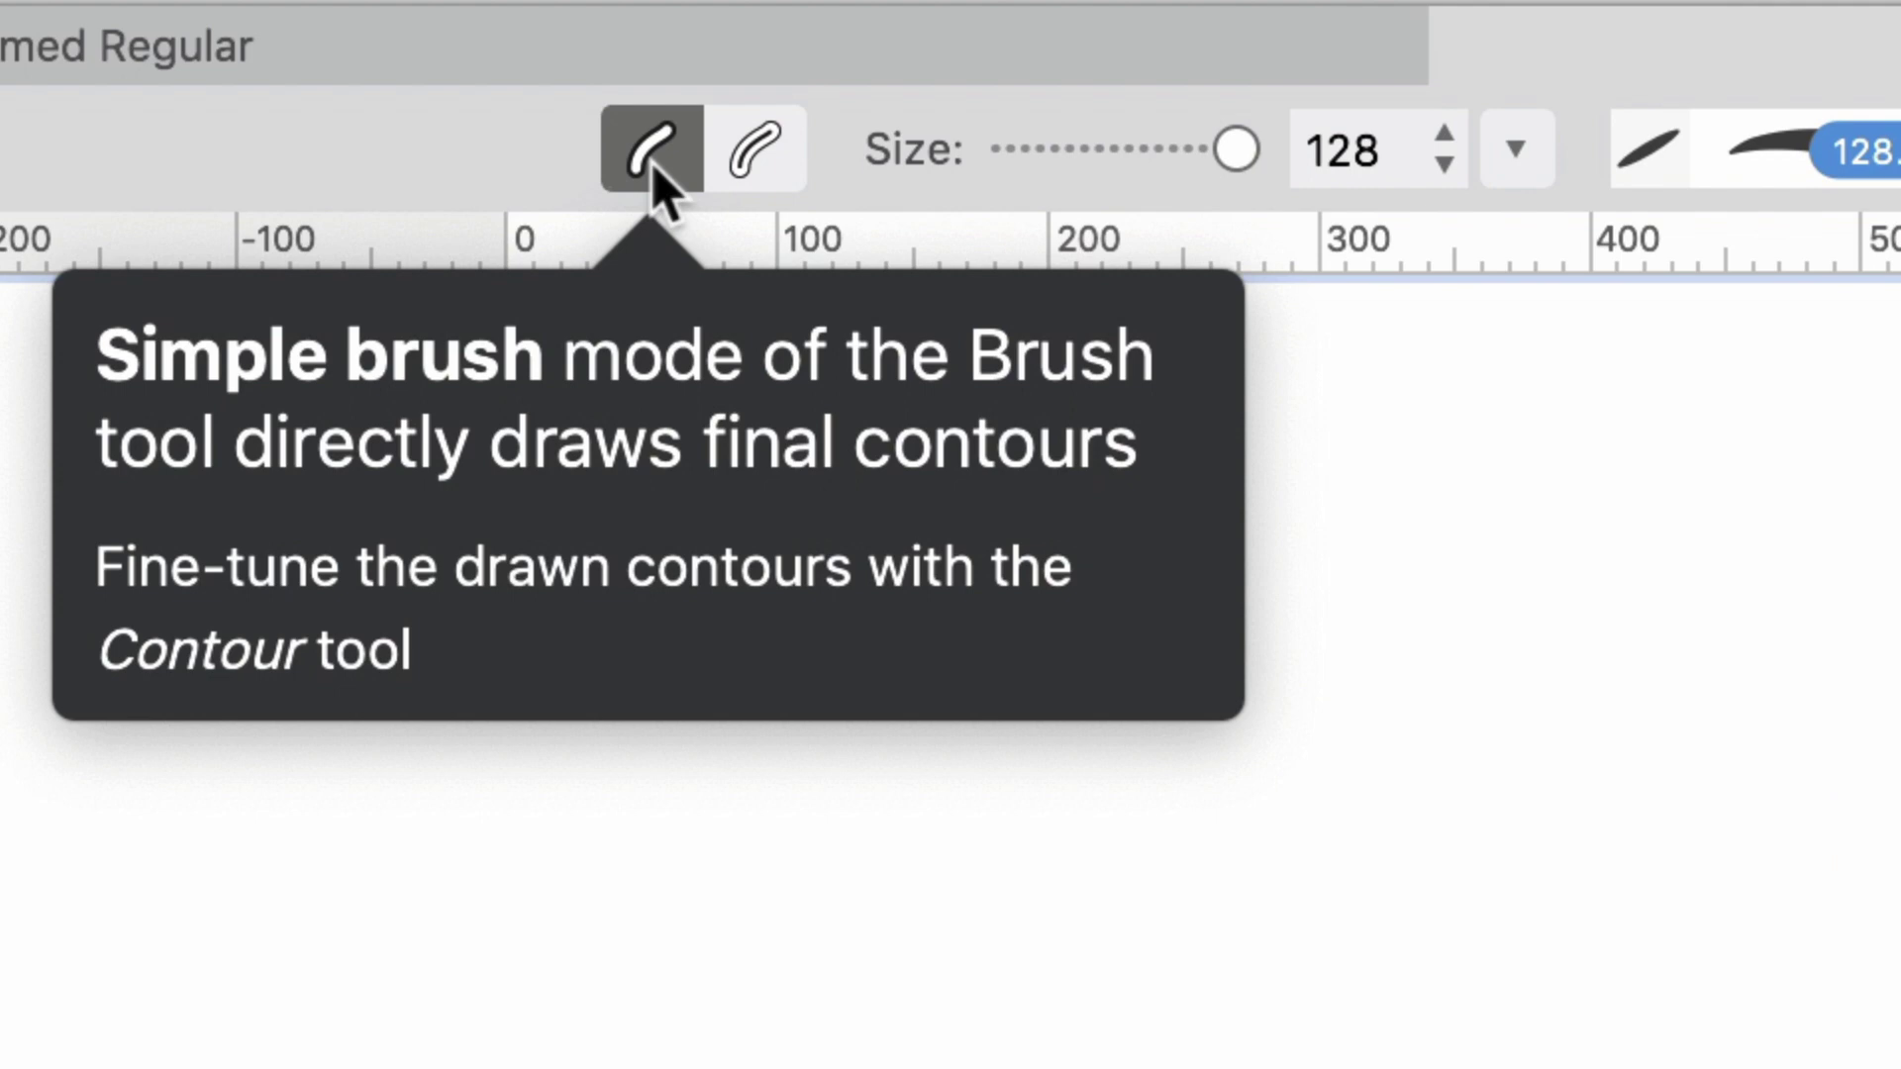
- Choose Simple brush mode for the Brush tool and adjust an outline node on the right edge of the brushed curve
click(758, 148)
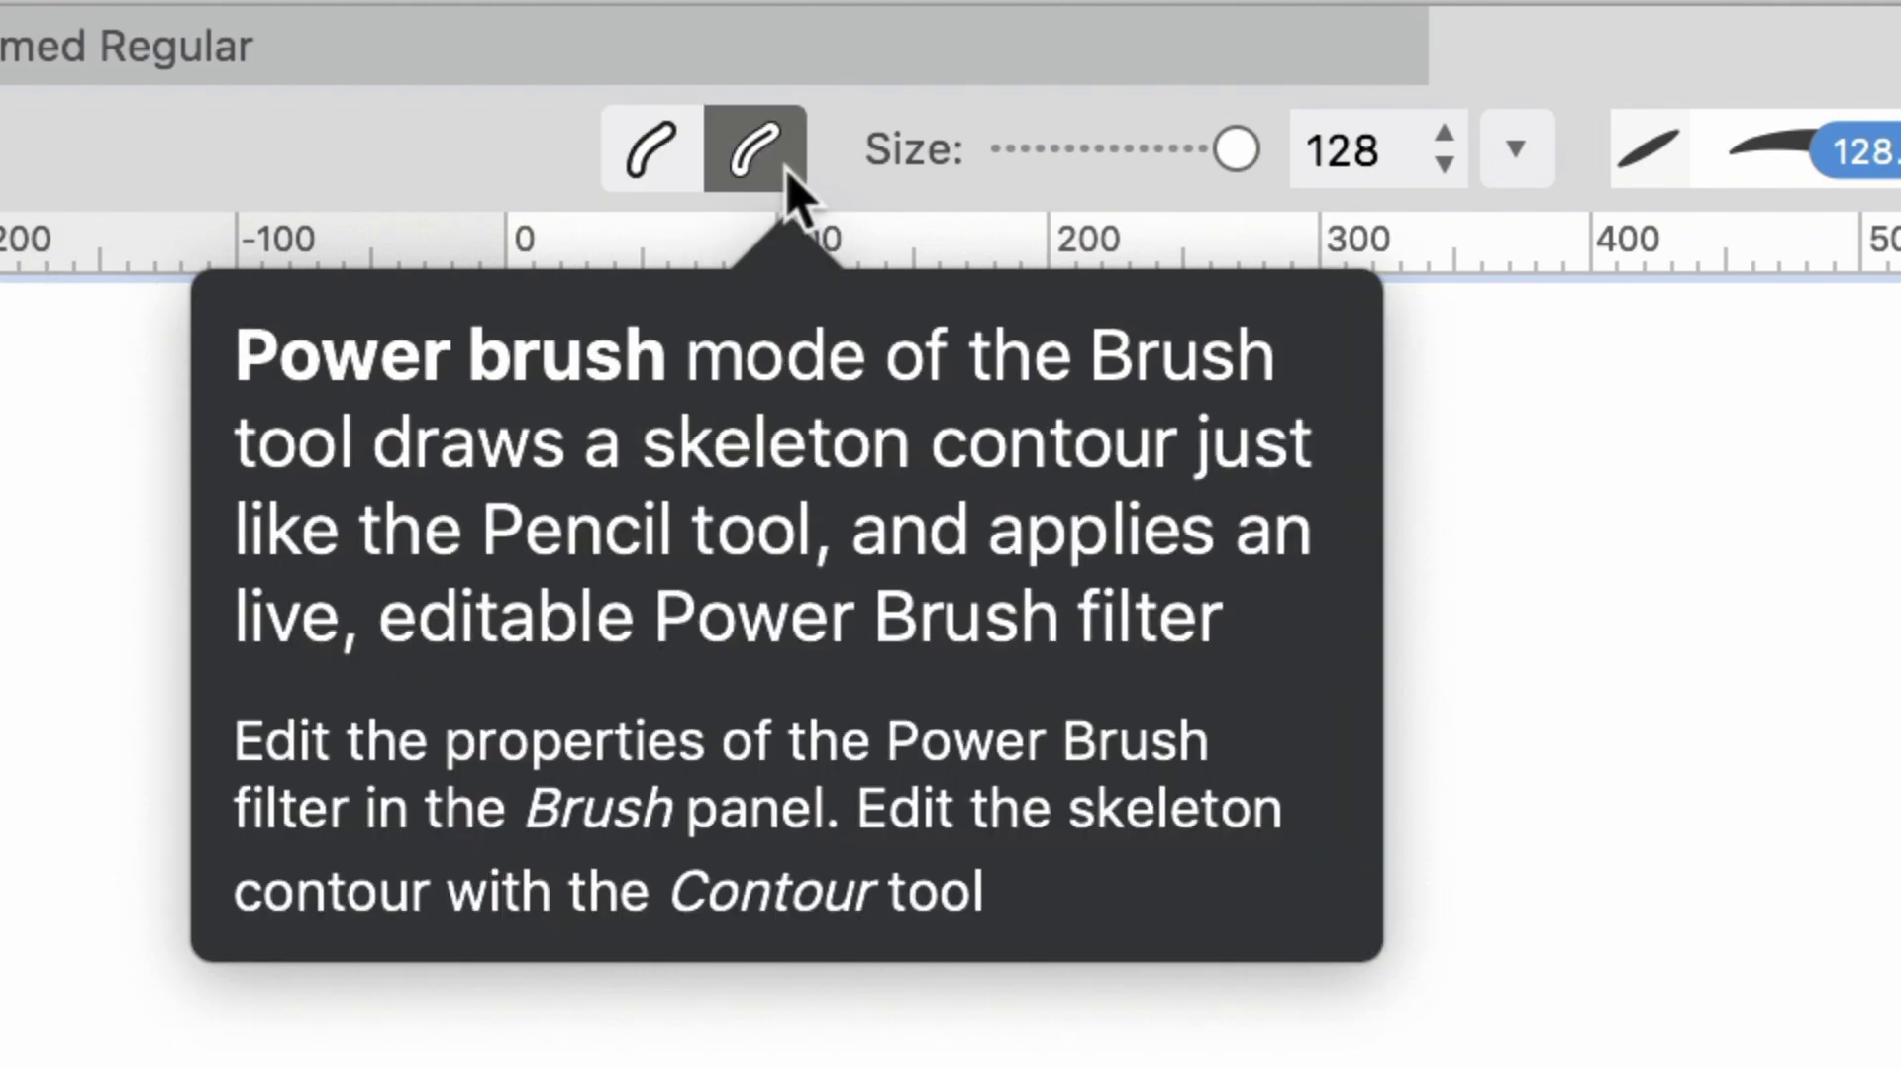
click(654, 166)
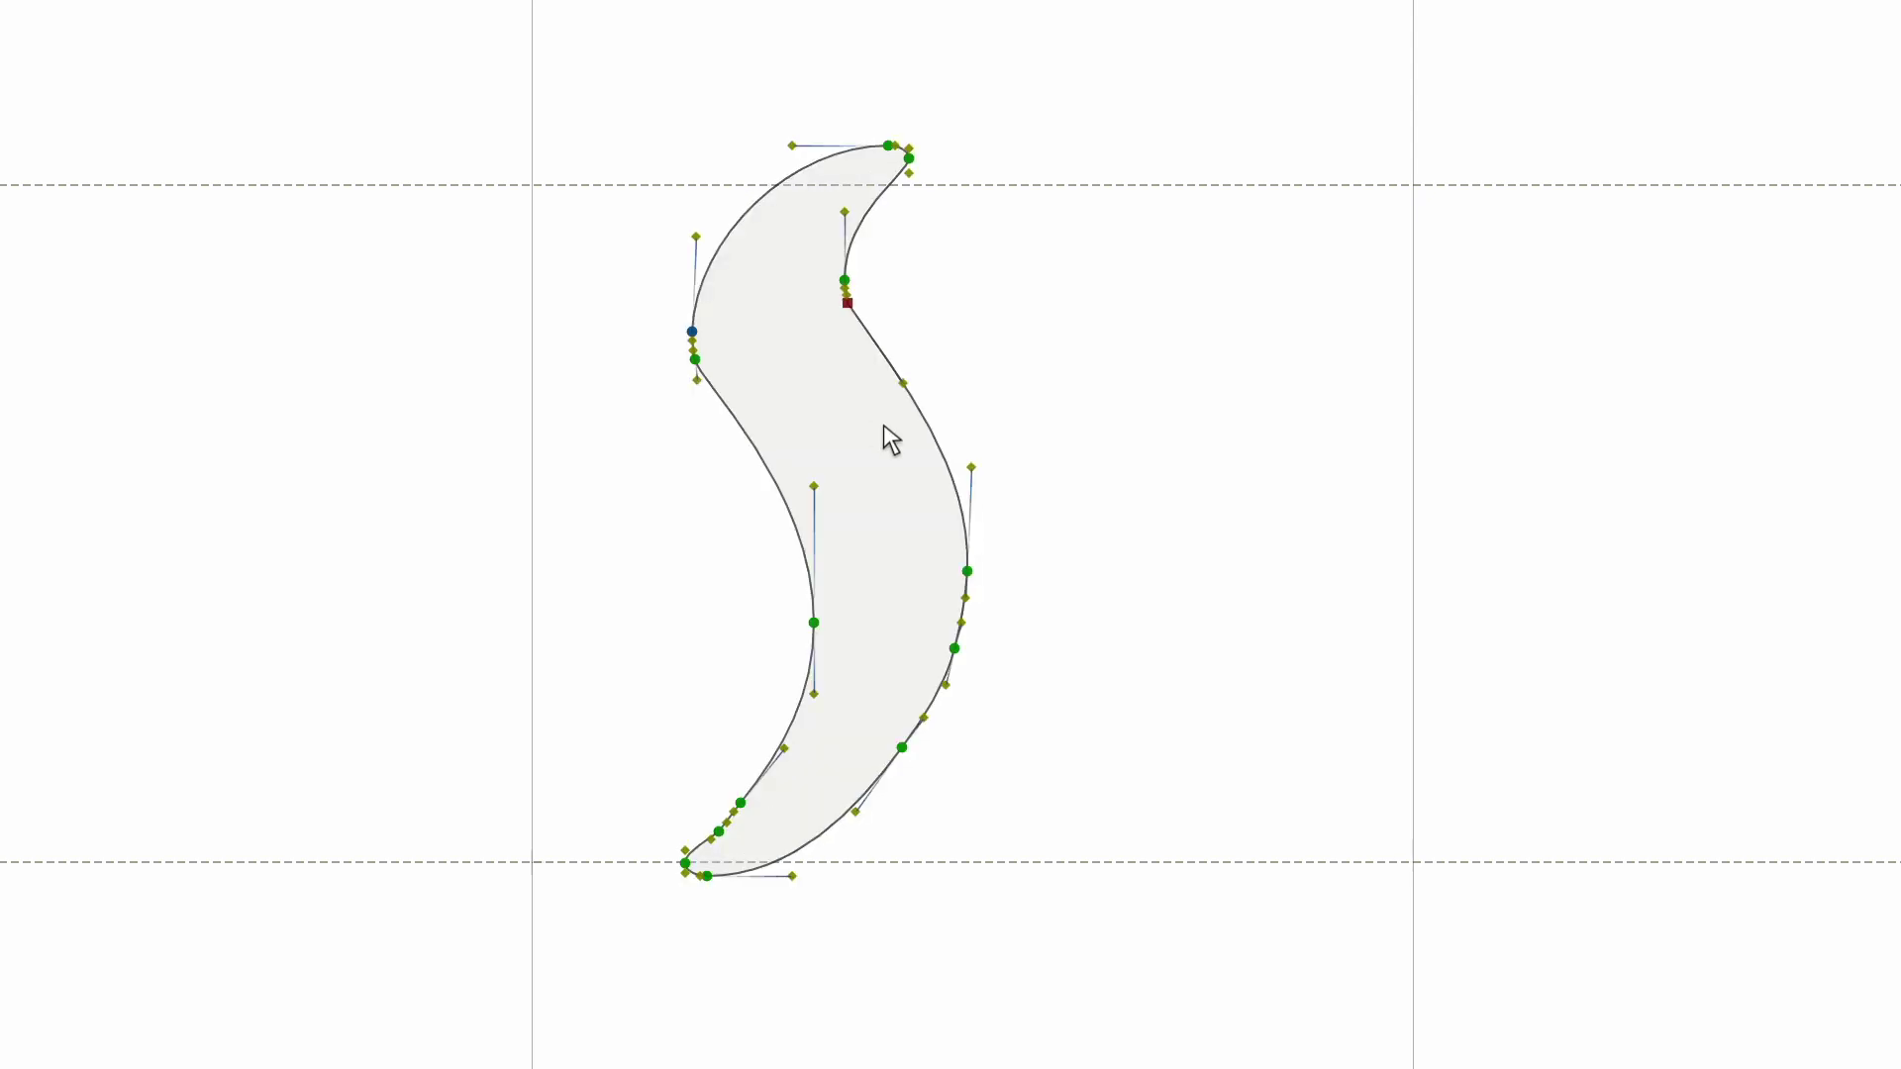
mouse_move(966, 570)
mouse_down()
mouse_move(908, 522)
mouse_move(967, 475)
mouse_move(997, 544)
mouse_move(944, 566)
mouse_move(946, 505)
mouse_move(998, 517)
mouse_move(967, 568)
mouse_up()
key(space)
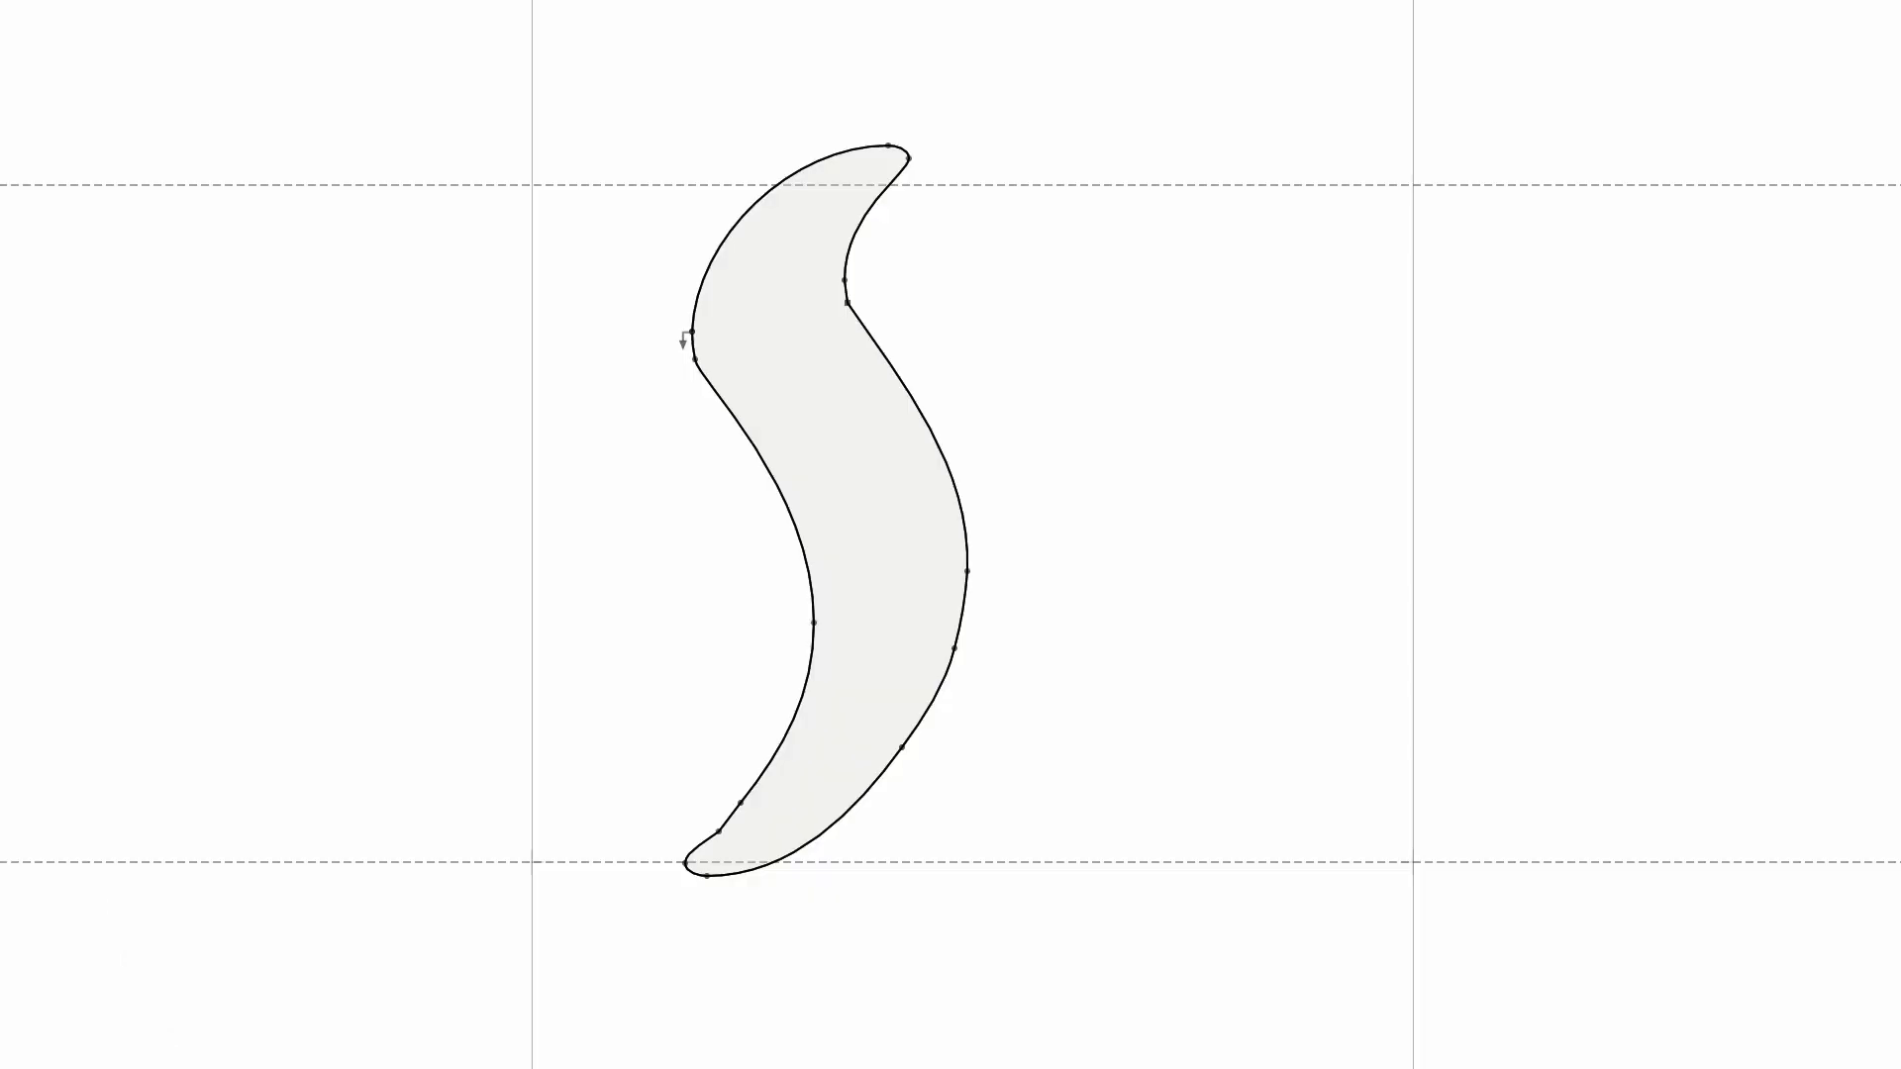
- Draw a second S-shaped curve in Power brush mode beside the first and move its middle skeleton node
mouse_move(1272, 148)
mouse_down()
mouse_move(1218, 162)
mouse_move(1162, 267)
mouse_move(1236, 672)
mouse_move(1114, 840)
mouse_up()
key(a)
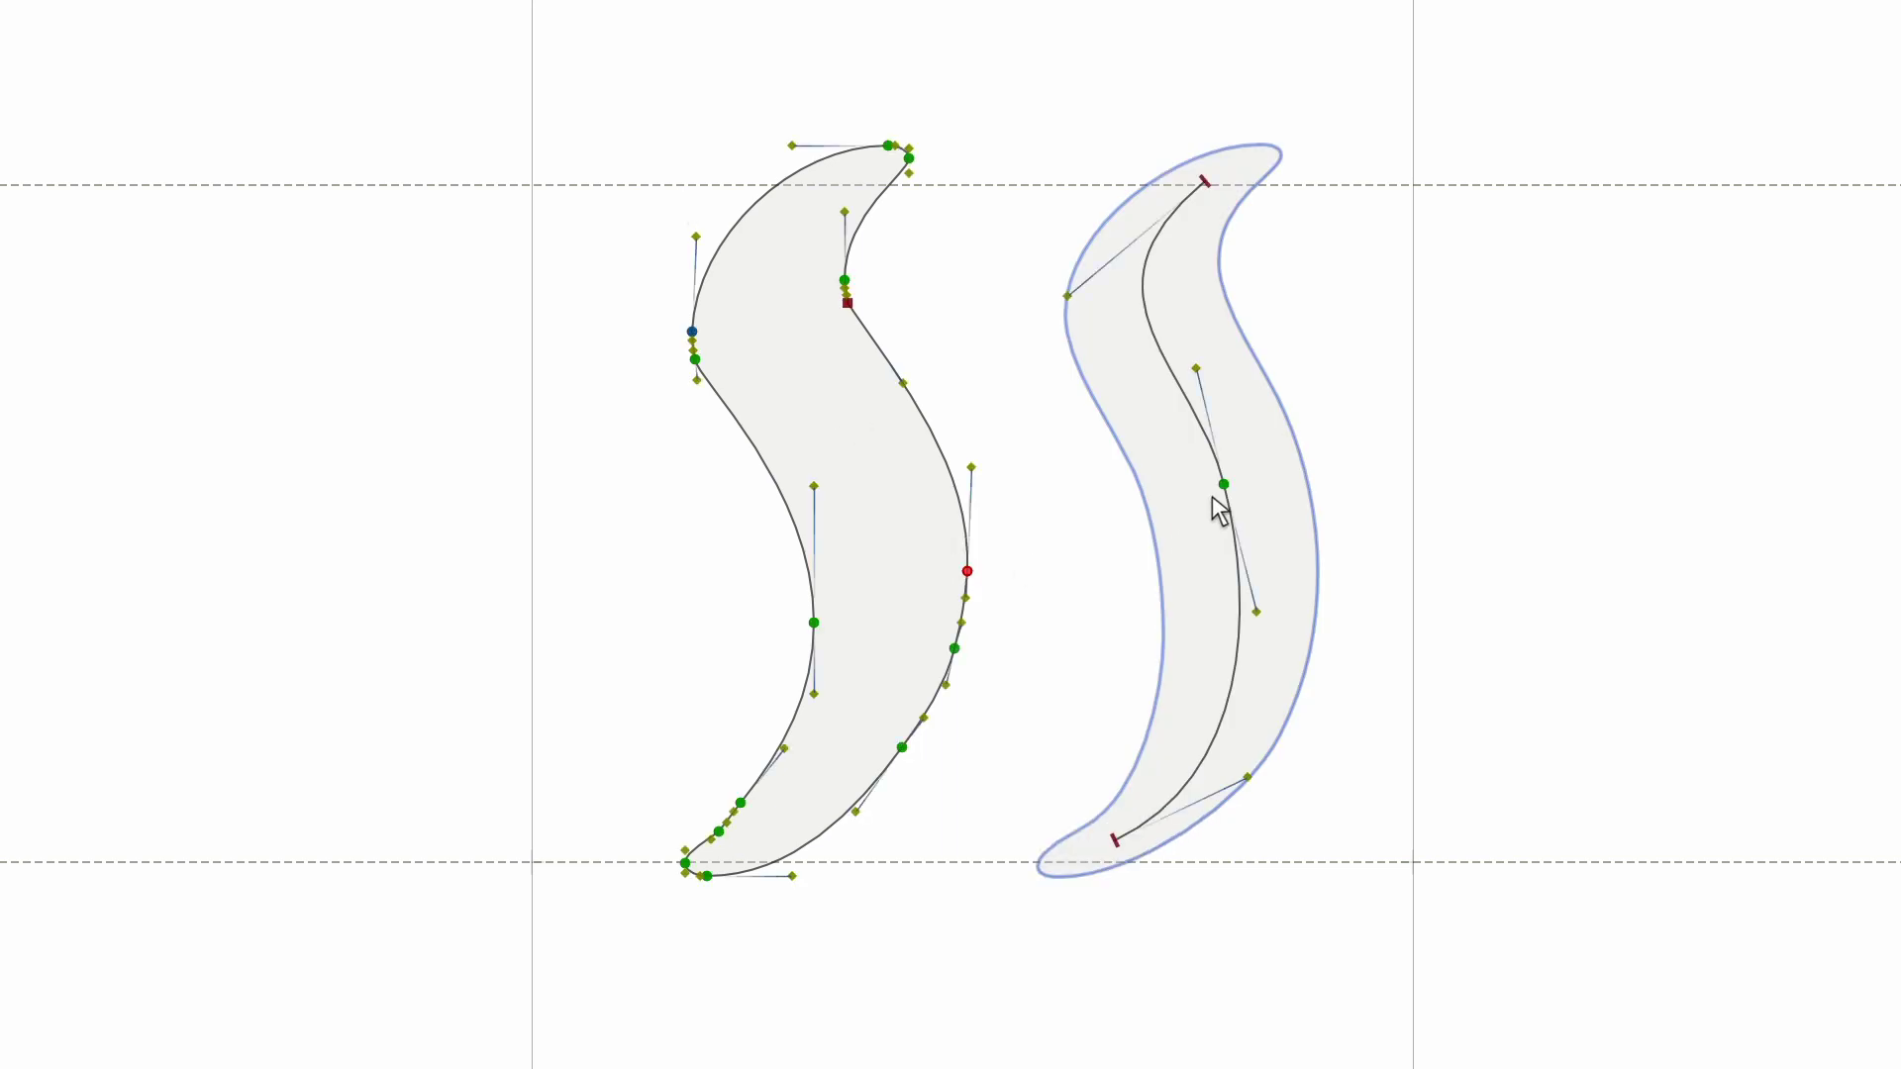
mouse_move(1208, 519)
mouse_down()
mouse_move(1146, 525)
mouse_move(1141, 490)
mouse_up()
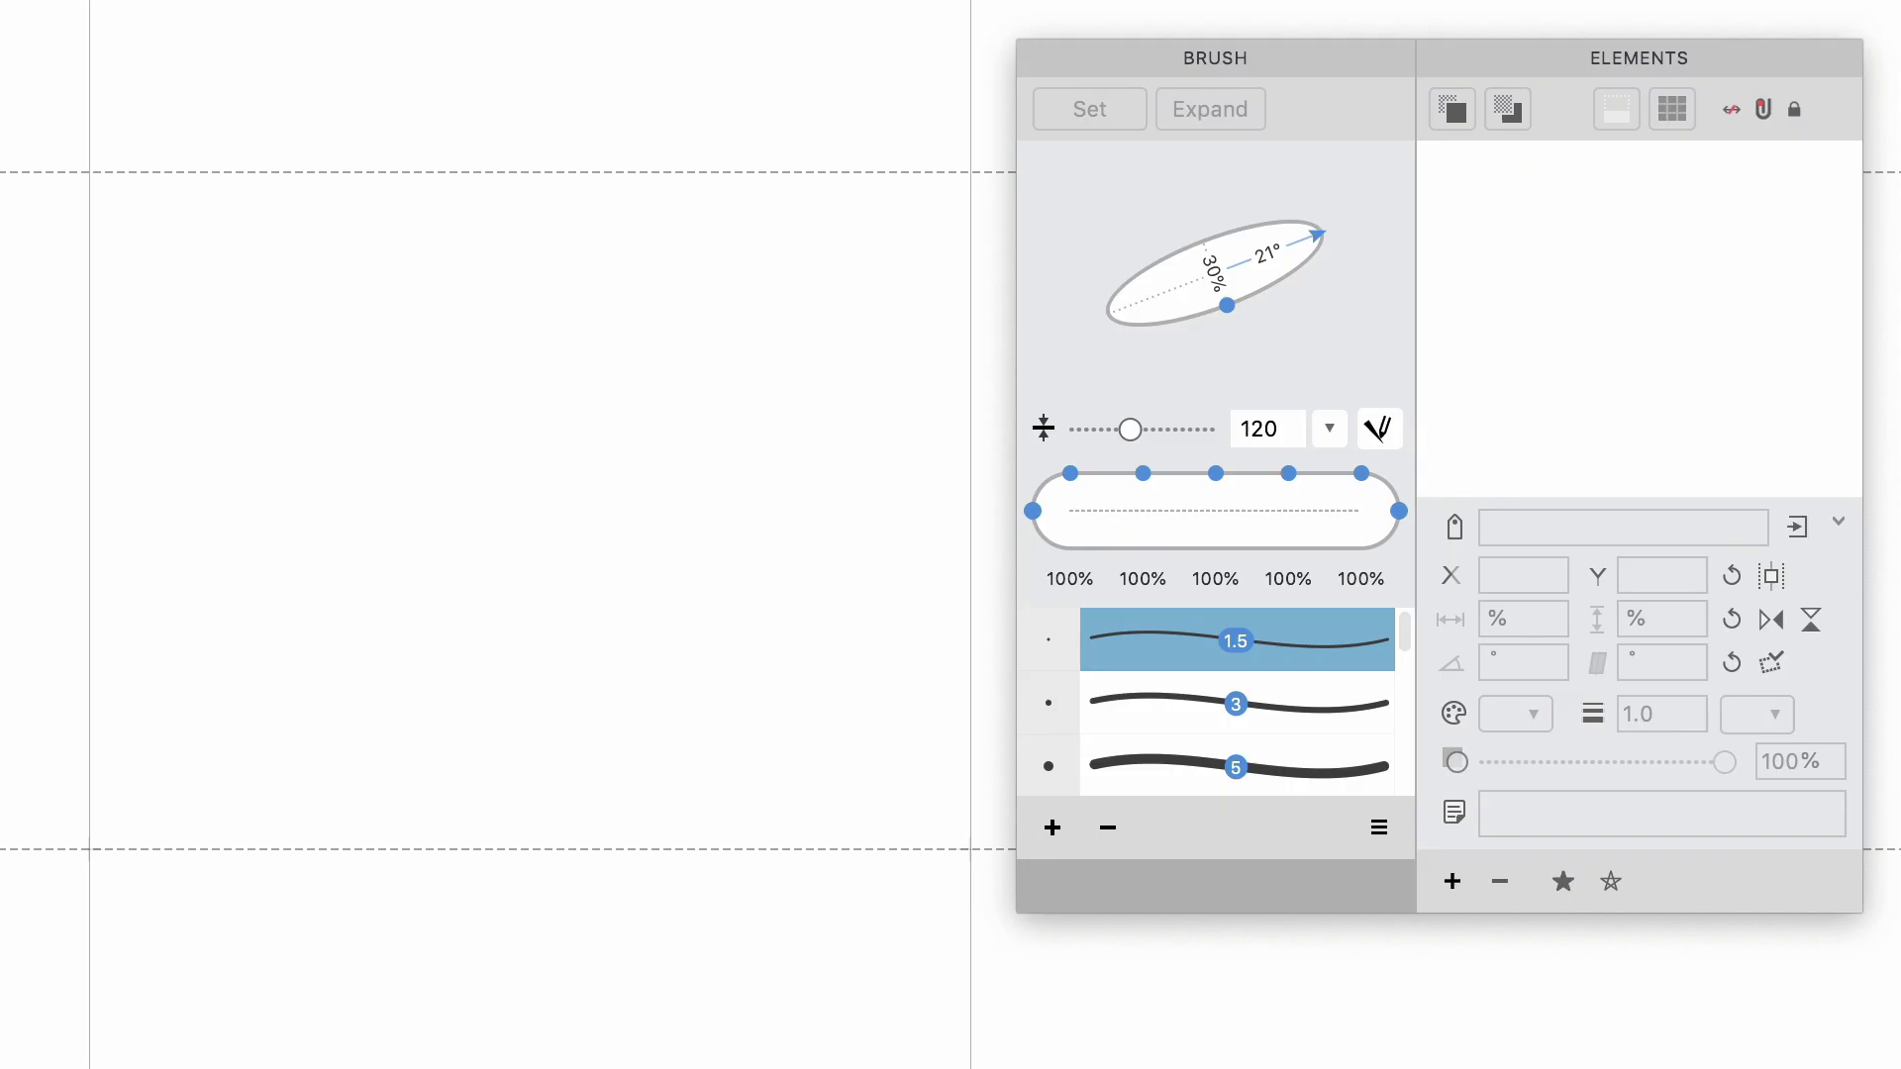
- Draw an open S-shaped skeleton from about (590, 438) to (108, 67), spanning the x-height and baseline, and make it a Power Brush
click(889, 256)
drag(555, 172, 311, 350)
click(228, 341)
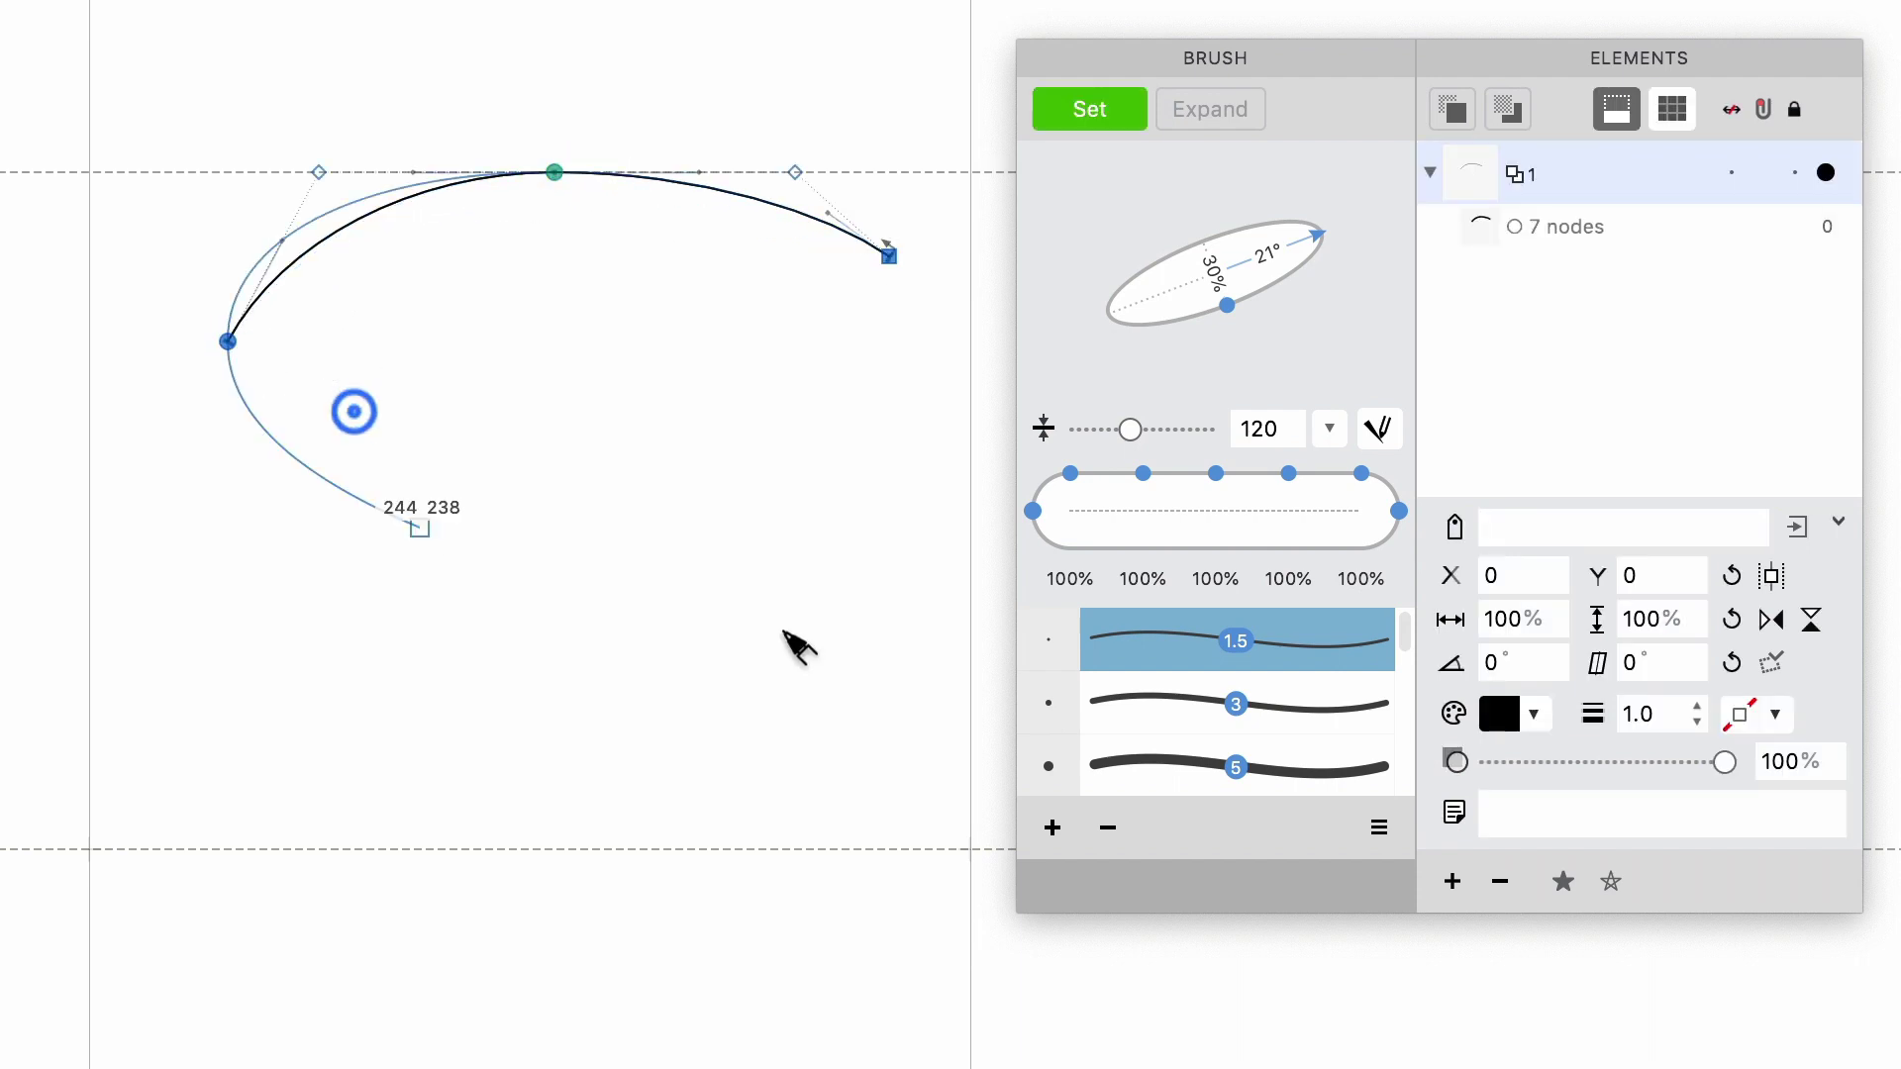
drag(874, 626, 814, 730)
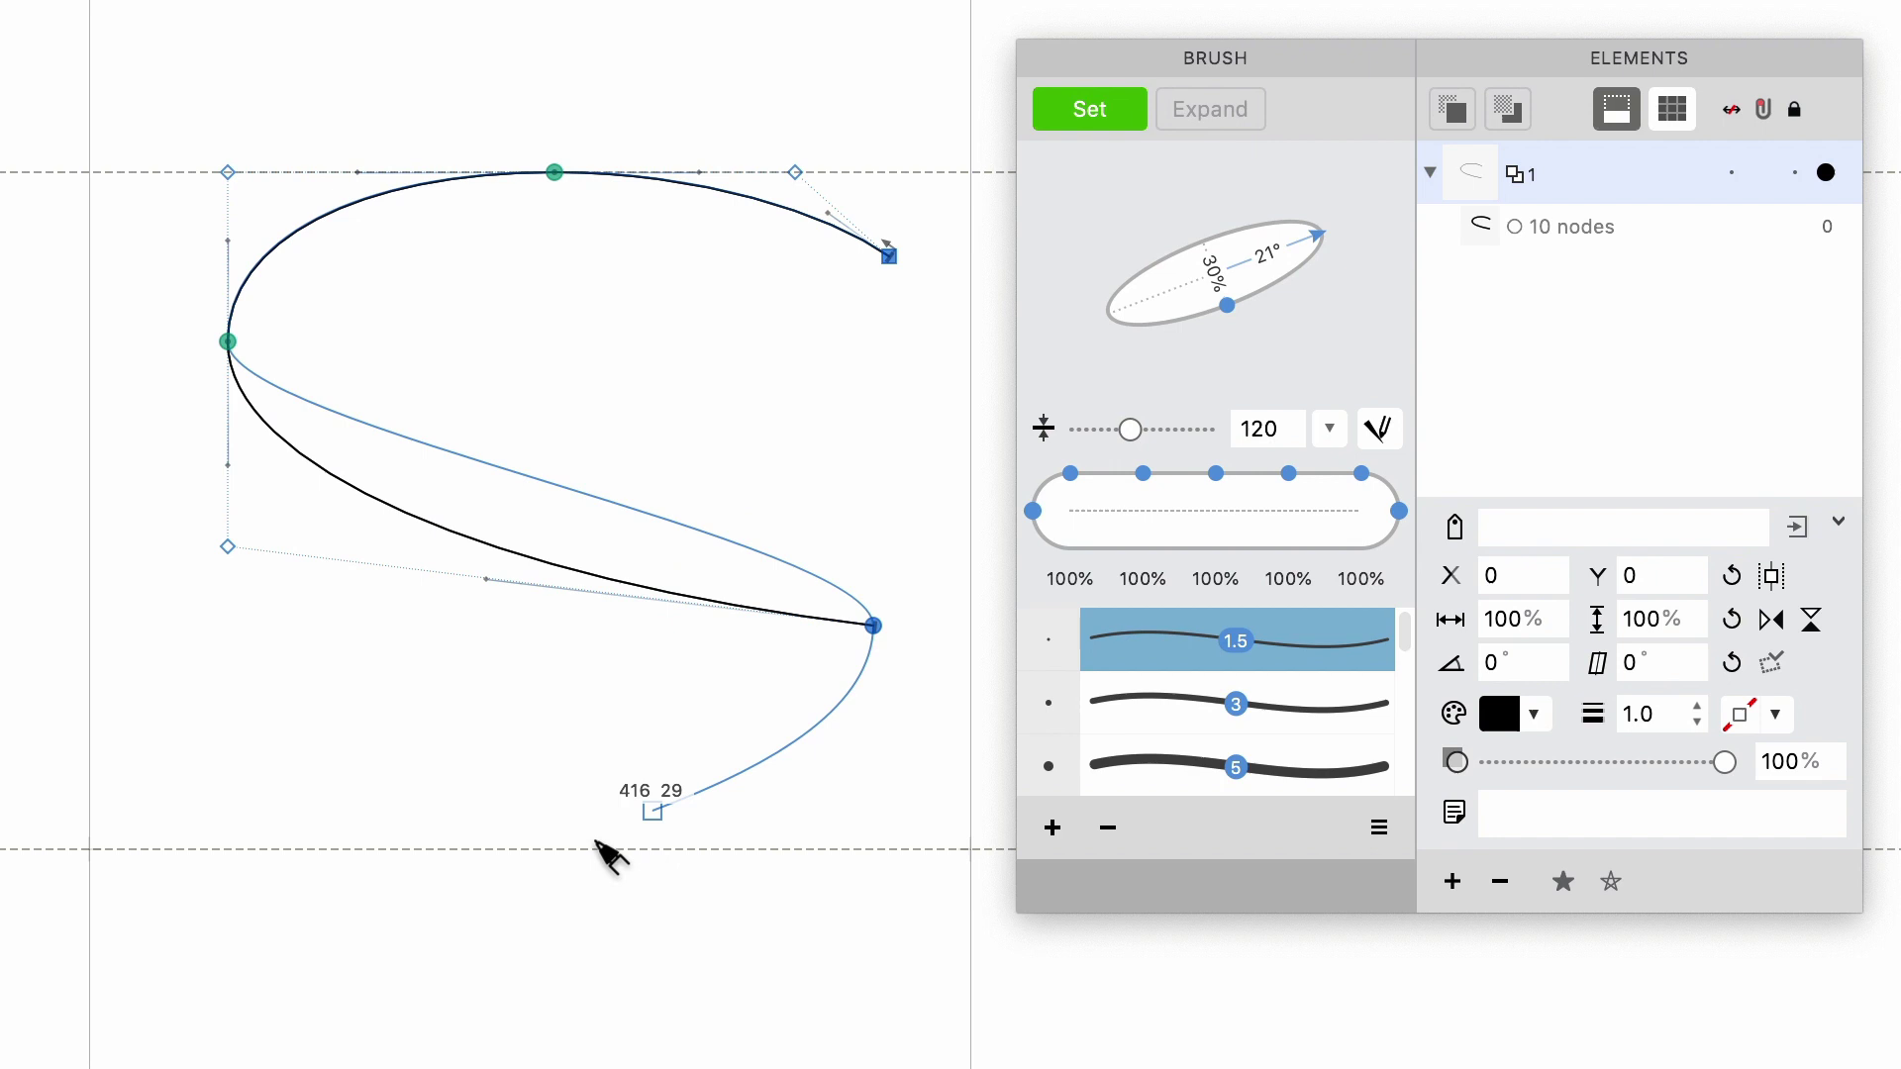
click(528, 849)
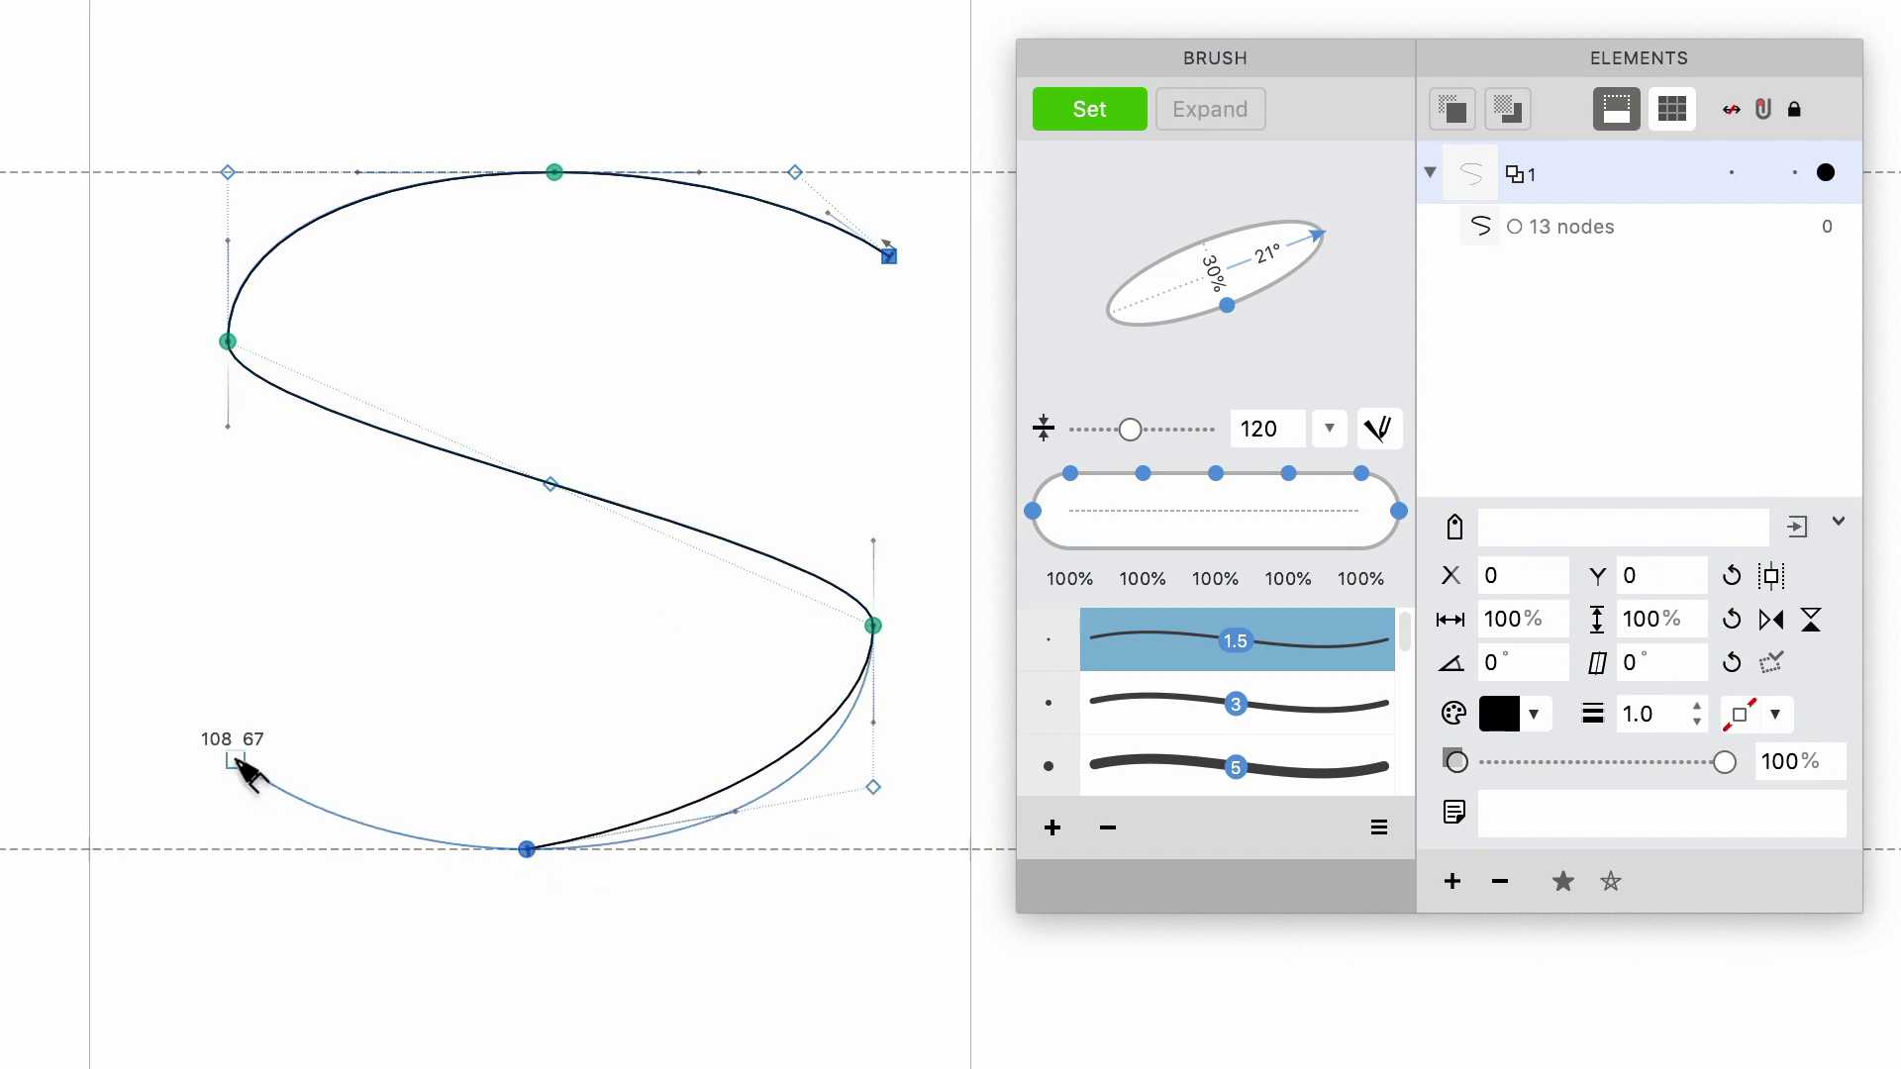
drag(236, 760, 235, 532)
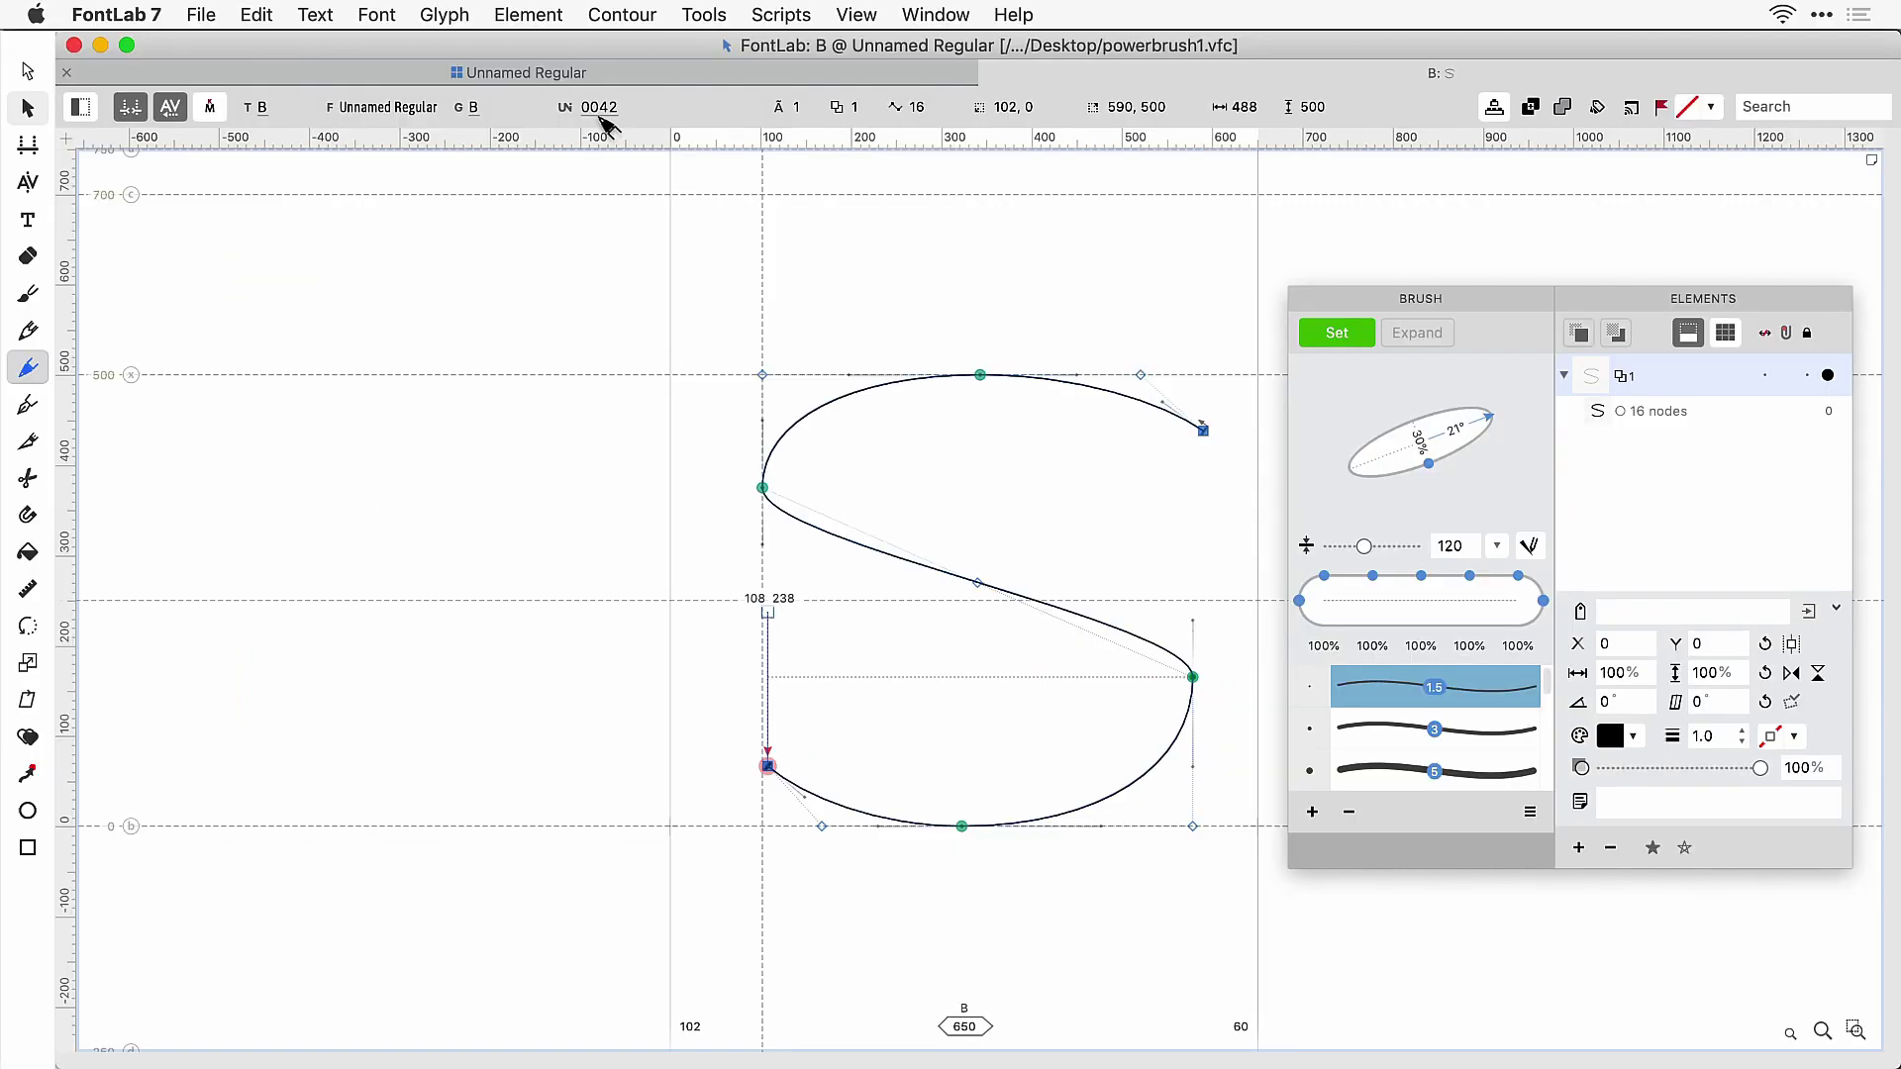
click(412, 12)
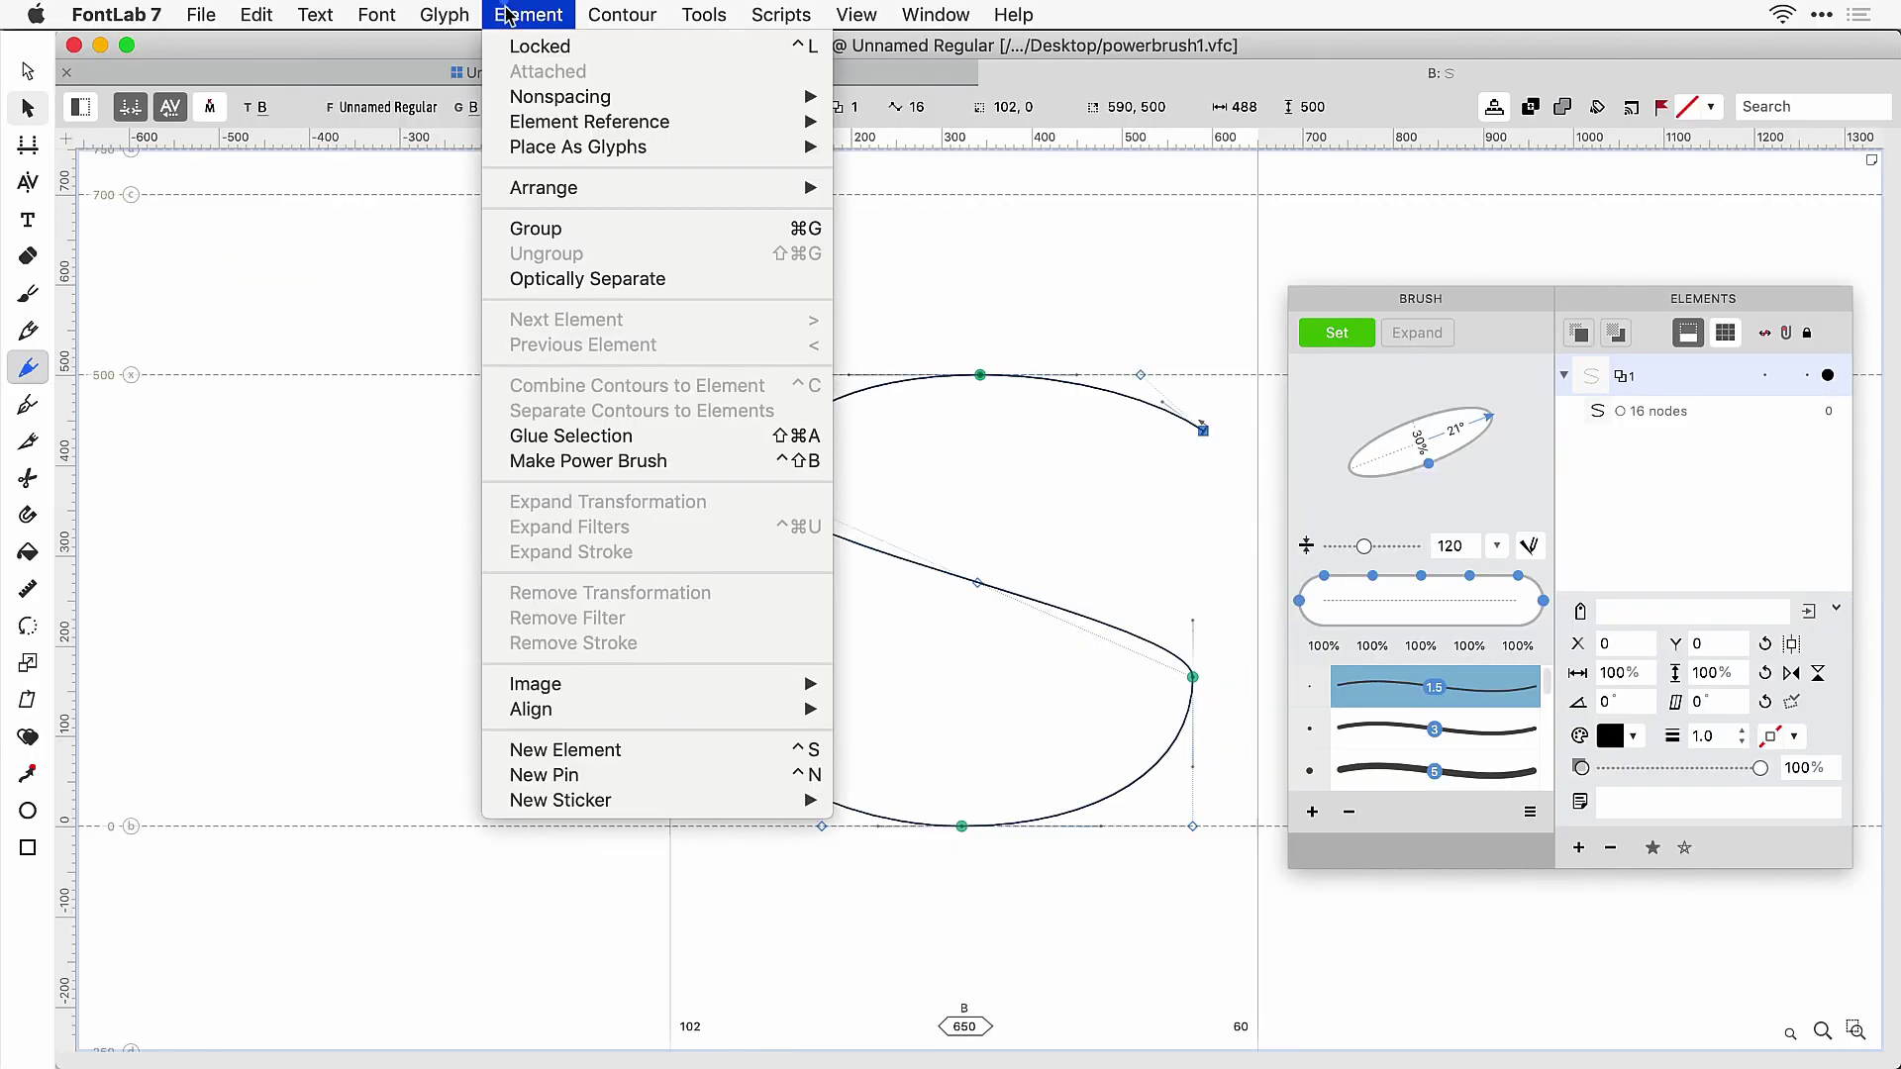
click(626, 461)
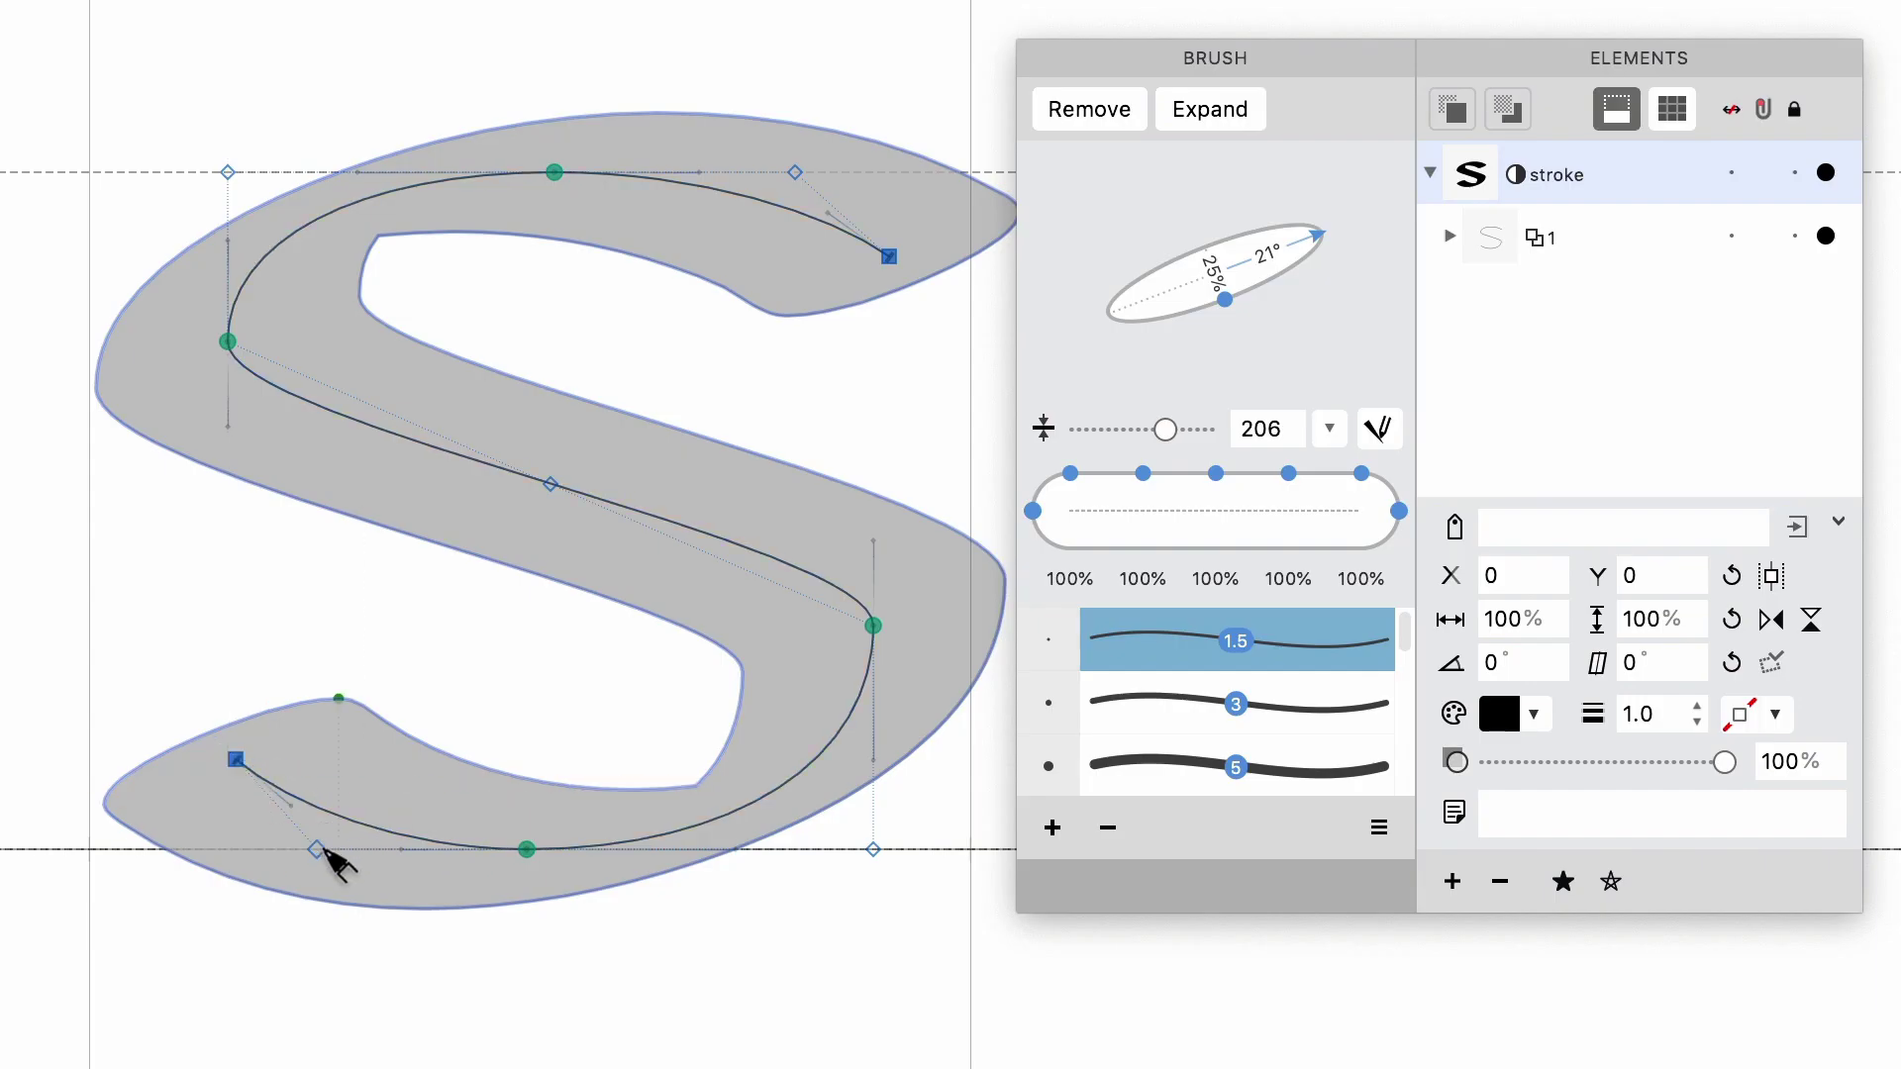
- Reshape the S skeleton by moving its spine, right-hand curve, upper terminal and top node to make the letter narrower
drag(558, 495, 450, 500)
drag(889, 256, 768, 255)
key(space)
drag(873, 626, 743, 673)
drag(768, 255, 757, 270)
key(space)
mouse_move(554, 172)
mouse_down()
mouse_move(454, 183)
mouse_move(507, 172)
mouse_up()
- Set the S stroke's brush to size 119, 44° angle and 70% roundness, with flat caps at both ends
drag(1317, 234, 1298, 199)
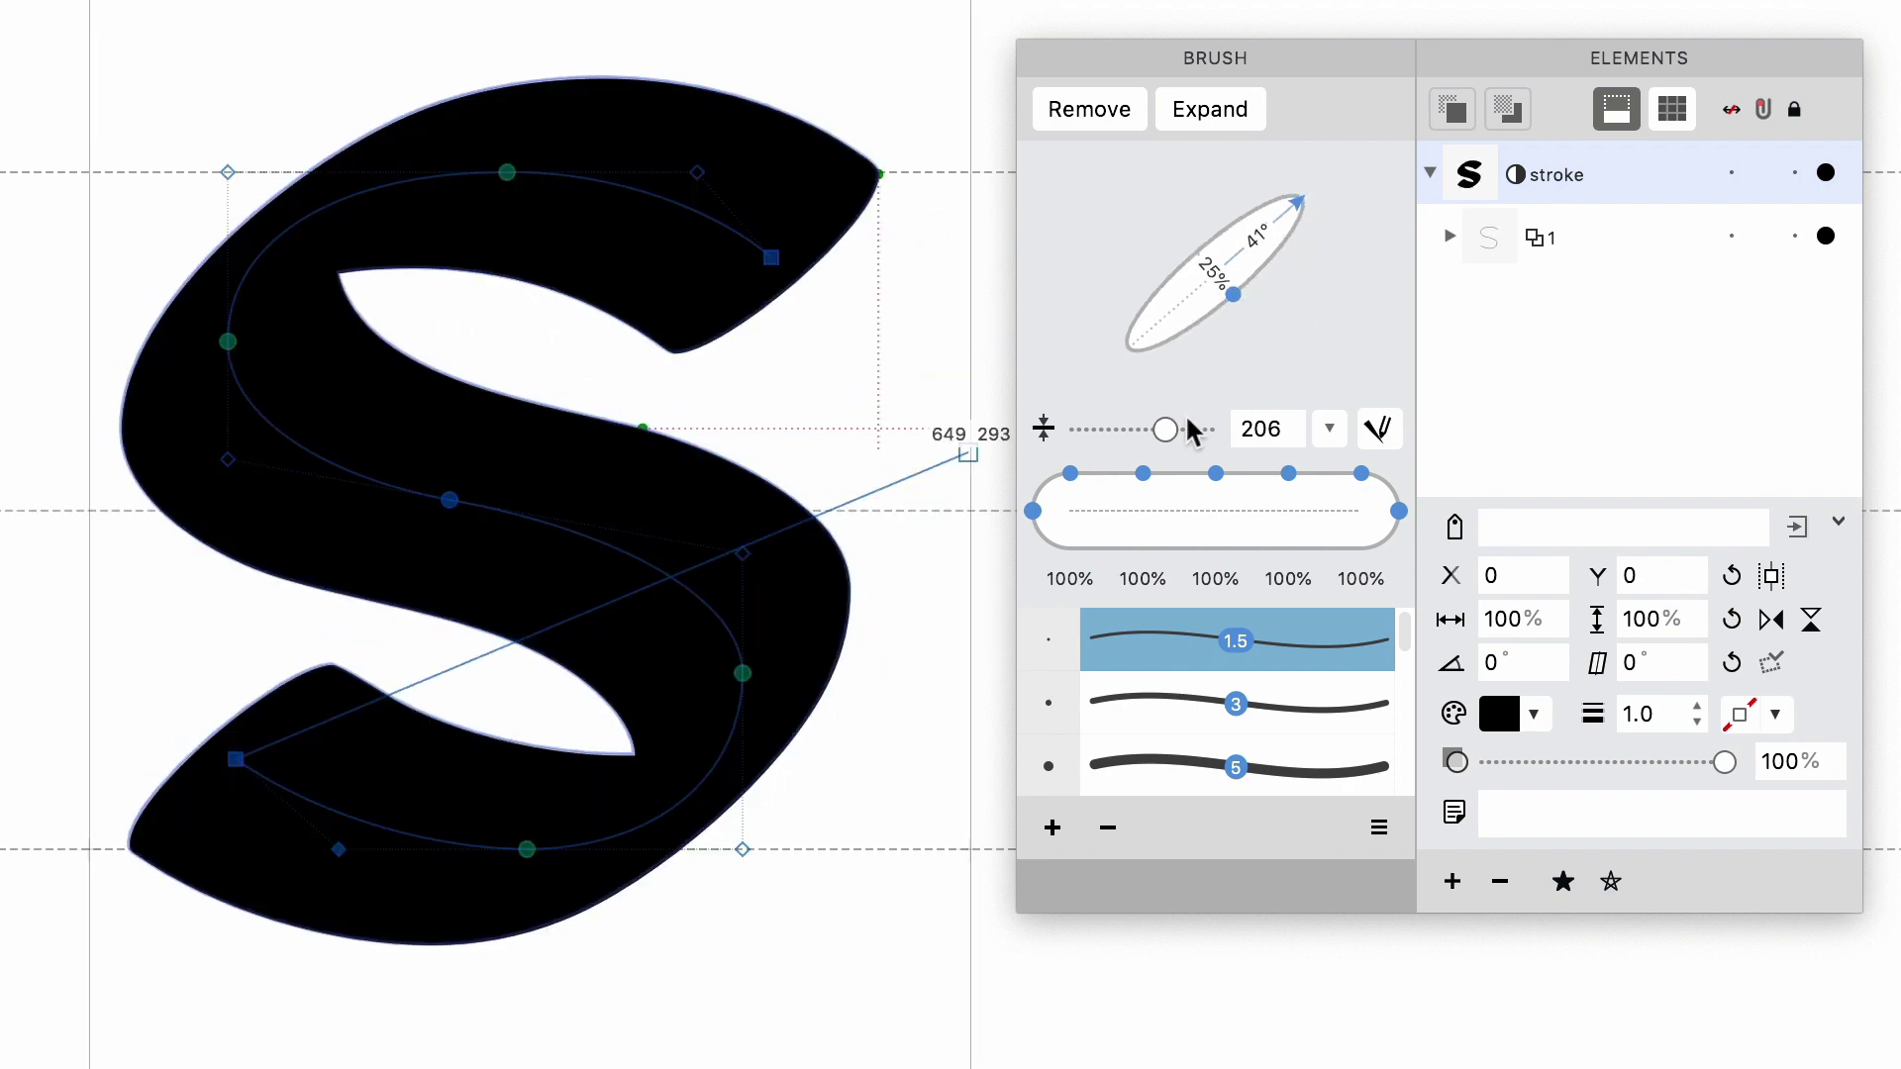
drag(1169, 428, 1129, 434)
click(1033, 510)
click(1398, 511)
mouse_move(1298, 202)
mouse_down()
mouse_move(1309, 214)
mouse_move(1293, 198)
mouse_up()
drag(1235, 295, 1270, 329)
- Extend the S skeleton's lower terminal outward with its handle, lower the upper terminal, and shift the top node left
mouse_move(236, 760)
mouse_down()
mouse_move(202, 753)
mouse_move(175, 708)
mouse_up()
drag(333, 852, 309, 872)
drag(771, 258, 776, 308)
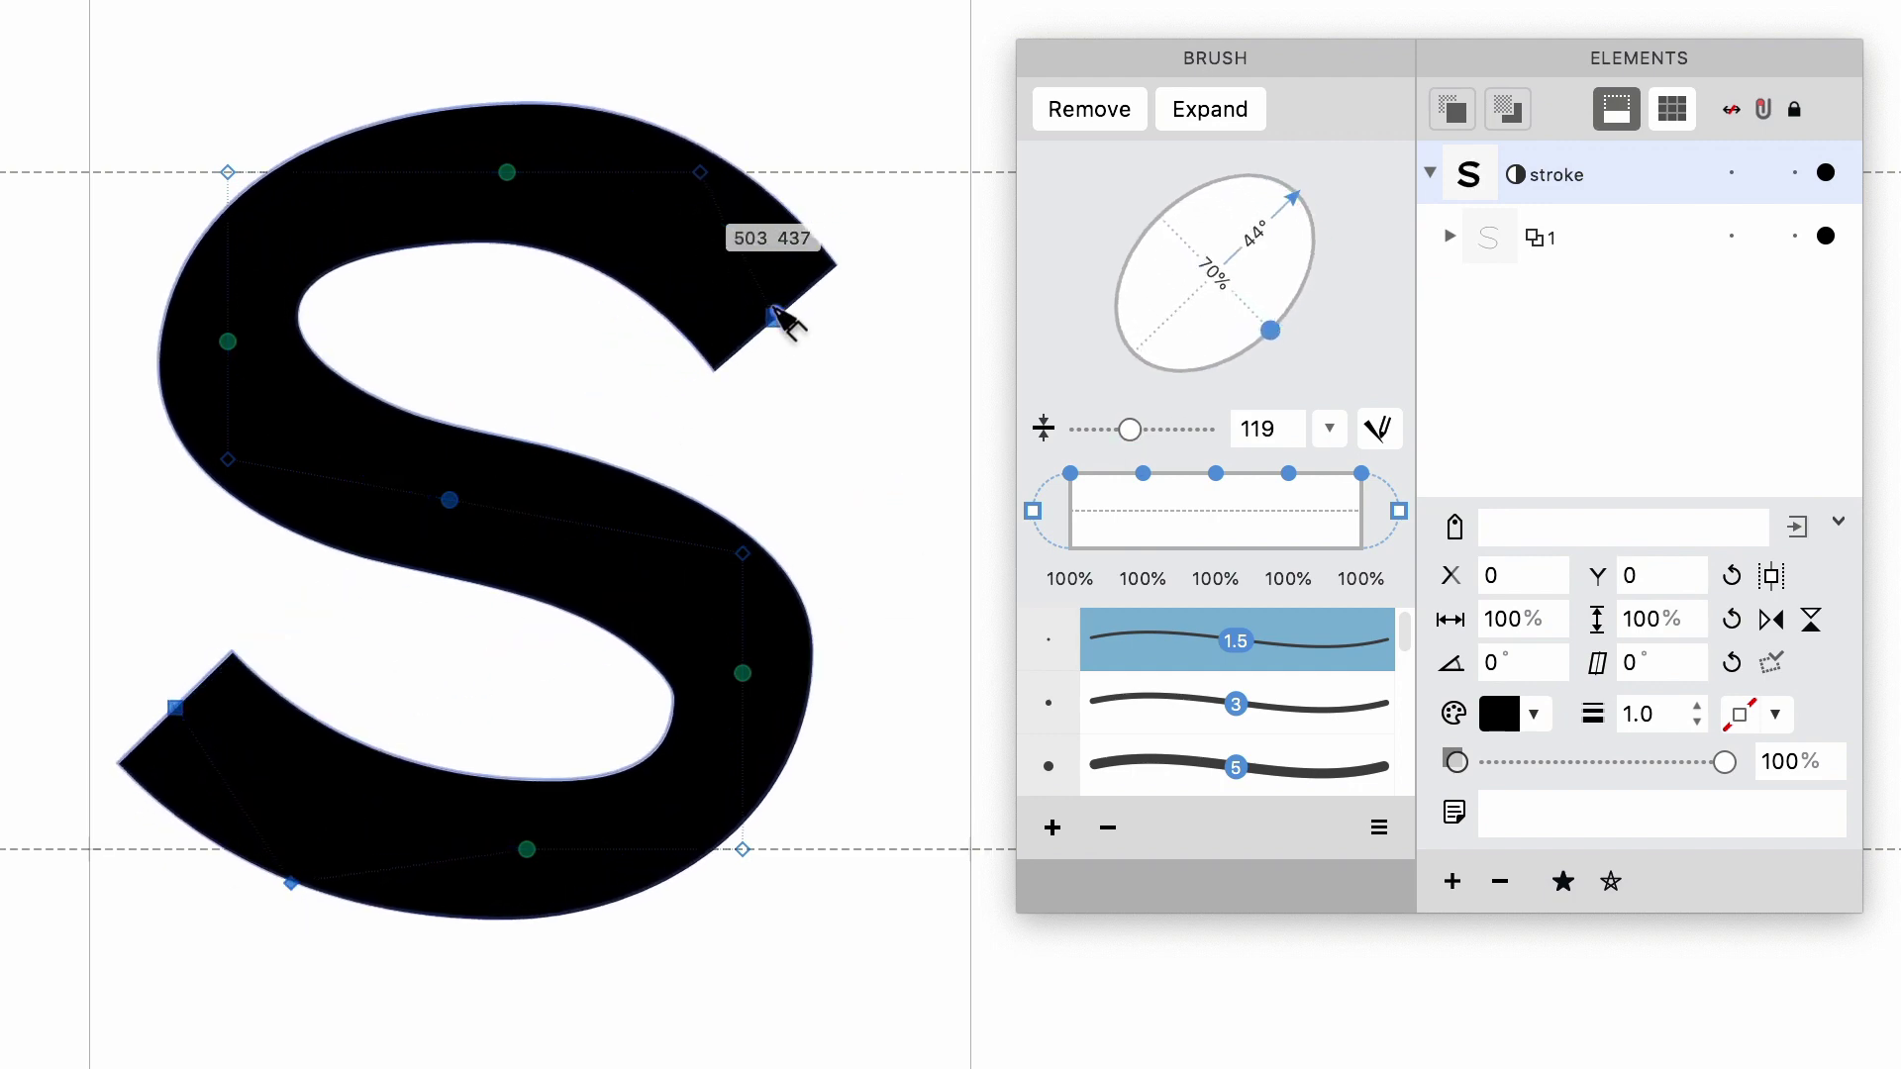
mouse_move(532, 176)
mouse_down()
mouse_move(415, 176)
mouse_move(432, 176)
mouse_up()
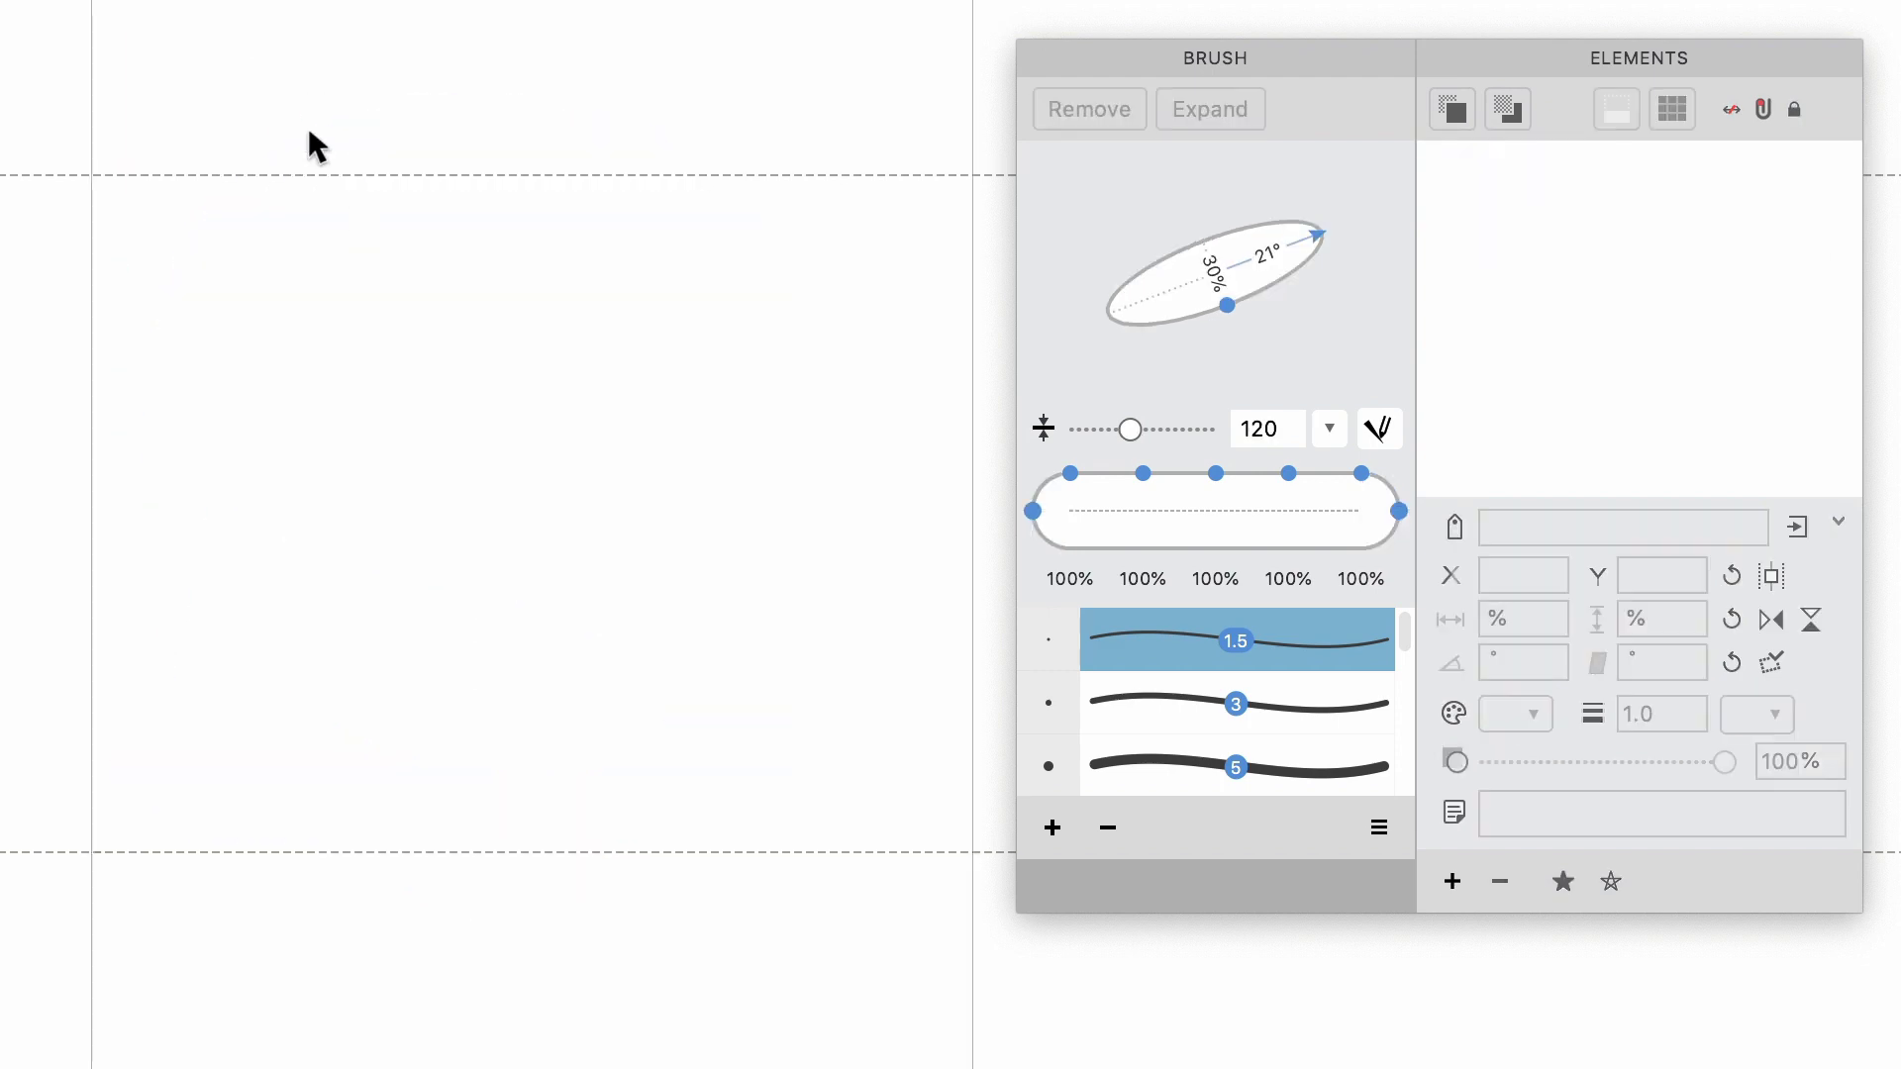
- Draw a B from Power Brush strokes and set the upper bowl's nib to 23% roundness at 20°
key(b)
mouse_move(315, 129)
mouse_down()
mouse_move(280, 779)
mouse_move(601, 241)
mouse_move(352, 403)
mouse_move(269, 794)
mouse_up()
click(615, 246)
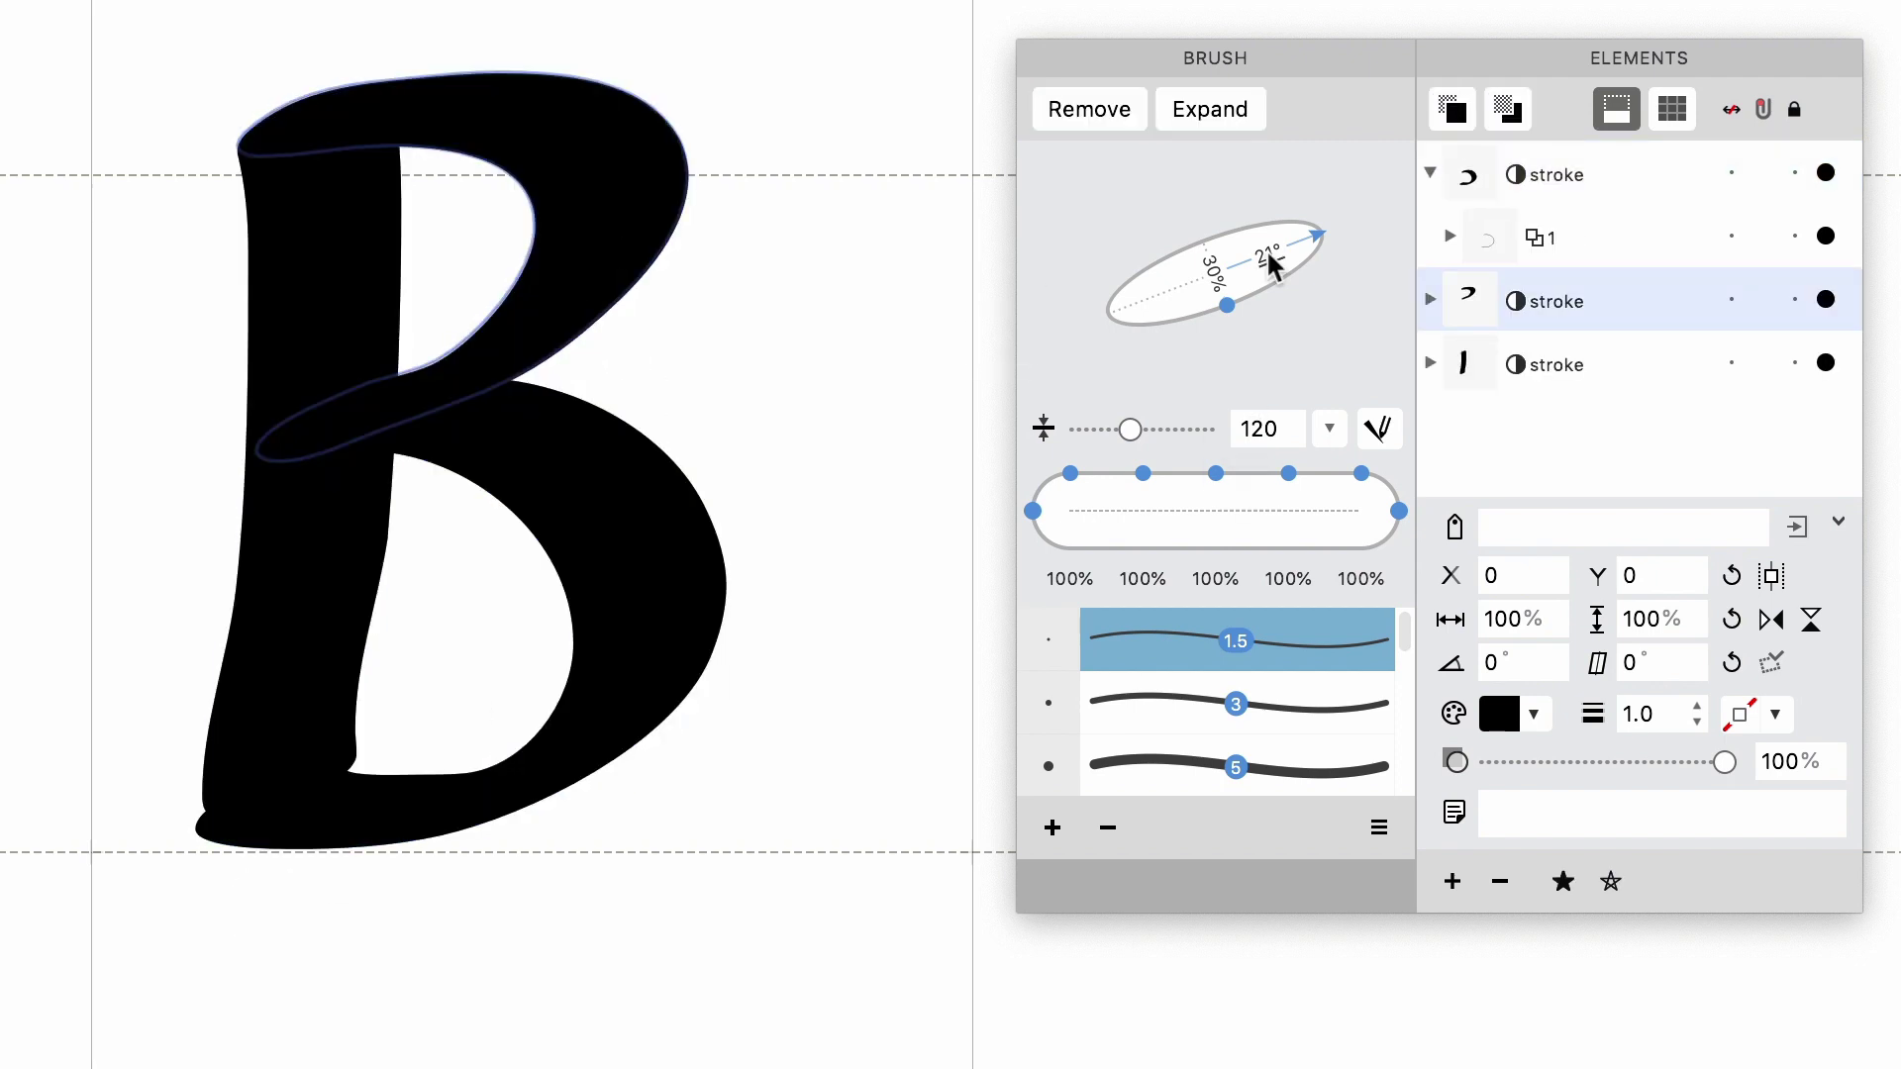
drag(1227, 305, 1225, 299)
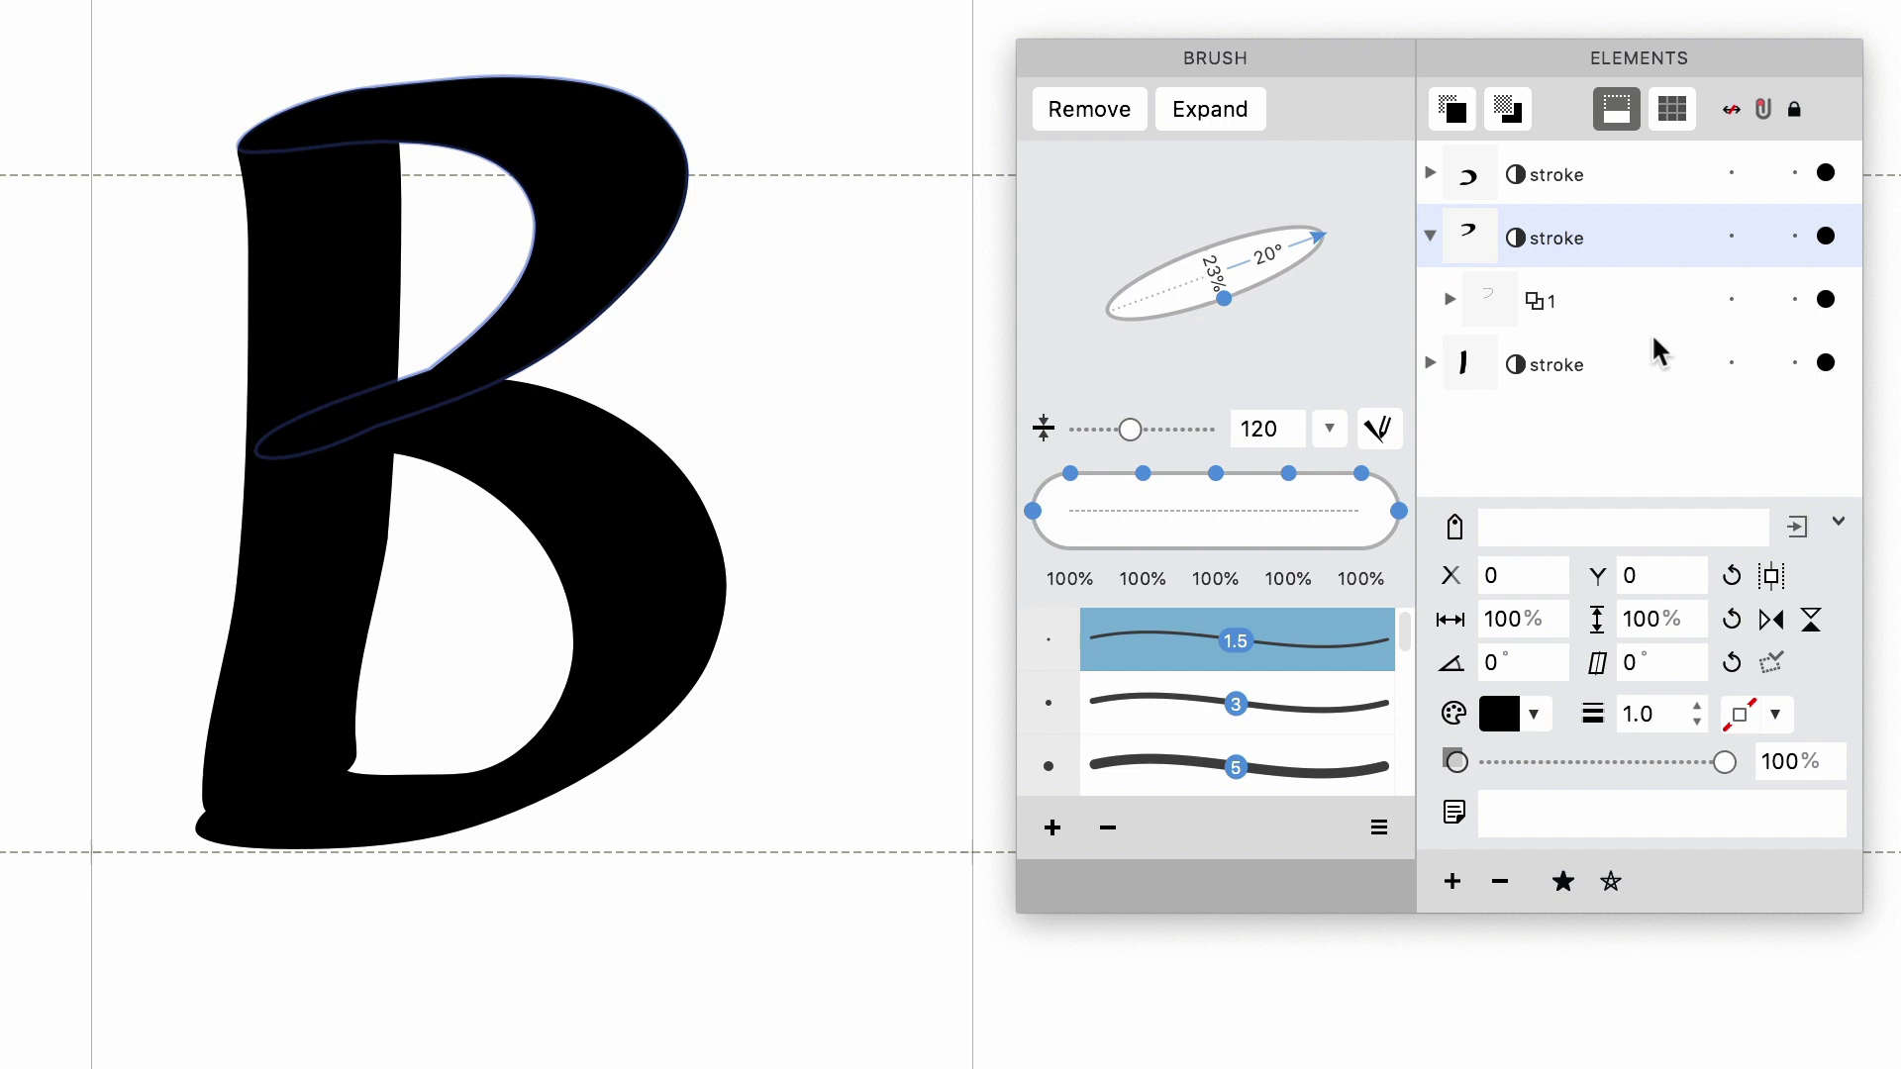
- Try a brush size of 206 on the B's stem stroke and open the stem's skeleton for editing
click(314, 660)
drag(1129, 428, 1165, 429)
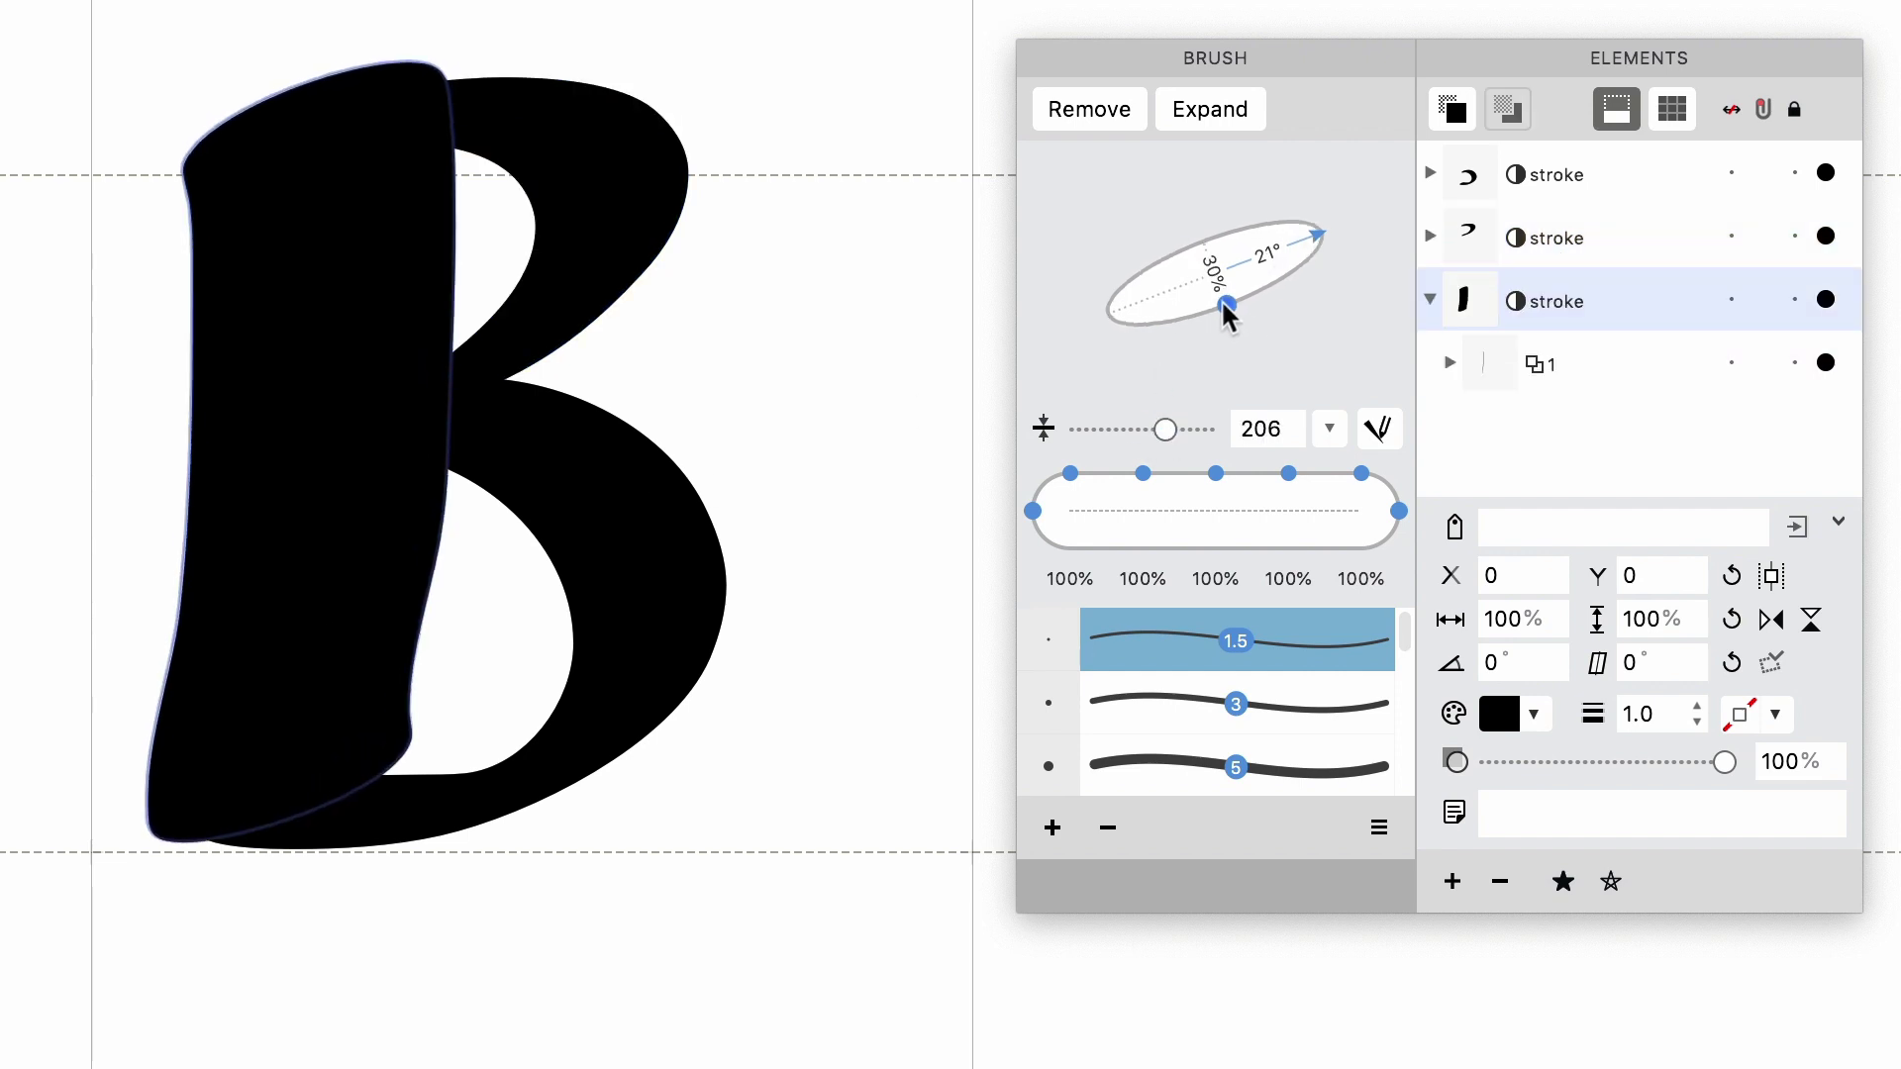
double_click(294, 662)
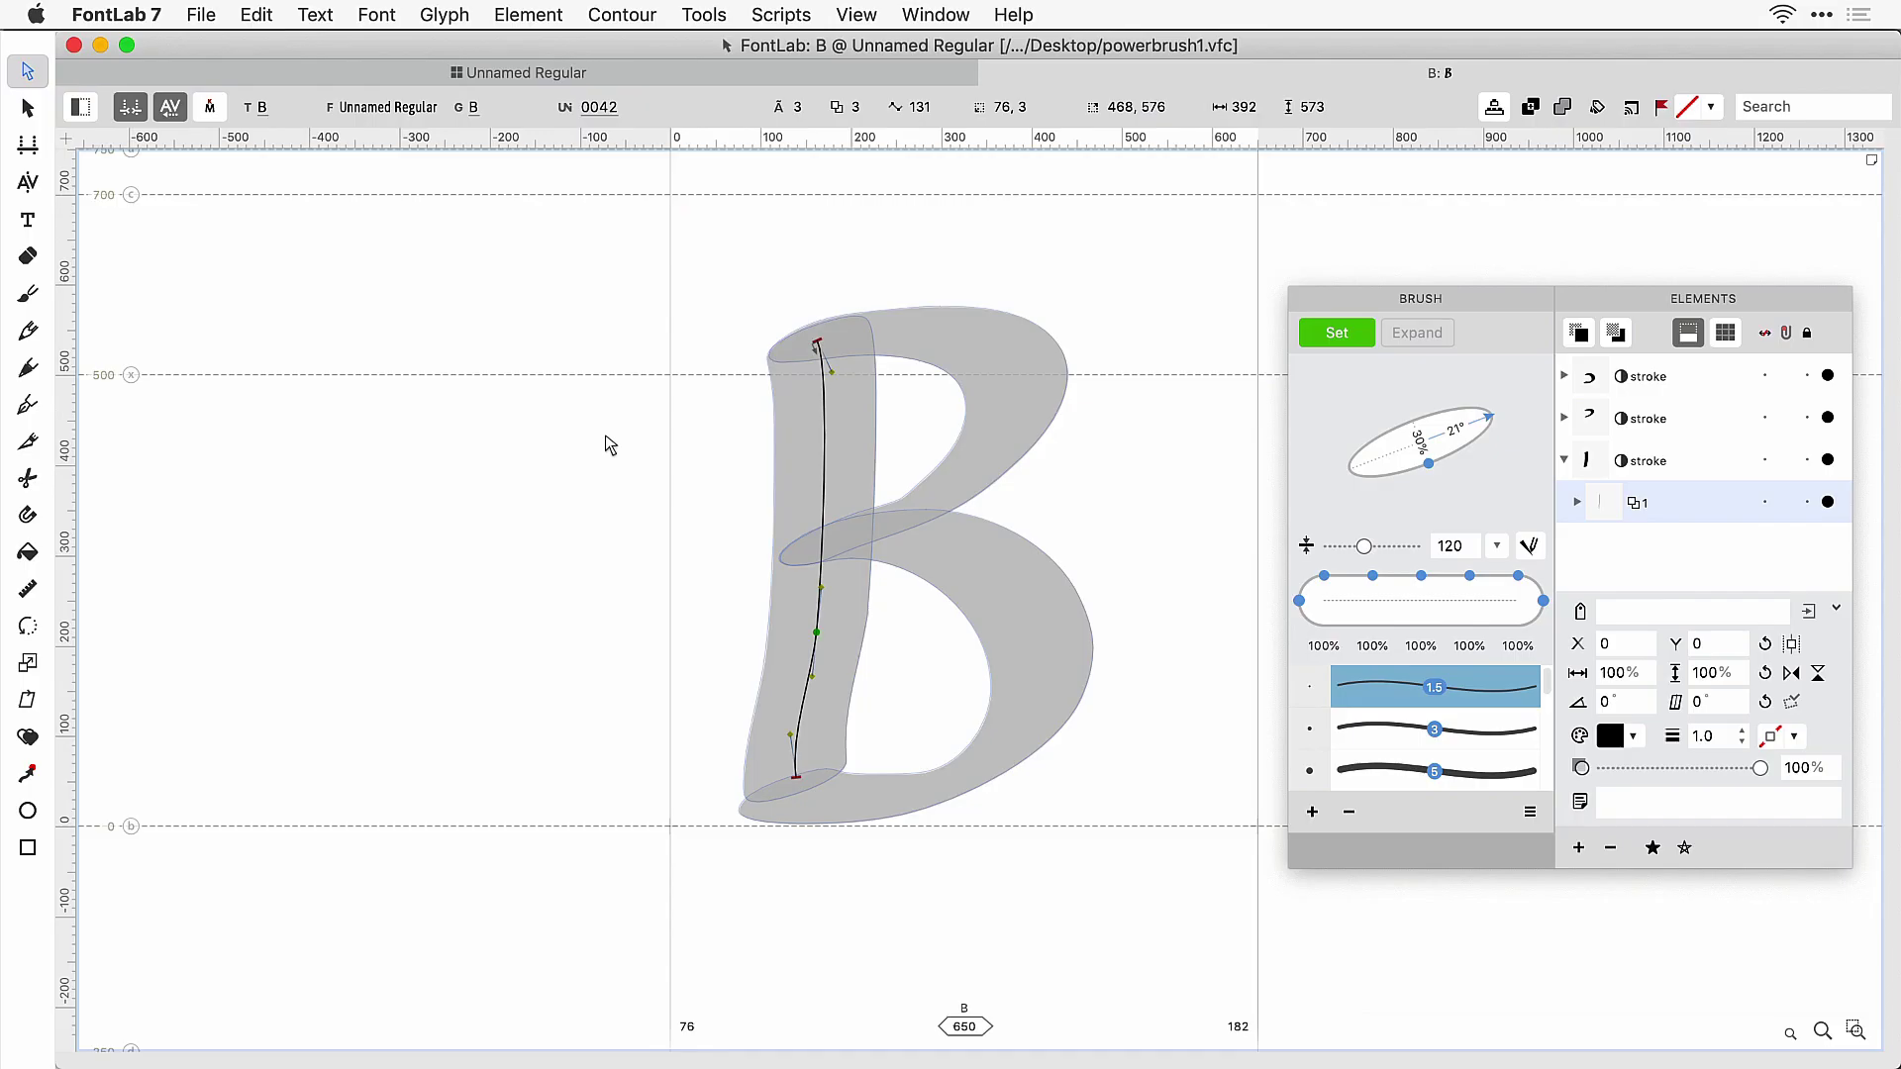
key(v)
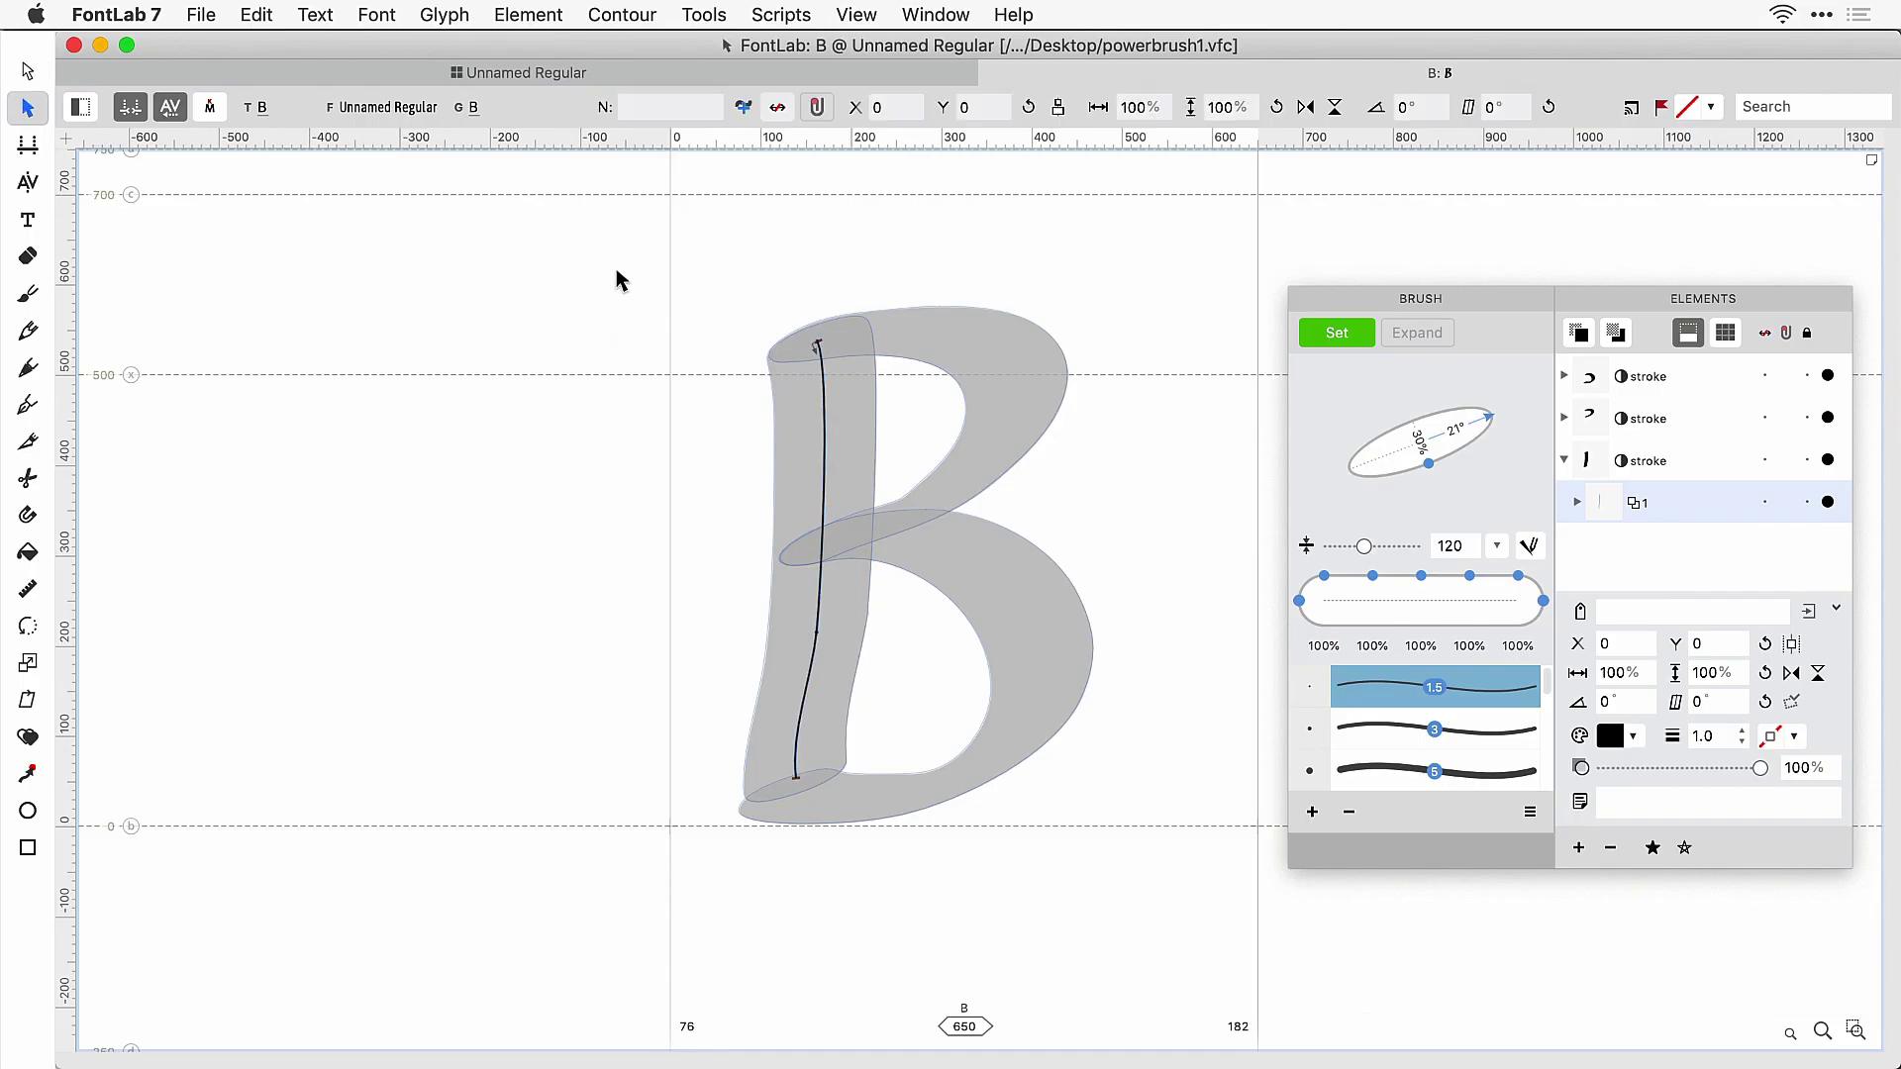
- Select all three strokes of the B and expand their Power Brush filters into regular outlines
drag(5, 19, 843, 862)
click(518, 12)
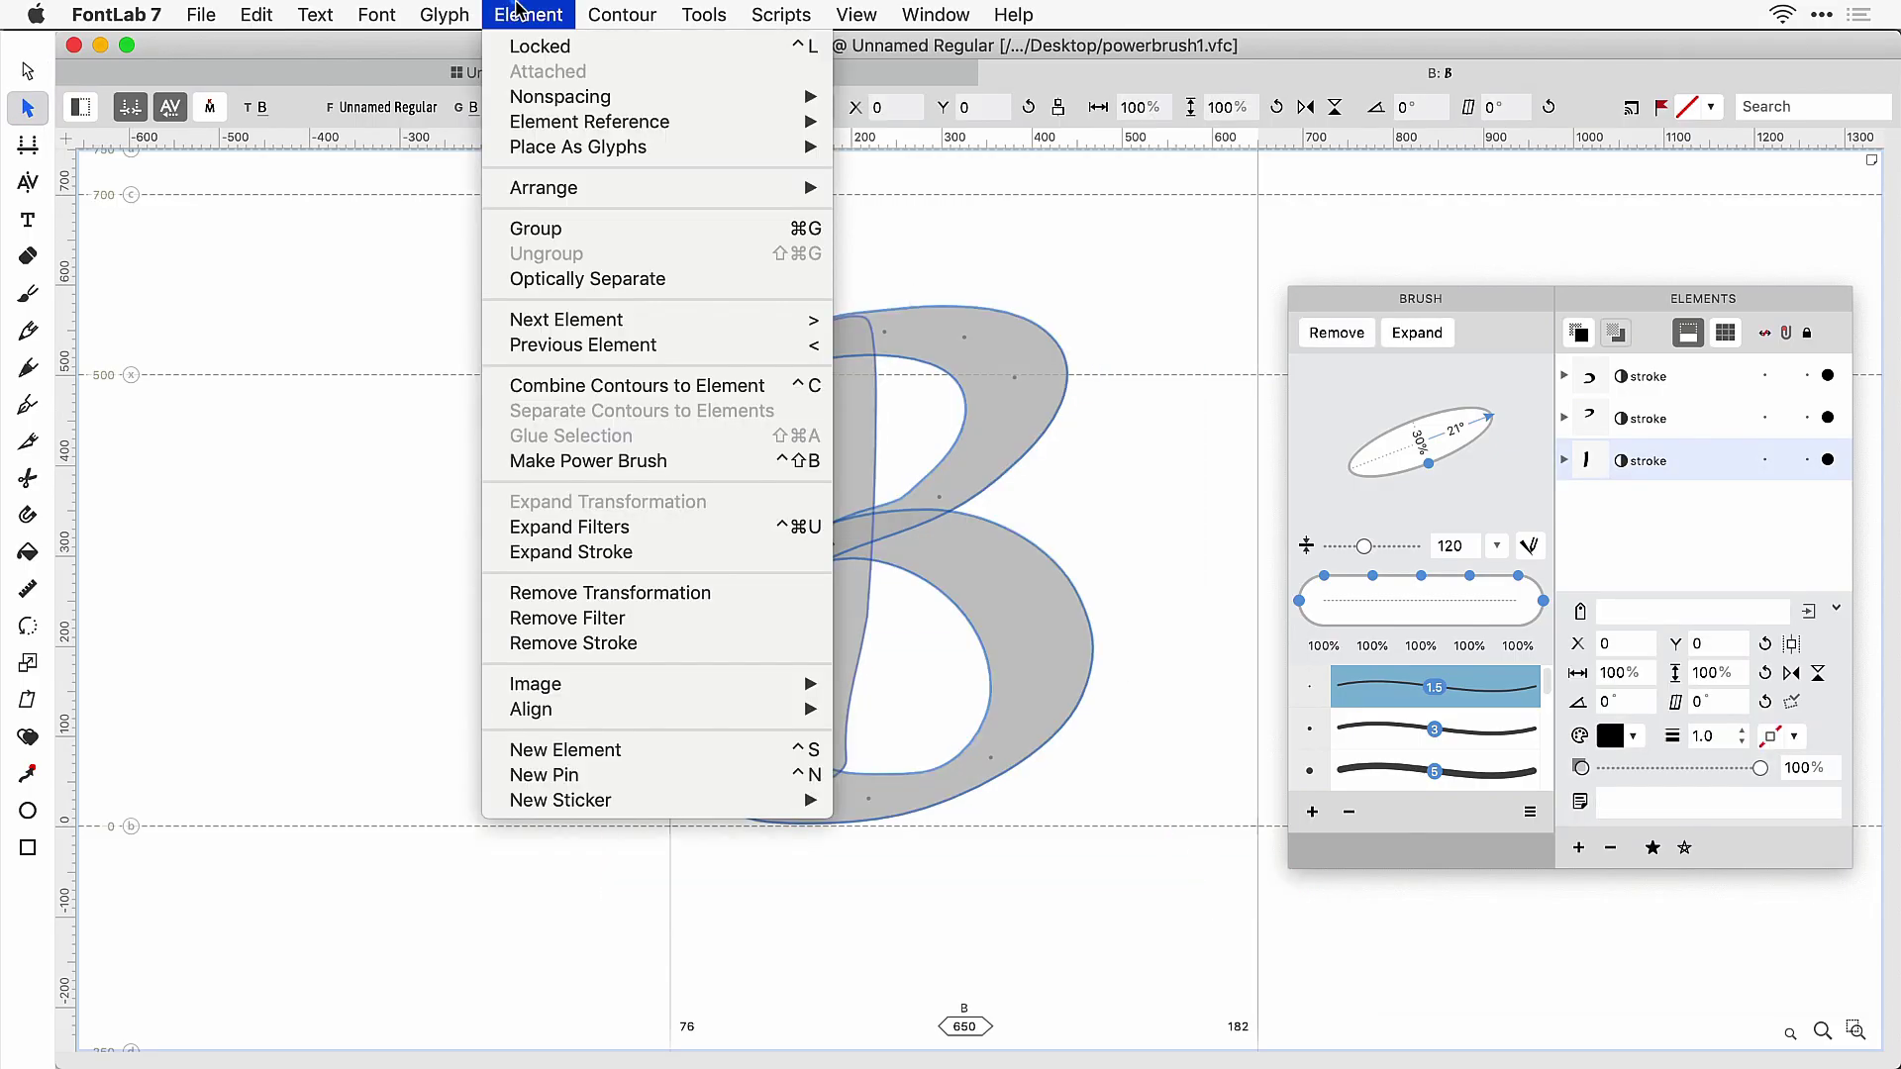
click(580, 526)
- Combine the B's expanded contours into one element and remove their overlaps
click(529, 14)
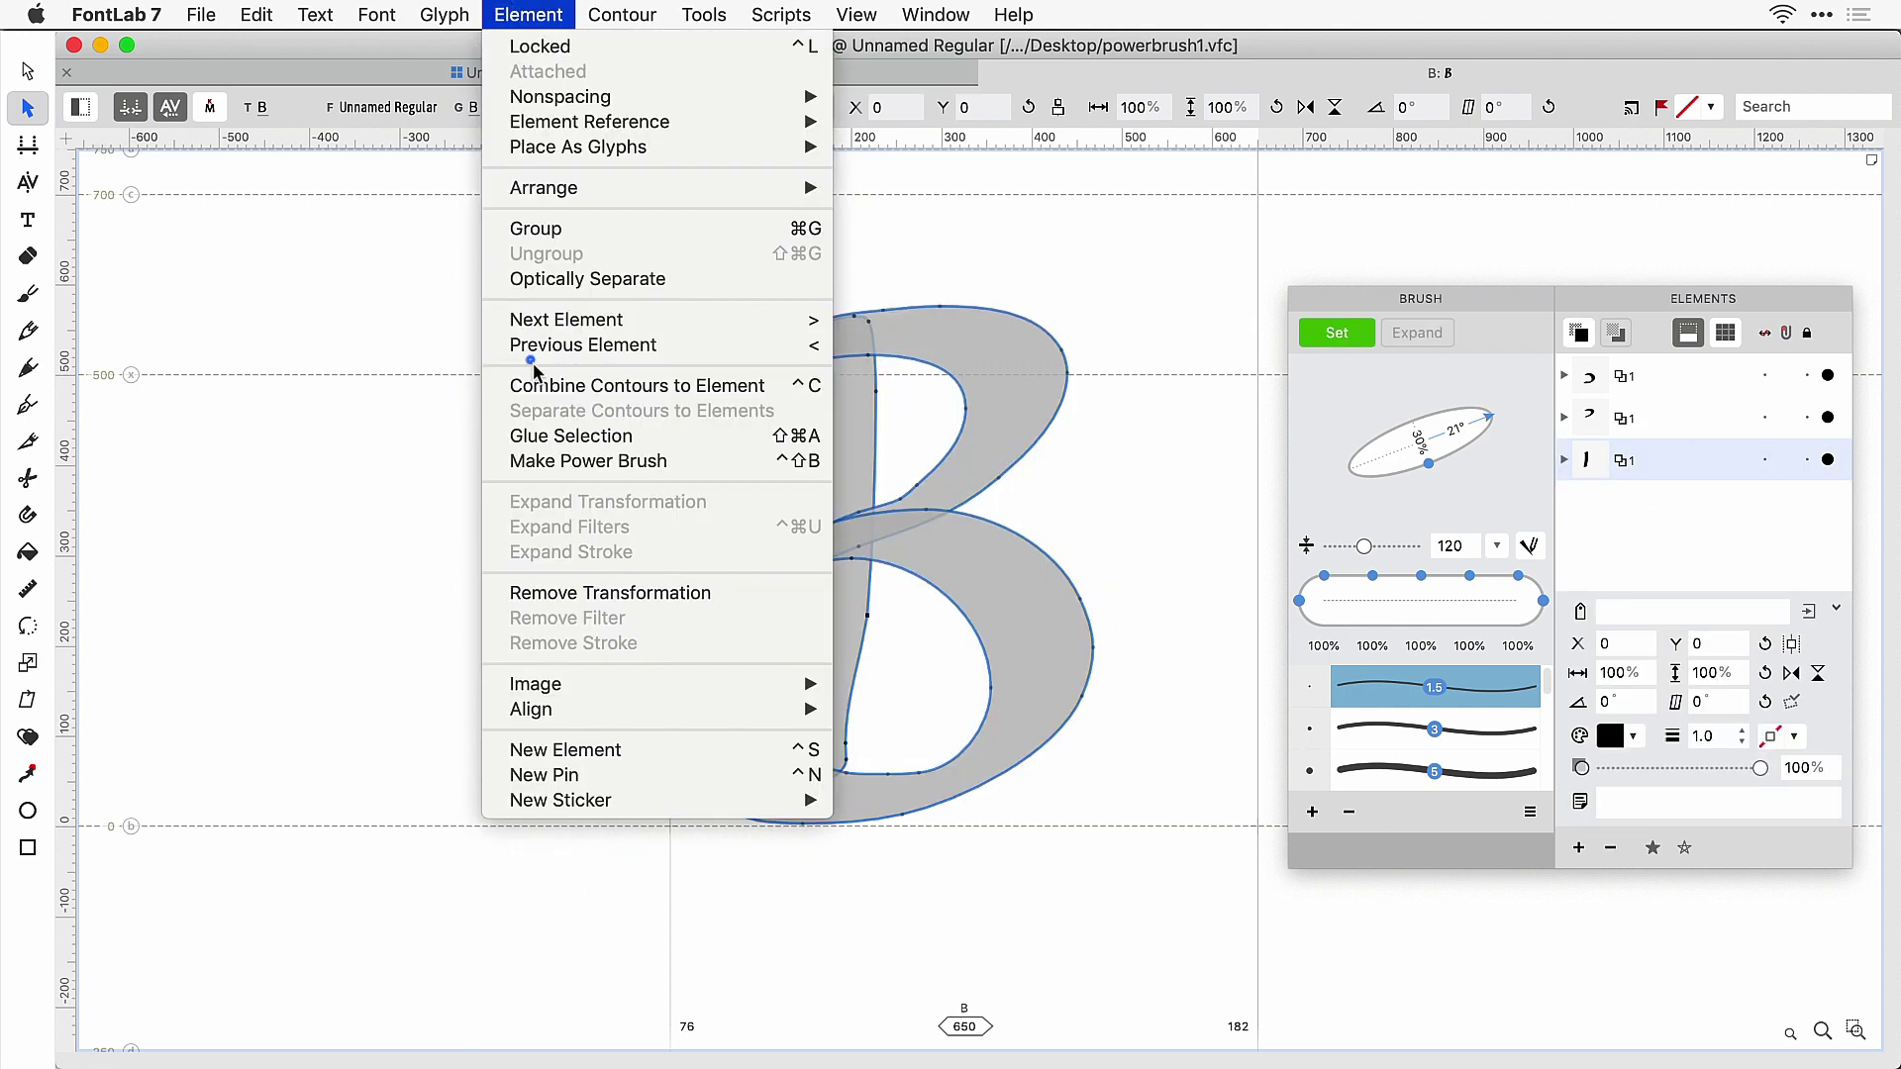
click(534, 373)
click(622, 14)
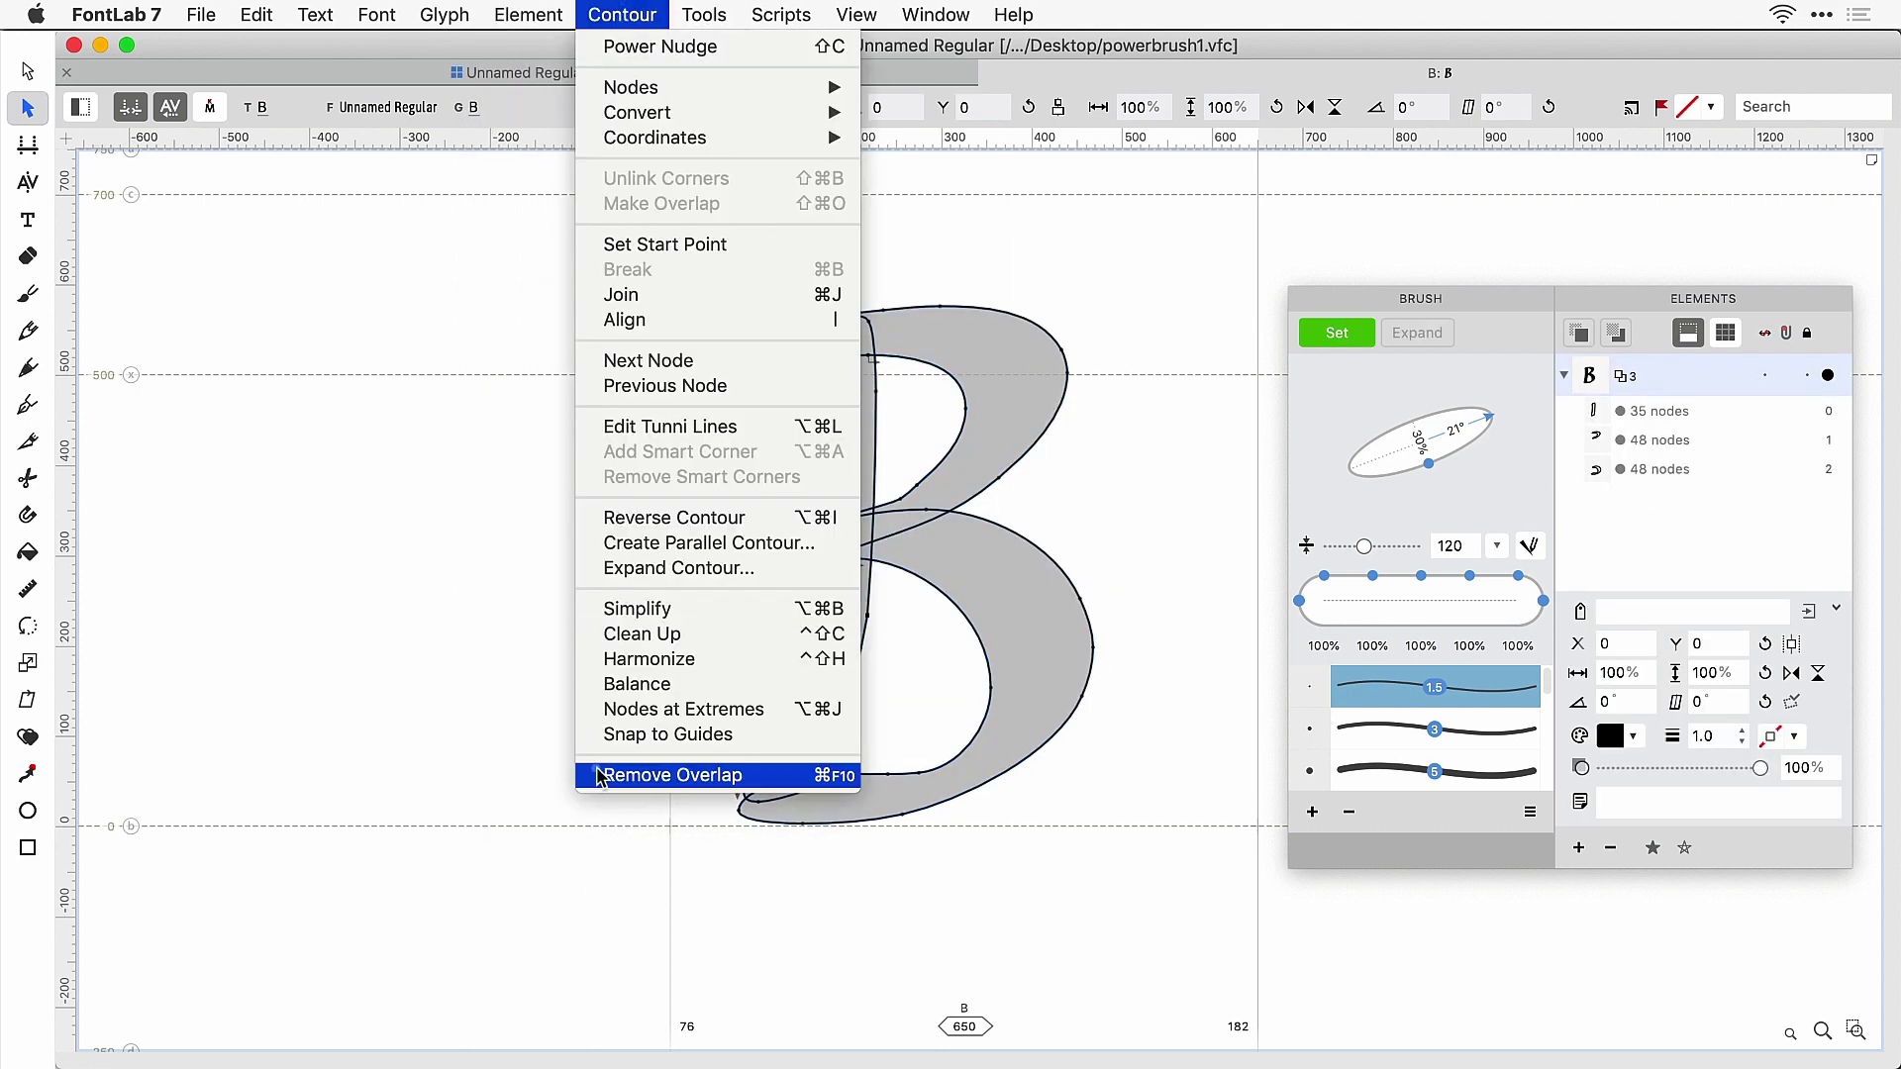
click(600, 775)
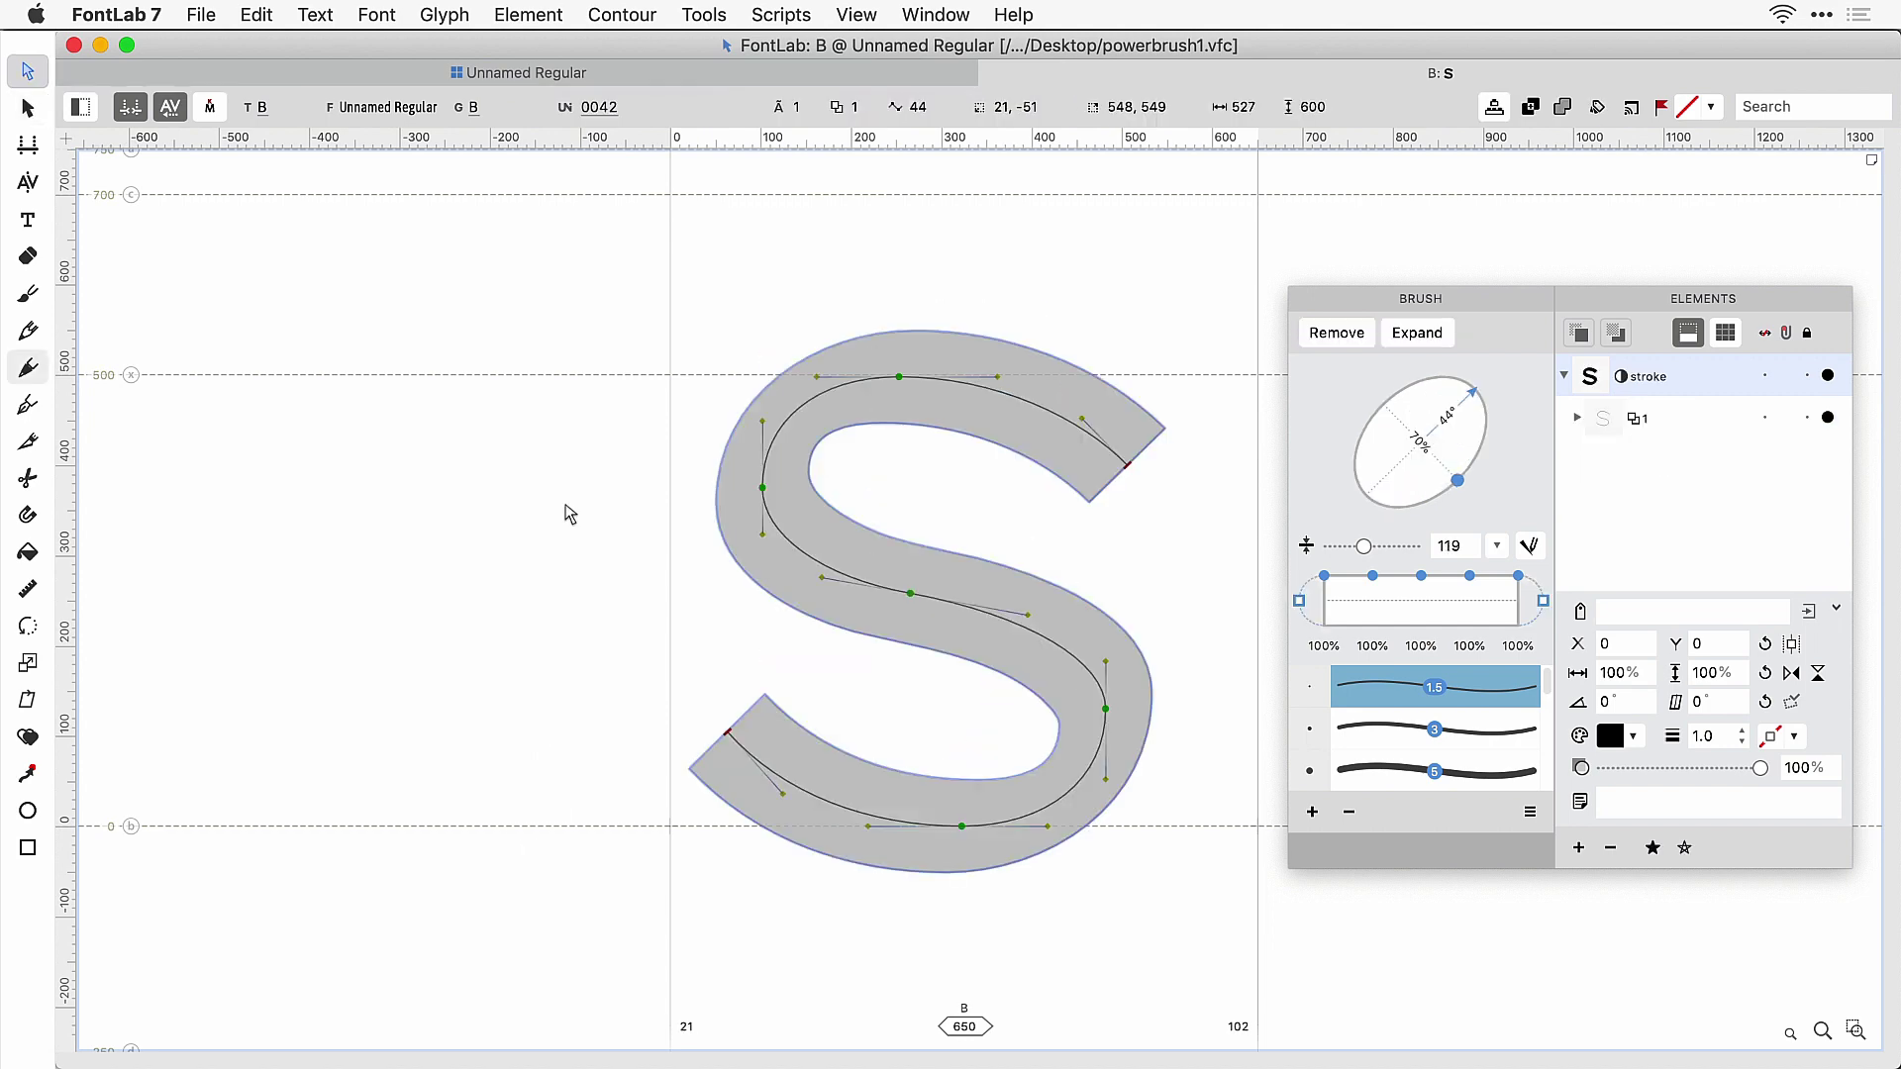
- Expand the S stroke's Power Brush filter into an outline, simplify the contour, and preview the letter
click(529, 14)
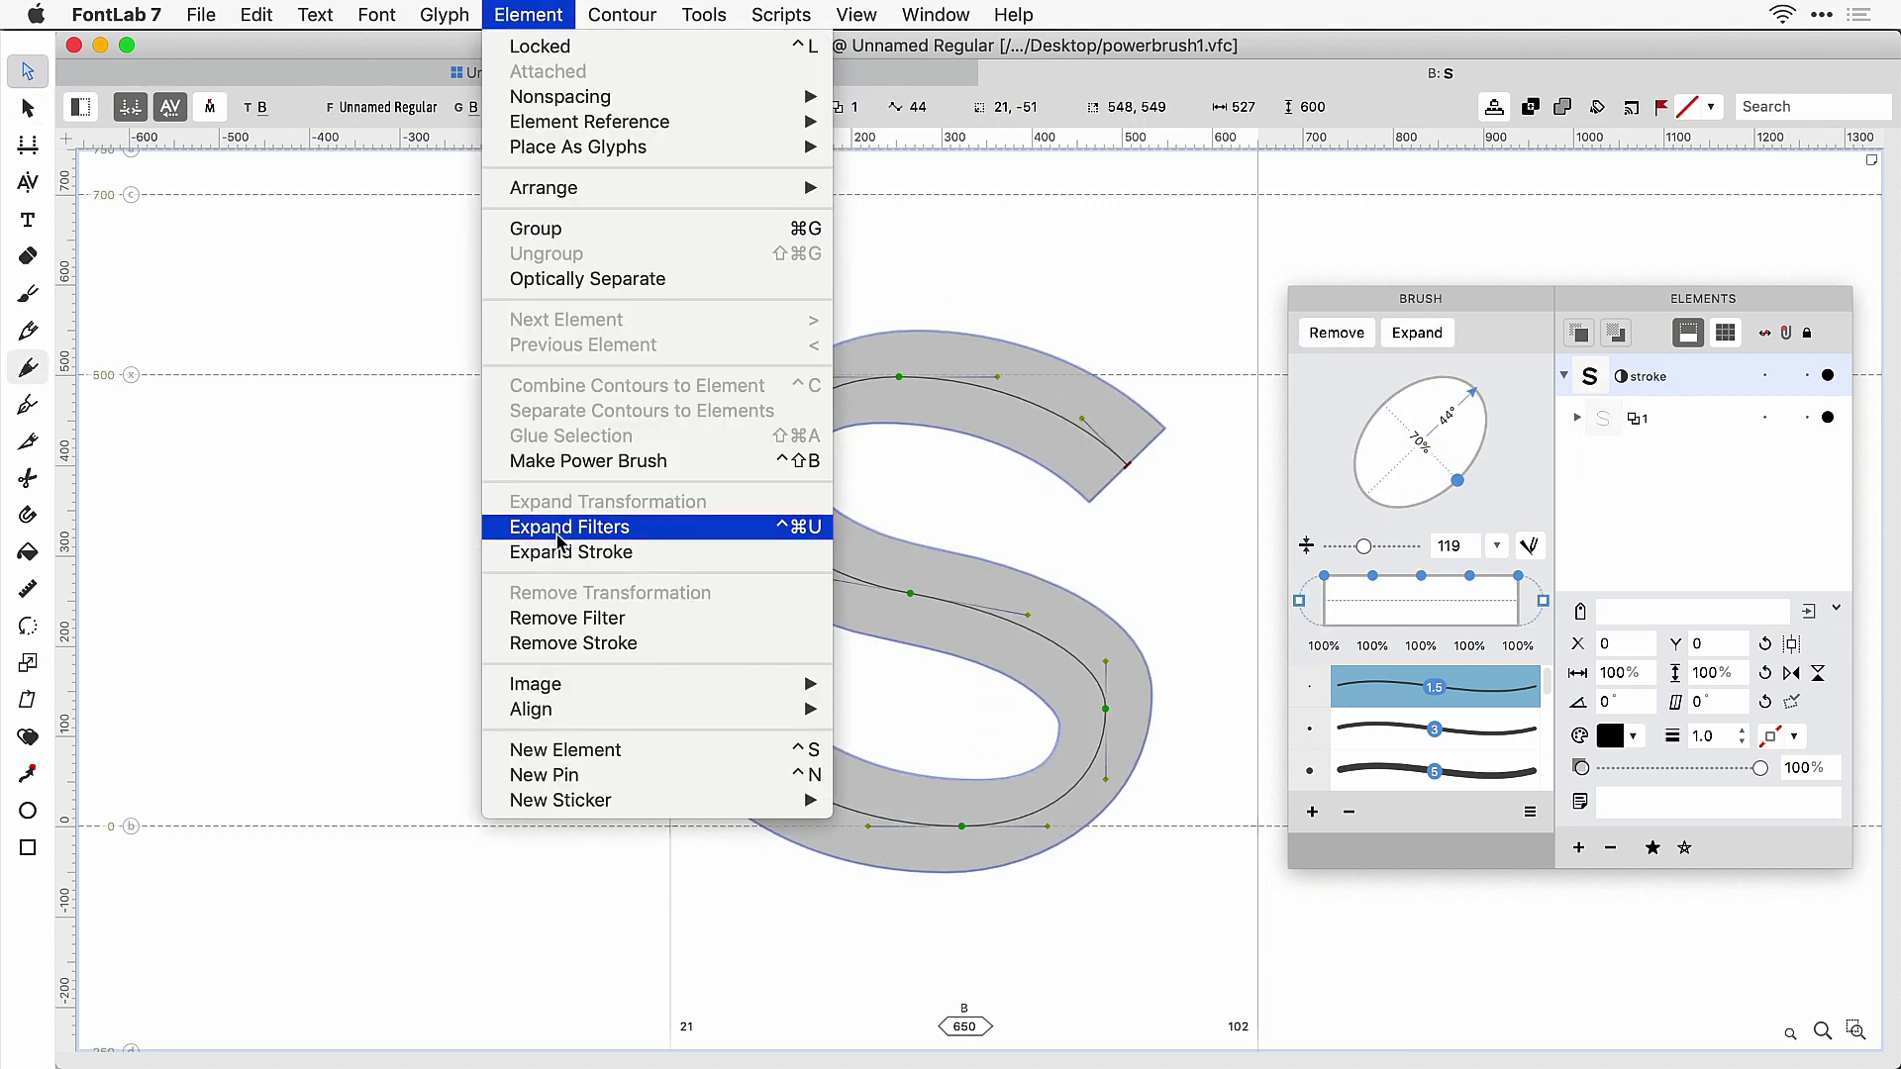
click(559, 527)
click(622, 13)
click(615, 607)
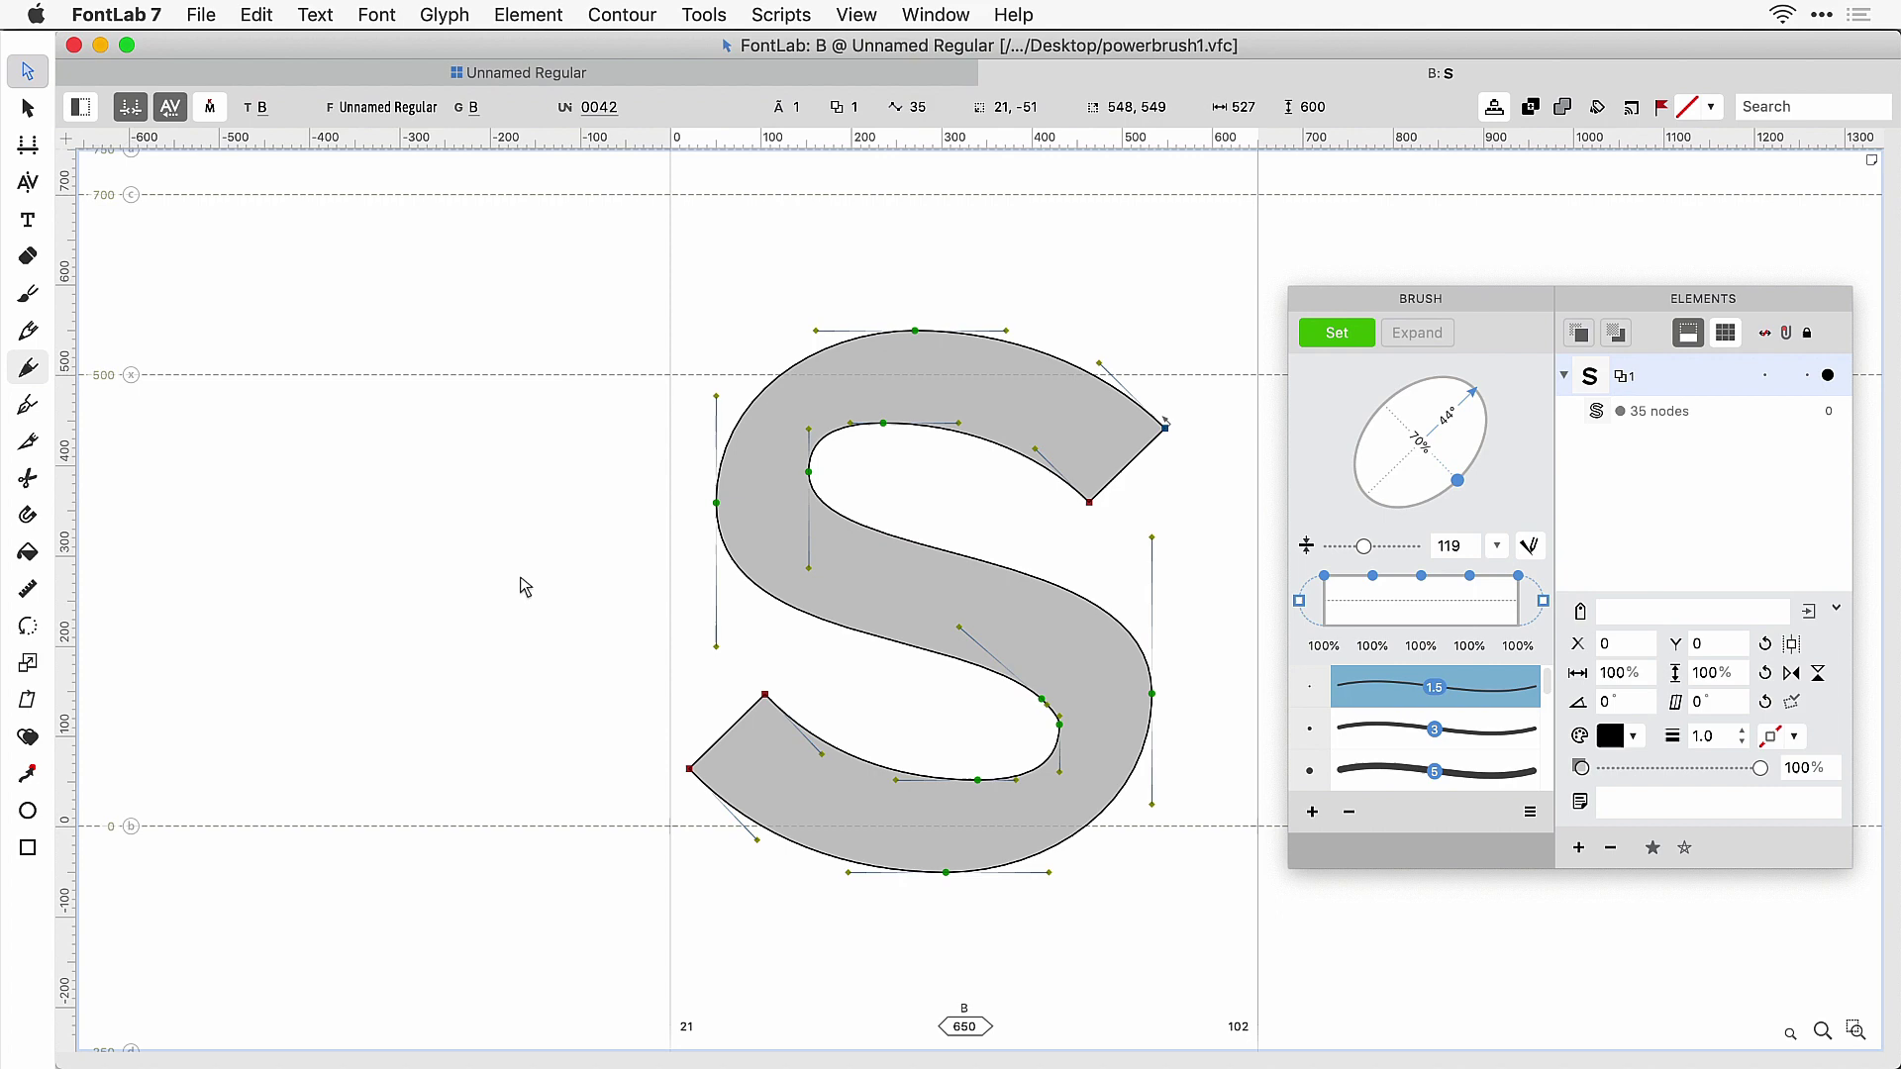
key(space)
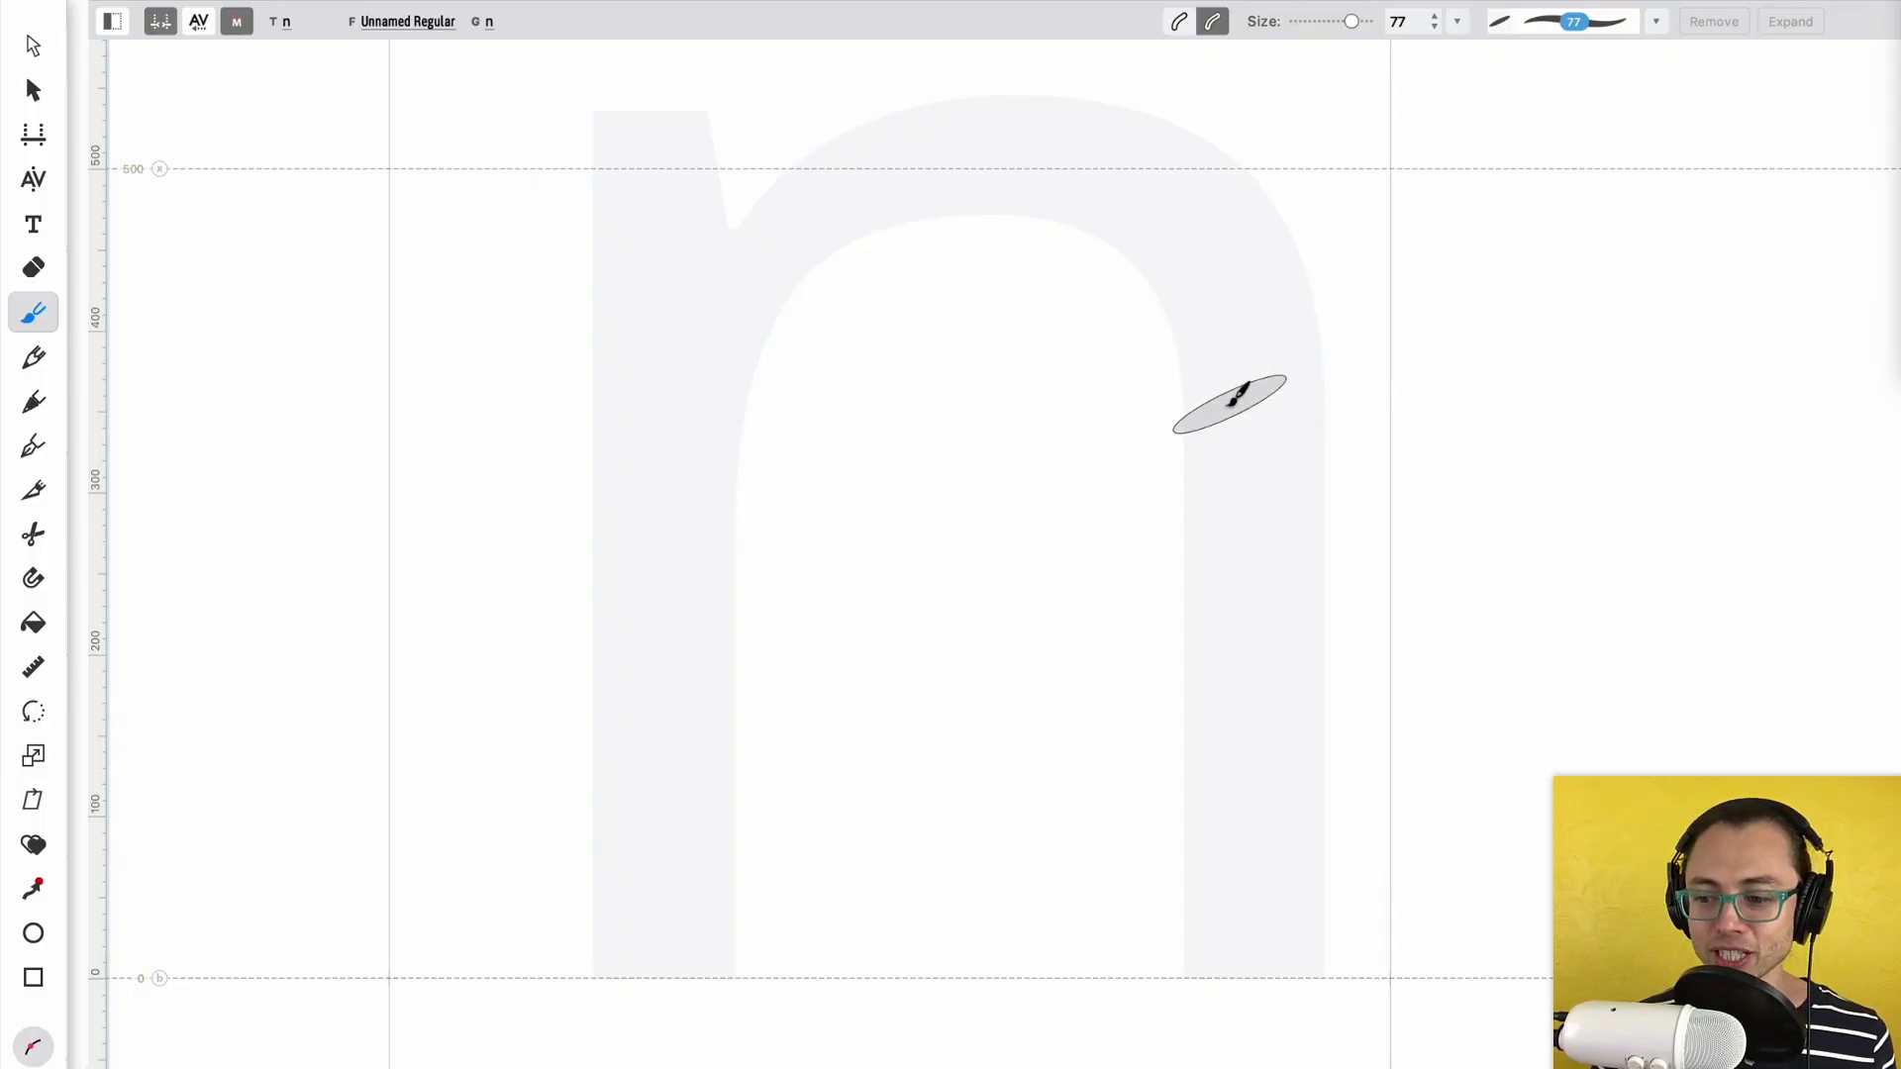
- Set up the Power brush for the n glyph with a 45° angle, 27% roundness and size 21
key(Return)
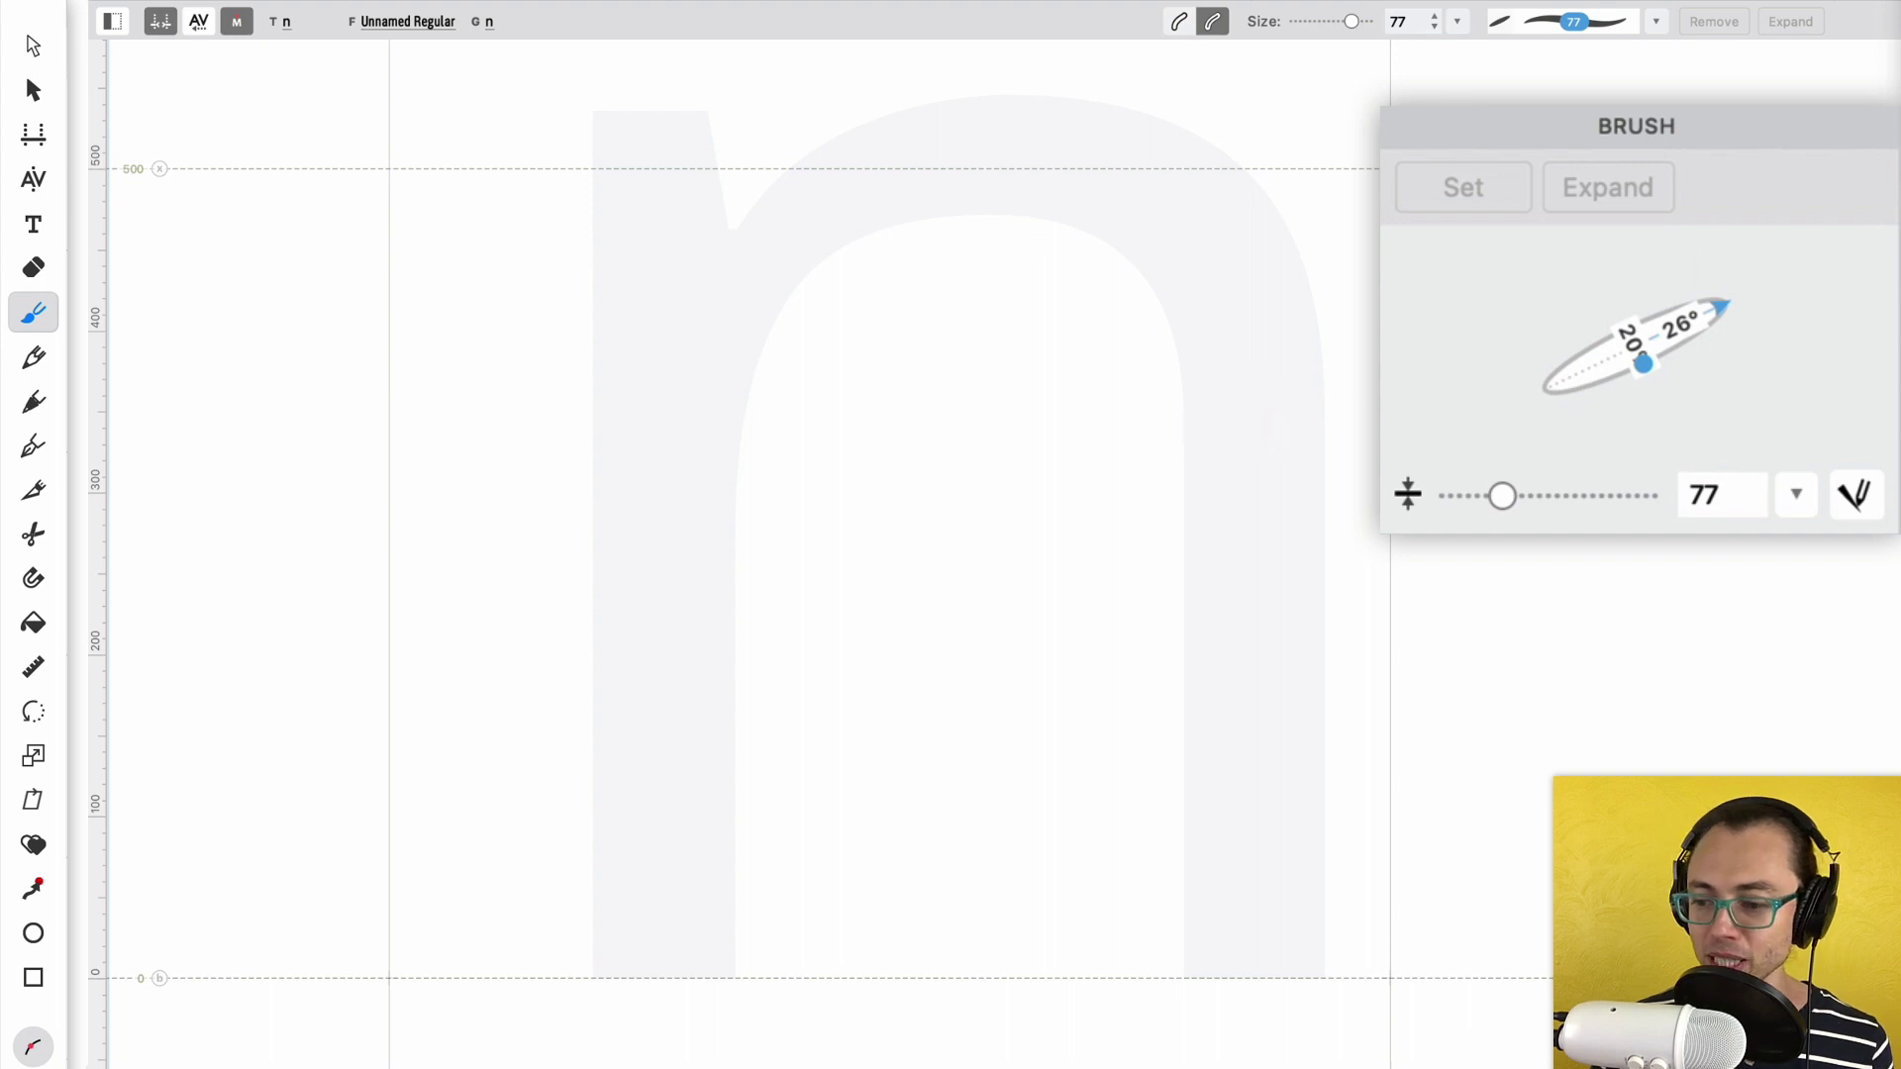
mouse_move(1728, 319)
mouse_down()
mouse_move(1684, 263)
mouse_move(1716, 297)
mouse_move(1676, 373)
mouse_move(1655, 365)
mouse_up()
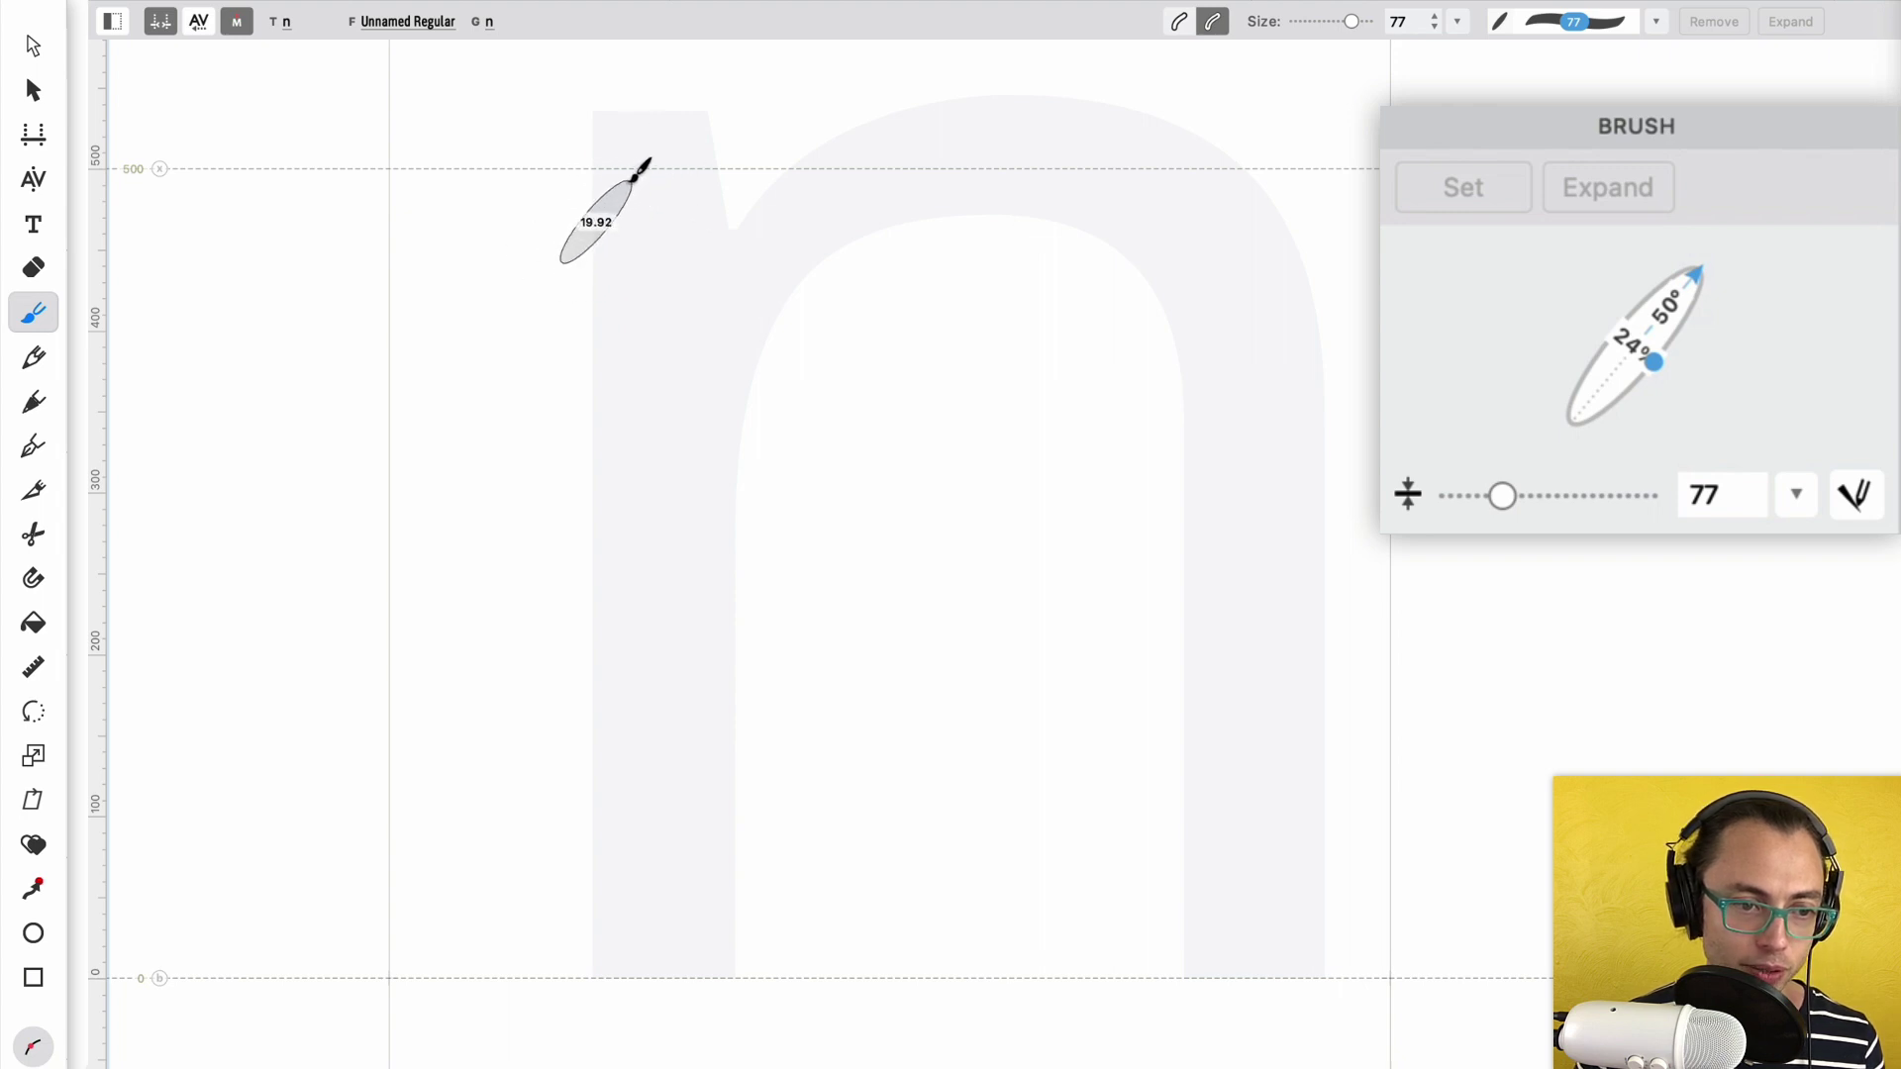
drag(633, 180, 656, 178)
drag(494, 208, 510, 193)
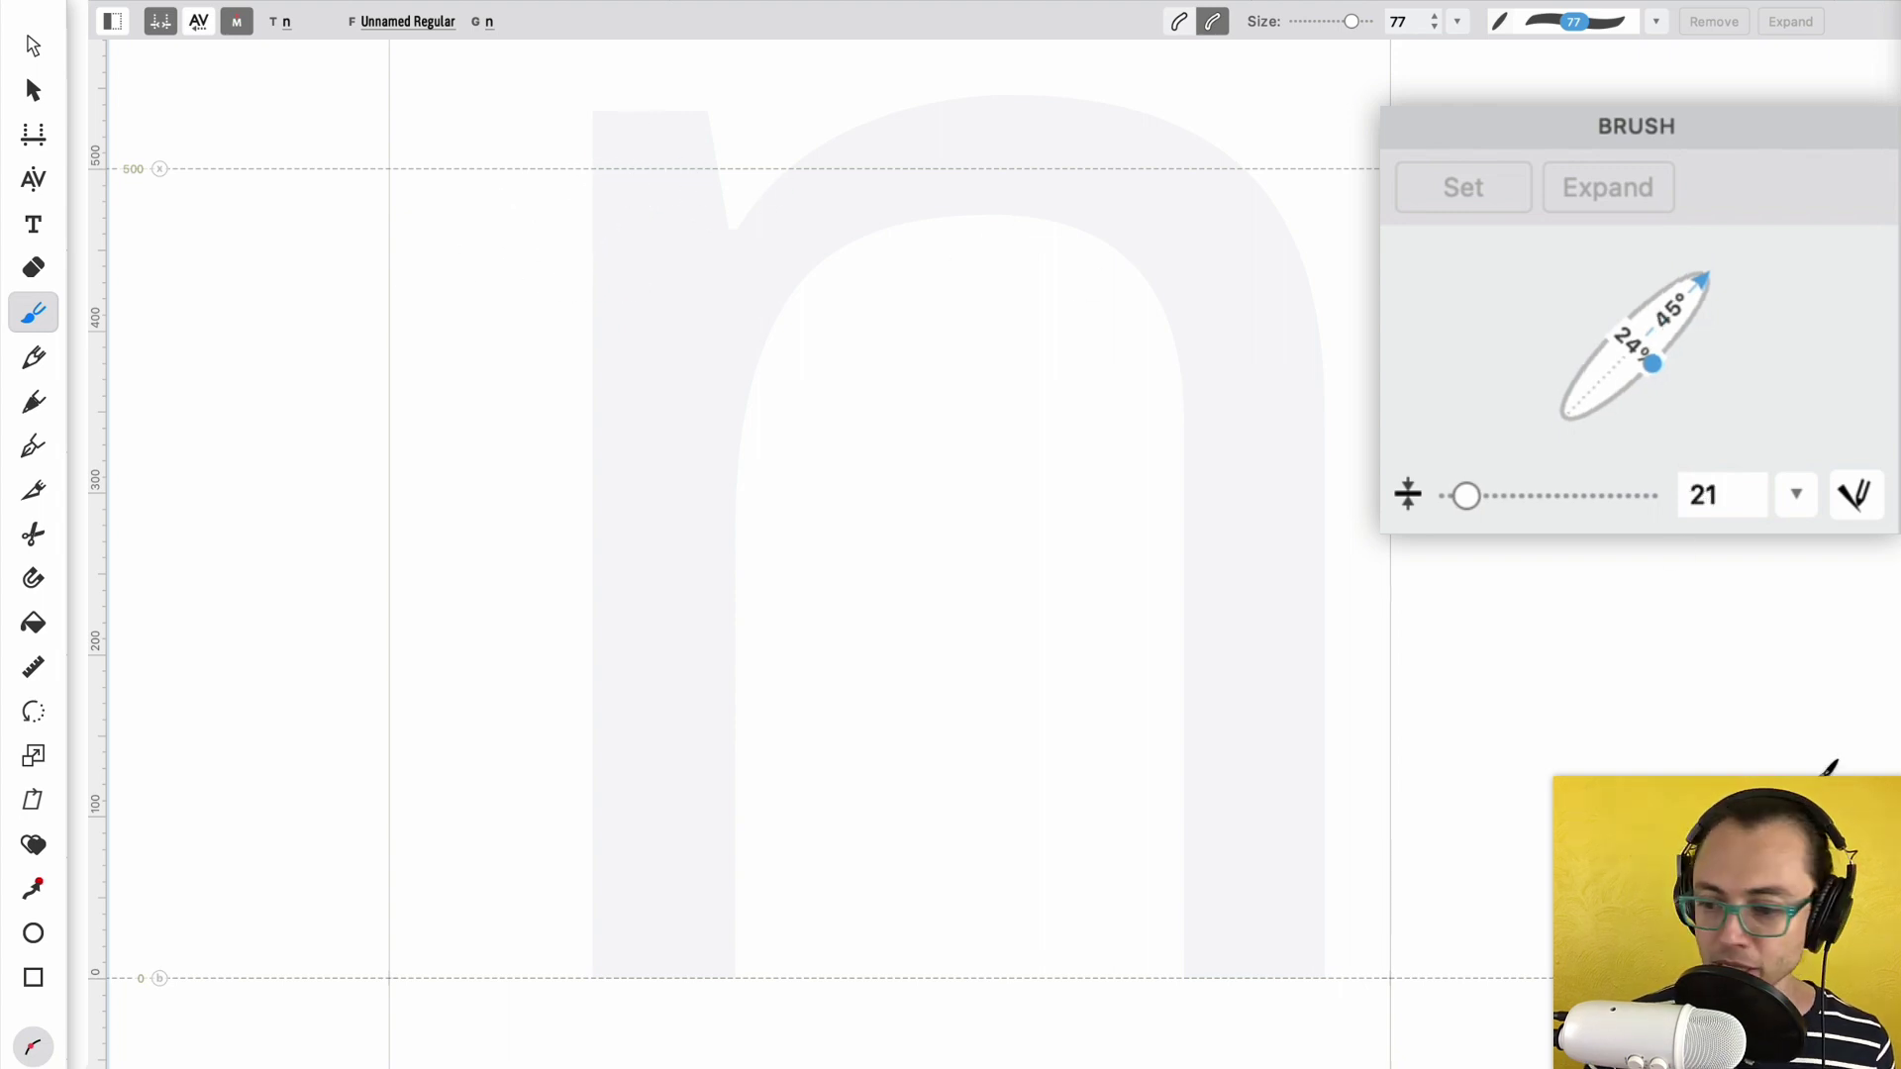
drag(1668, 352, 1653, 365)
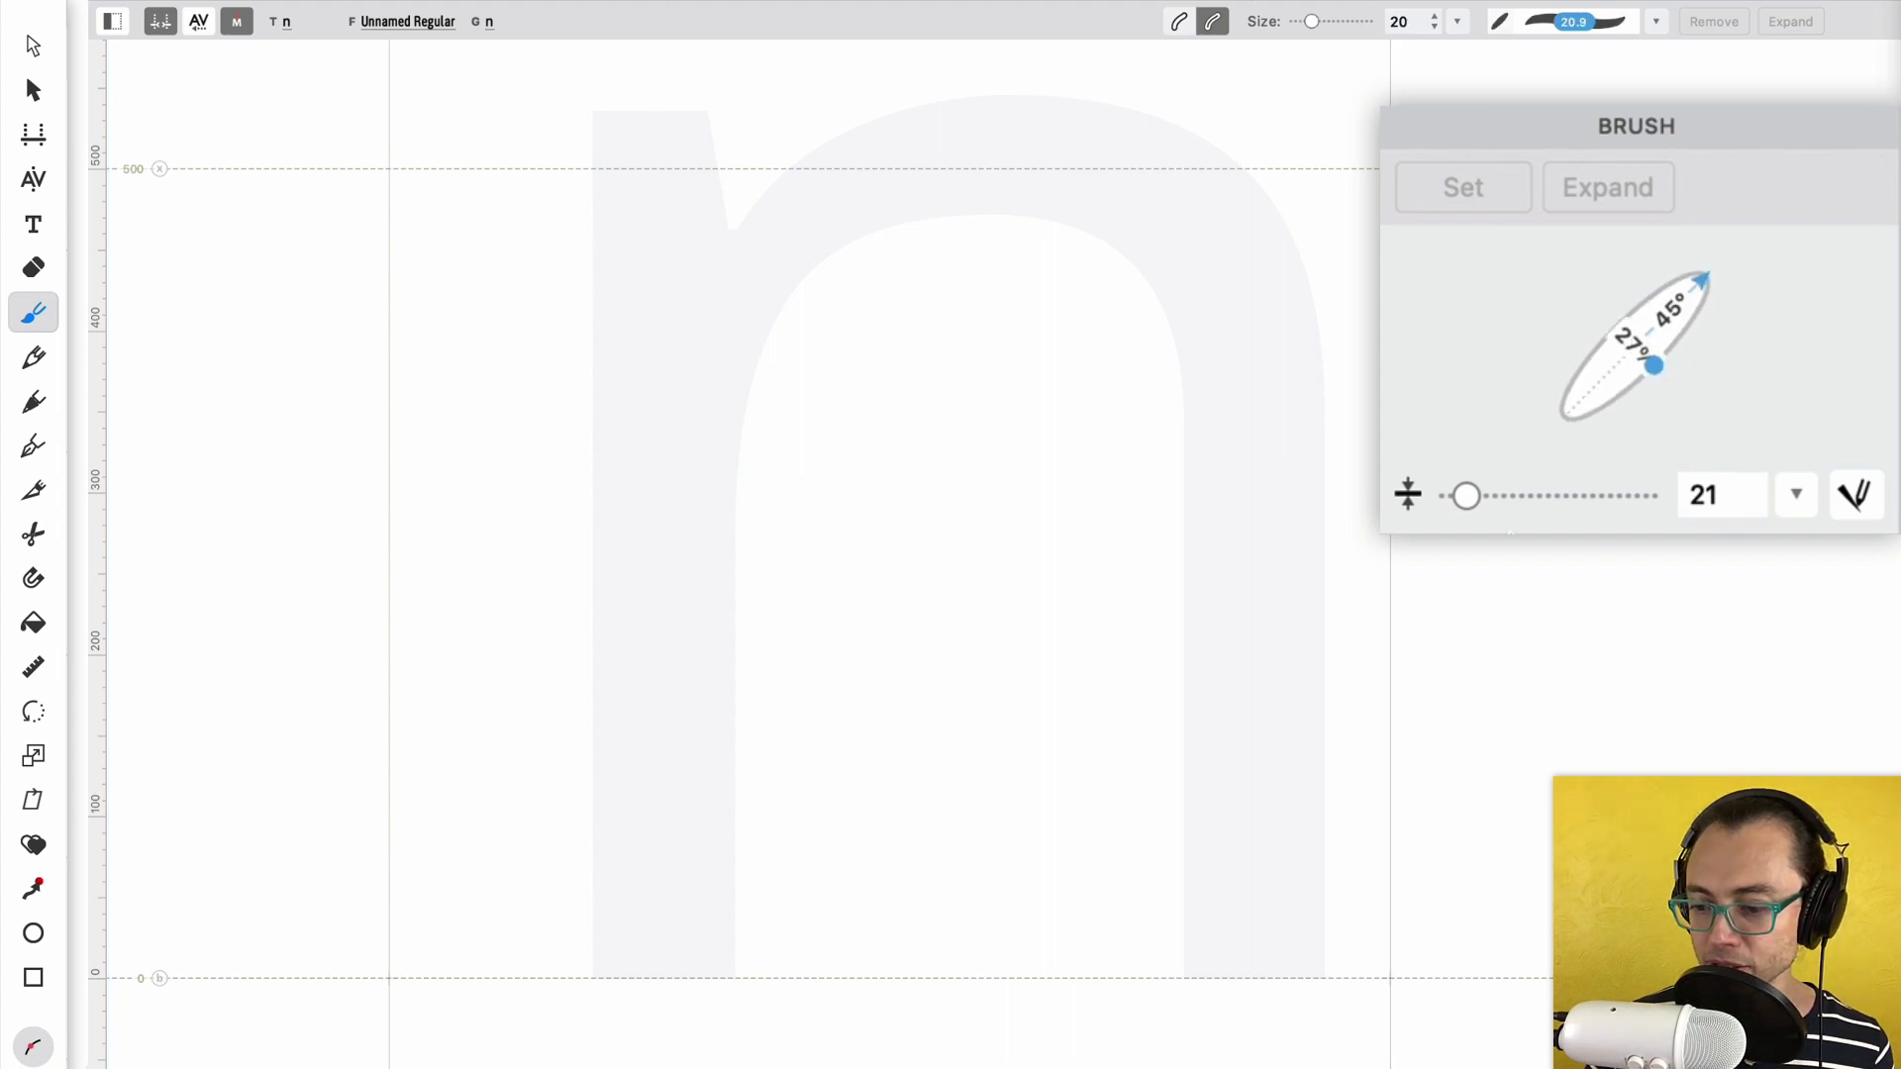
- Set the brush size to 39 and draw a slanted script n in one continuous stroke with entry and exit curves
drag(1472, 510, 1485, 507)
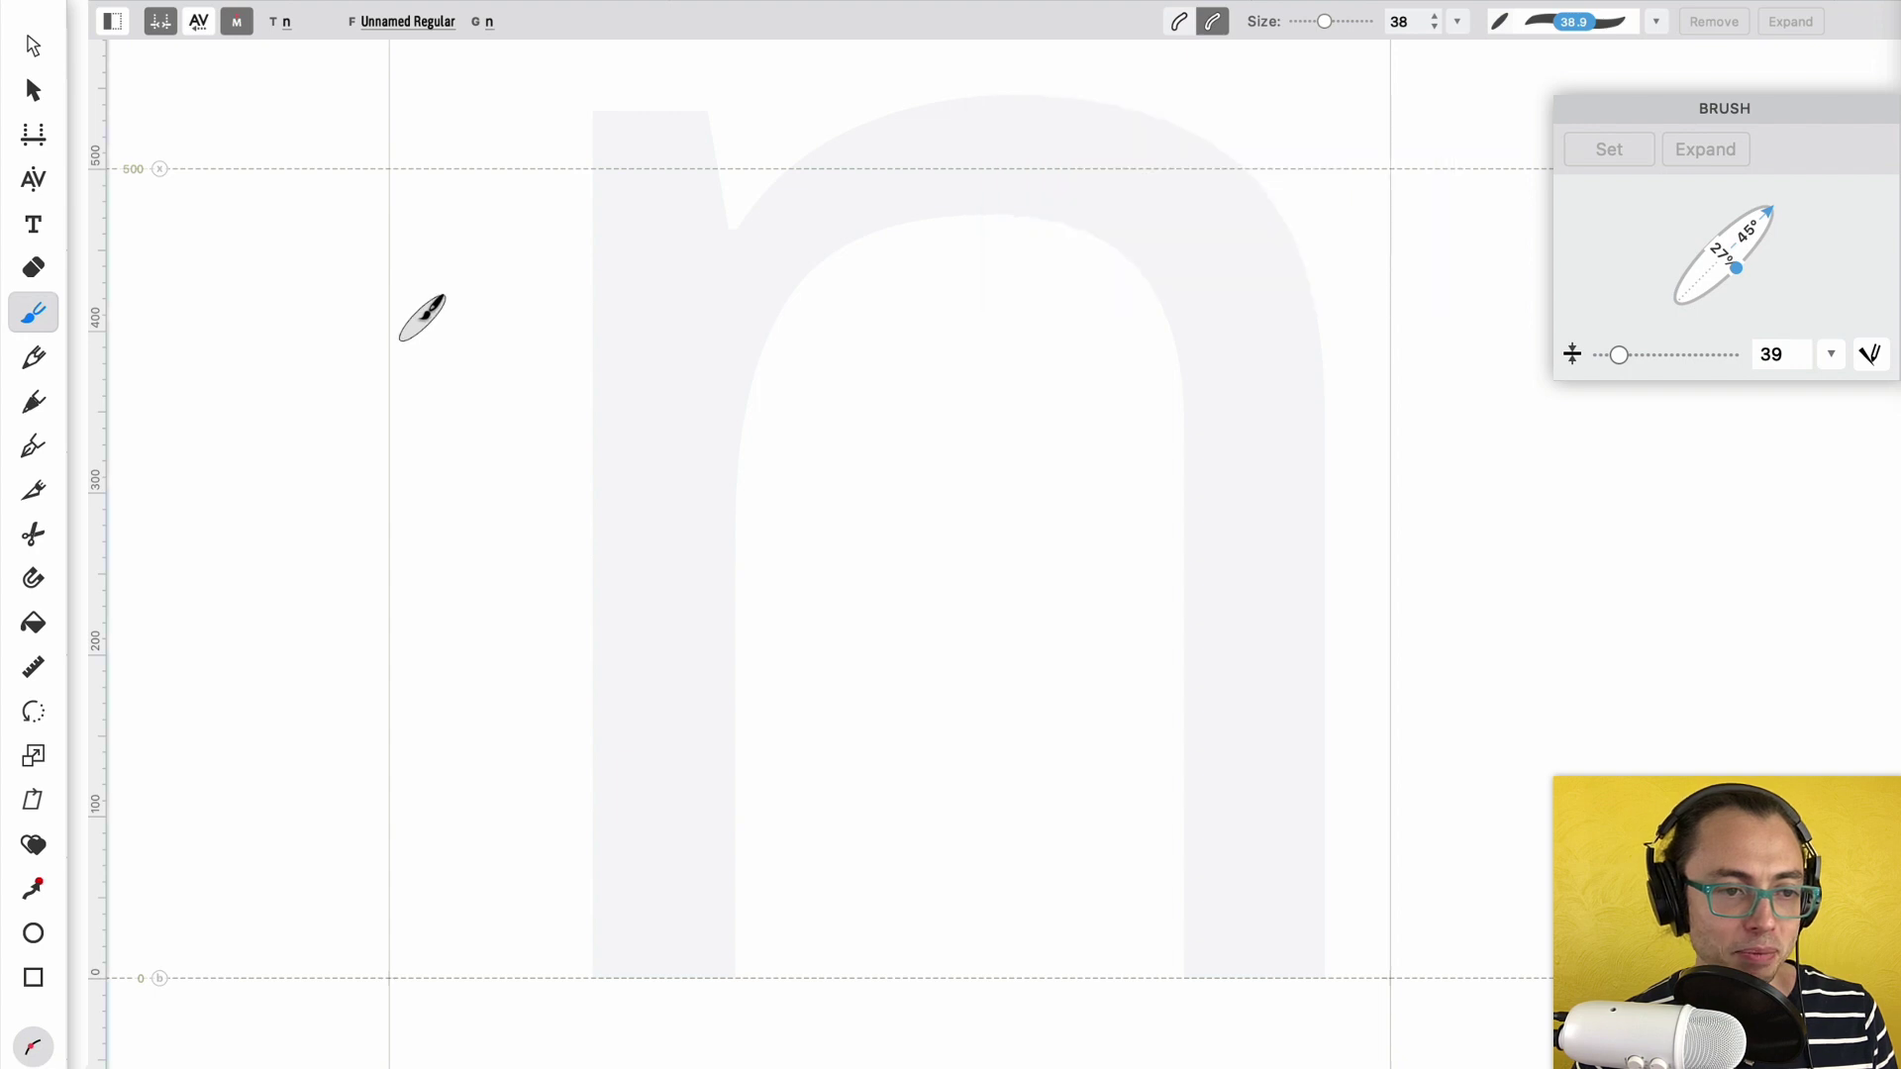
mouse_move(401, 337)
mouse_down()
mouse_move(560, 133)
mouse_move(632, 329)
mouse_move(467, 807)
mouse_move(421, 1005)
mouse_move(859, 261)
mouse_move(1089, 196)
mouse_move(895, 734)
mouse_move(861, 989)
mouse_move(1085, 757)
mouse_up()
key(a)
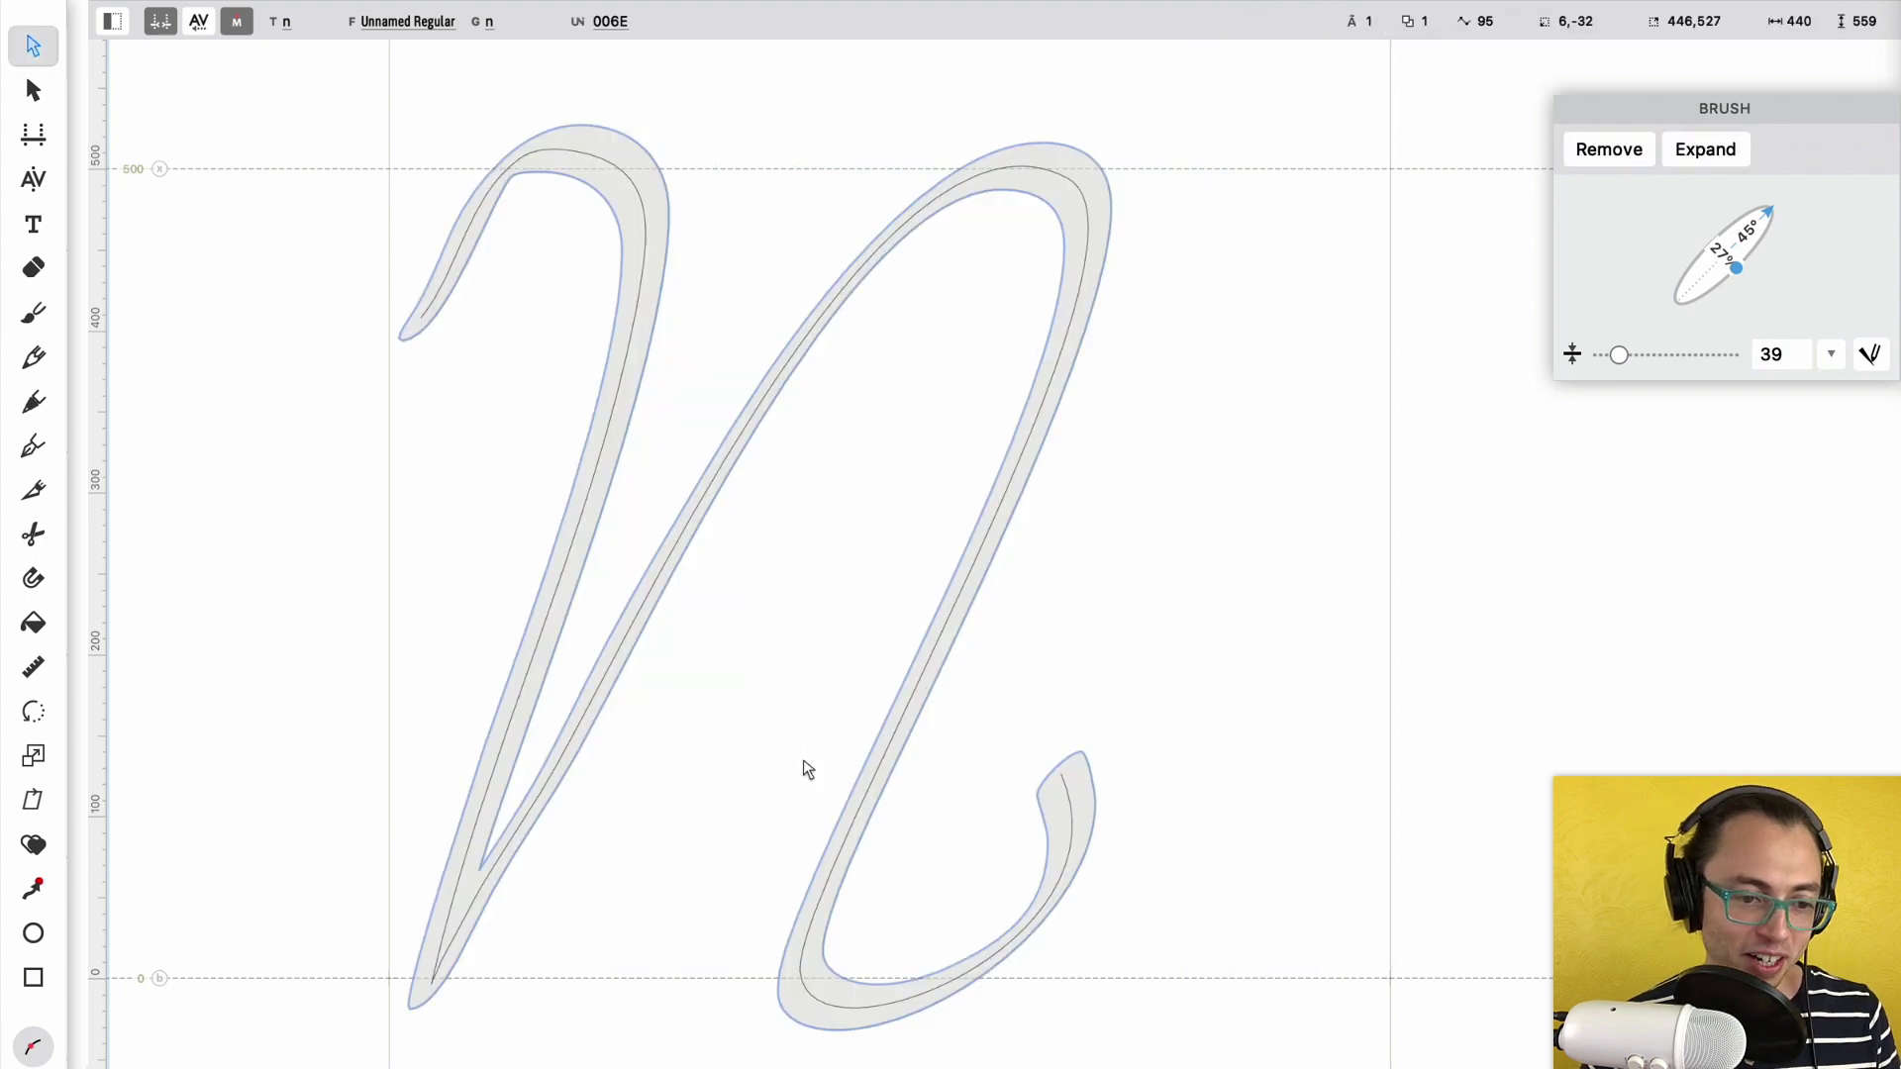
- Select the entire skeleton of the n stroke and add nodes at its extremes
click(934, 656)
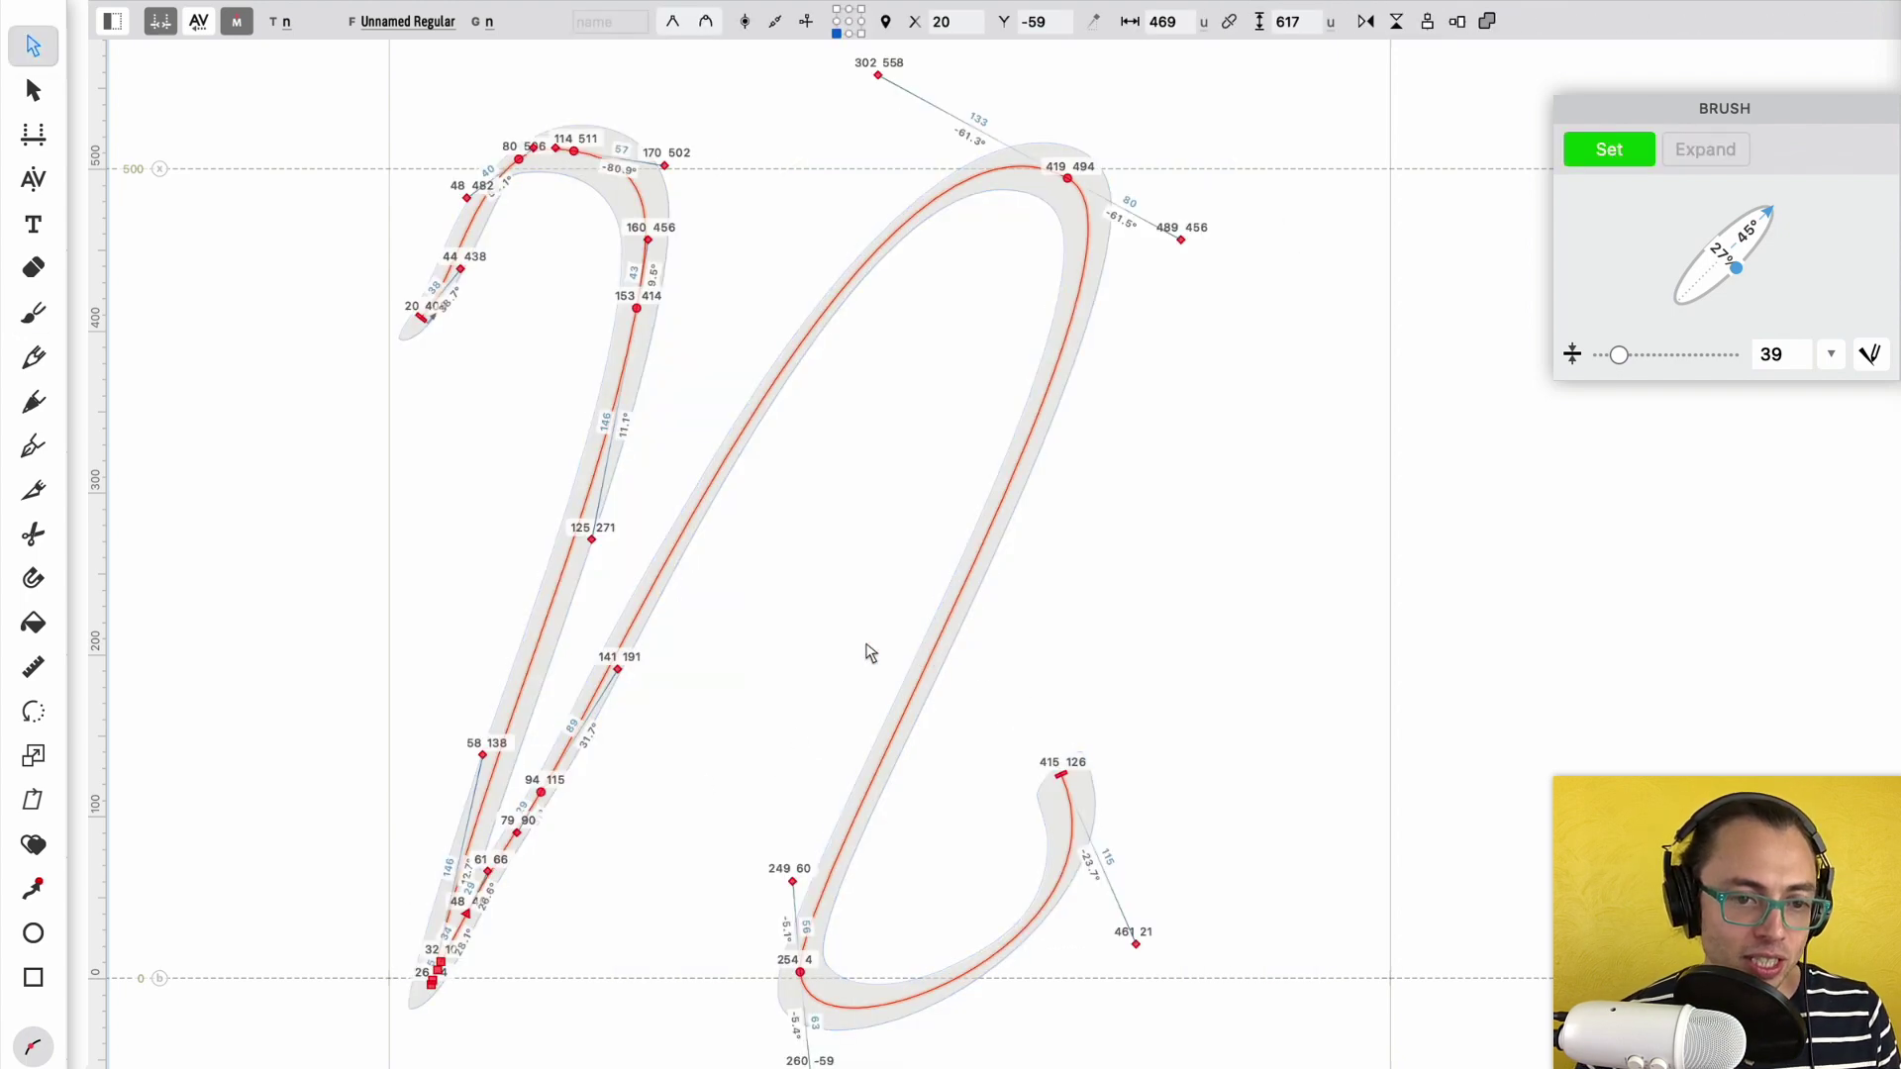
click(797, 773)
click(909, 711)
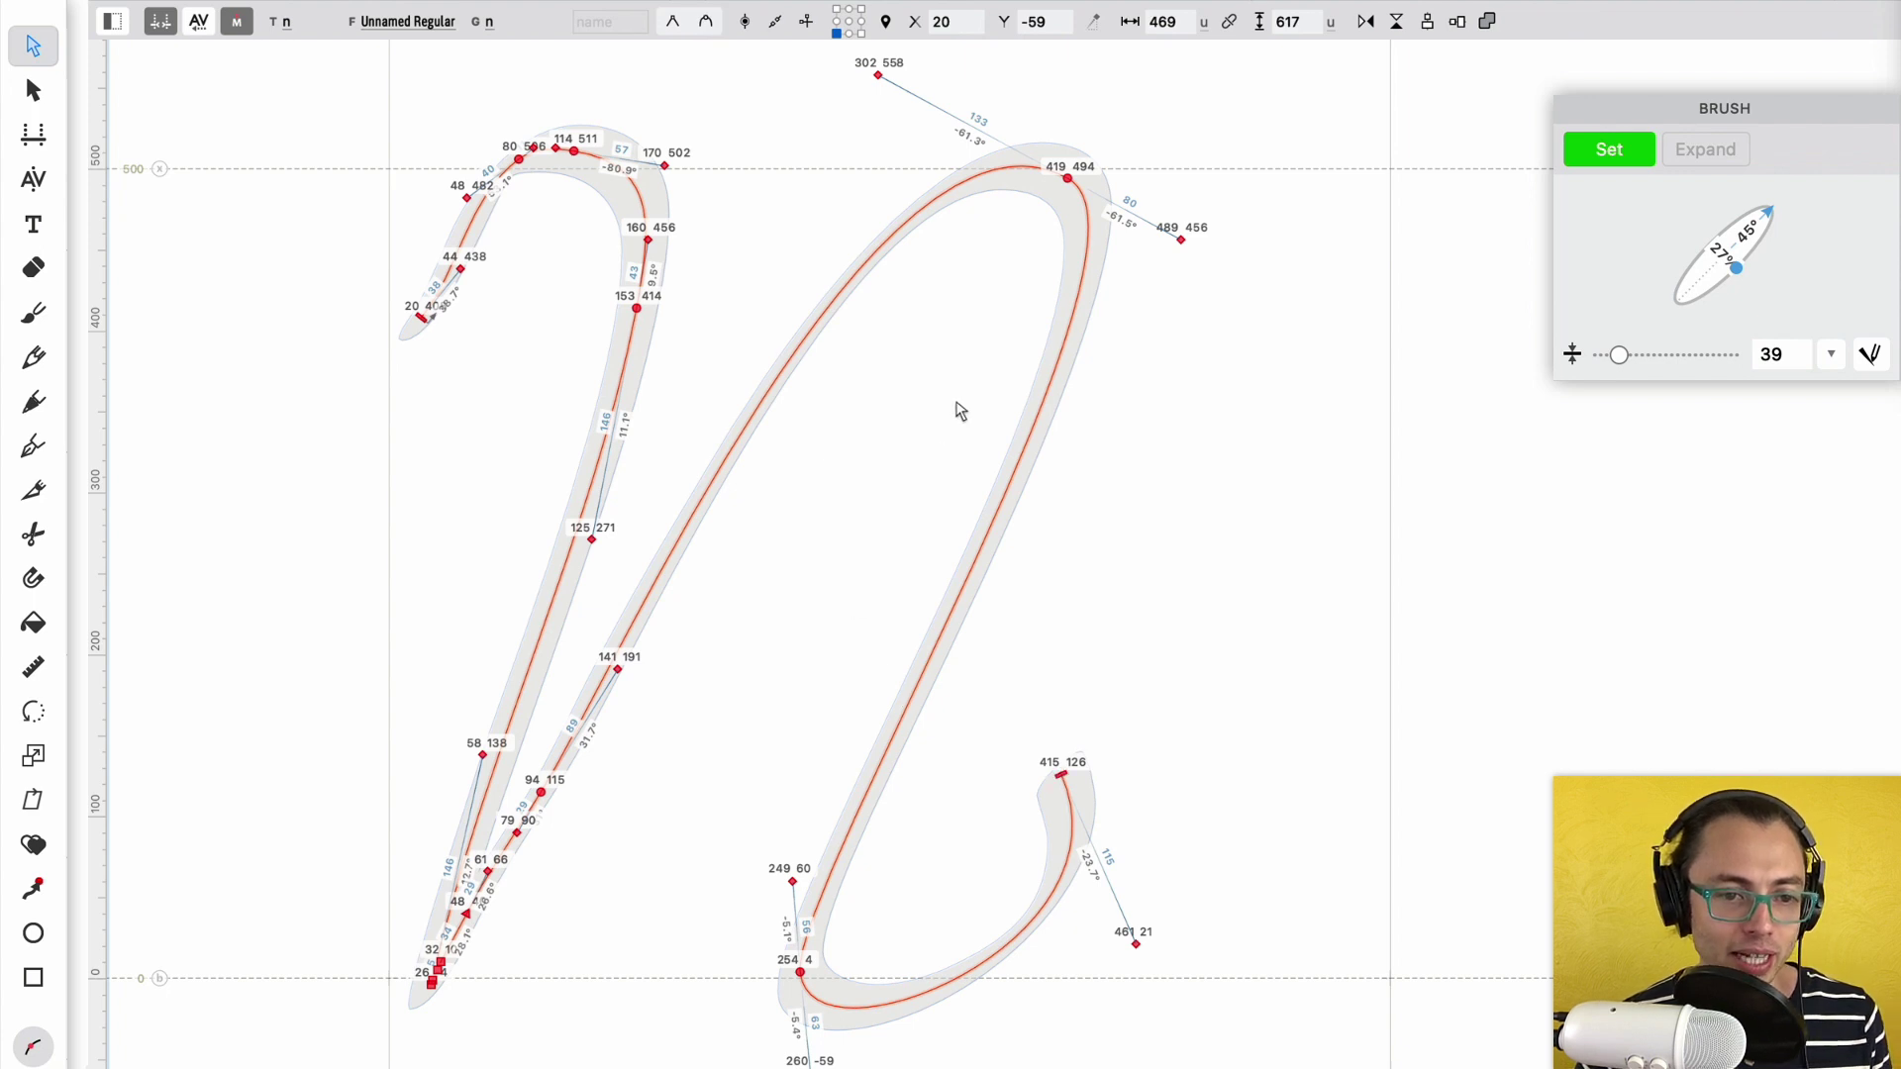
click(1129, 354)
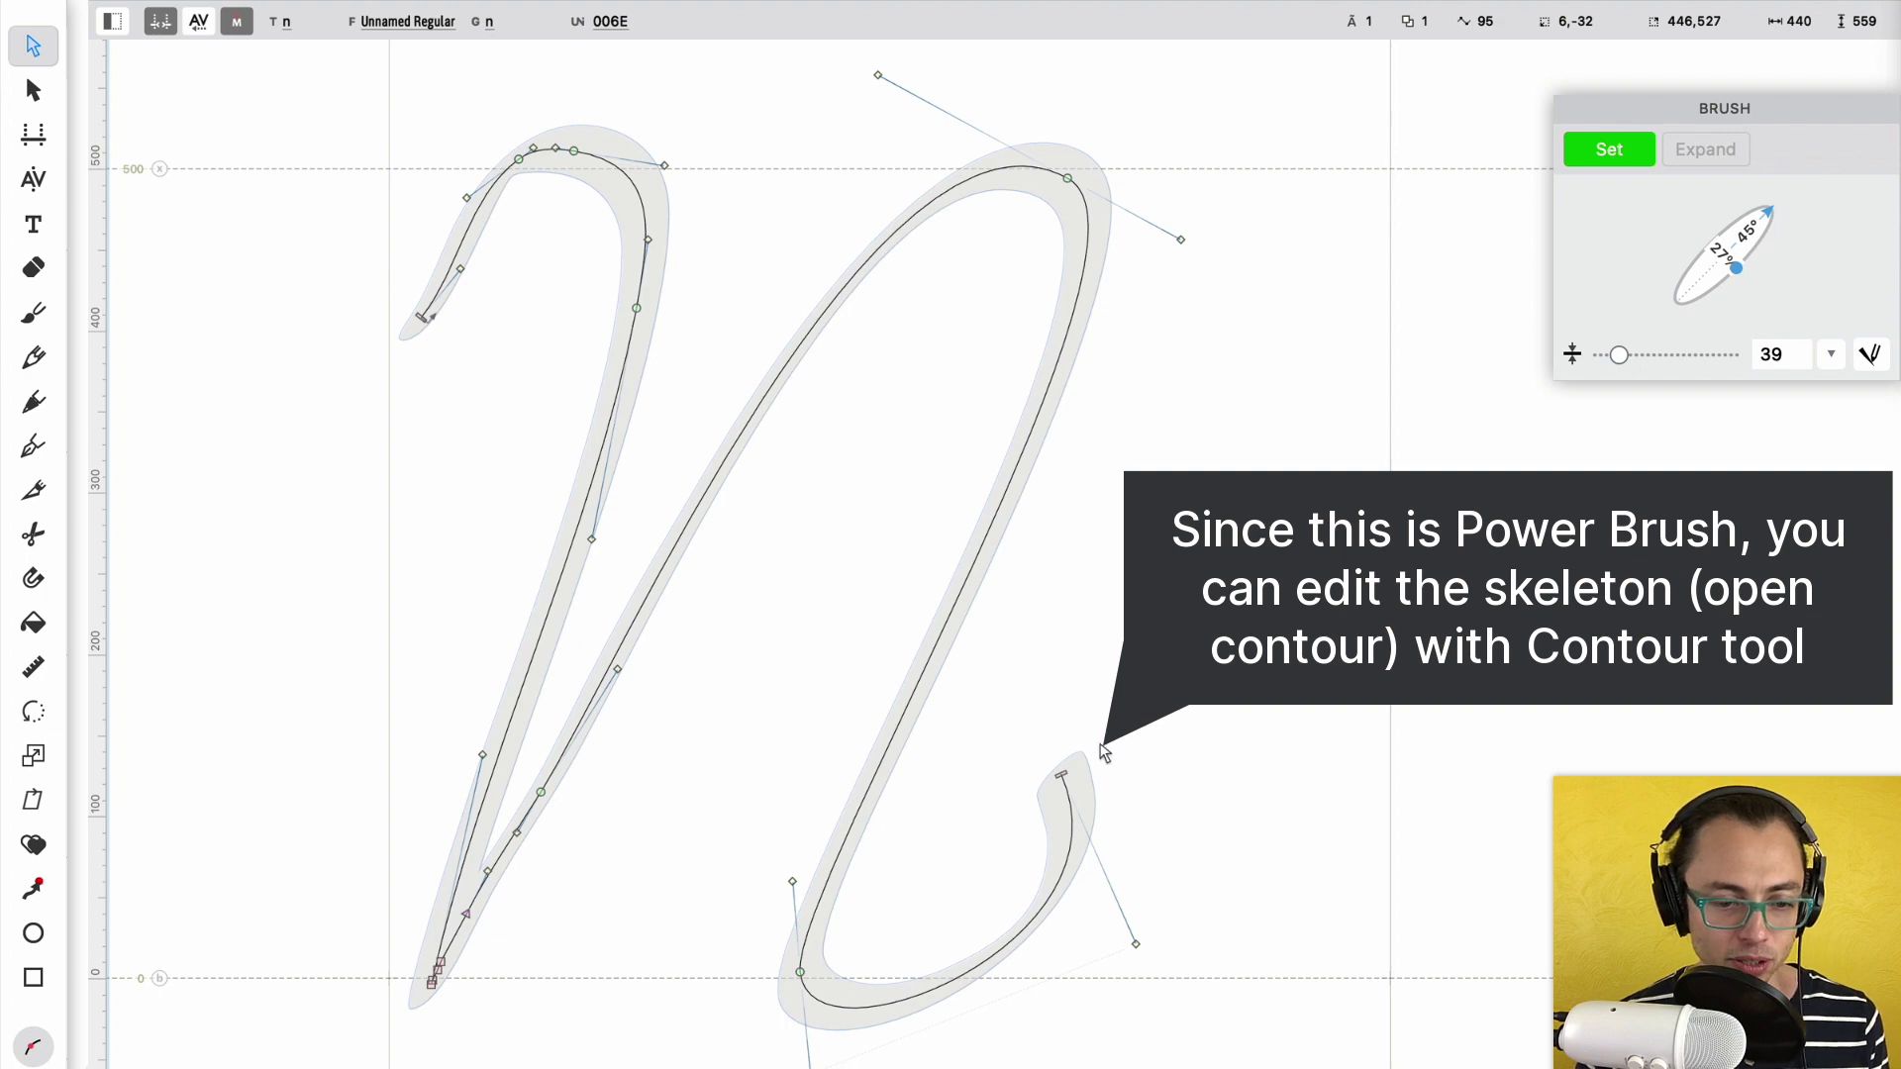
double_click(1027, 171)
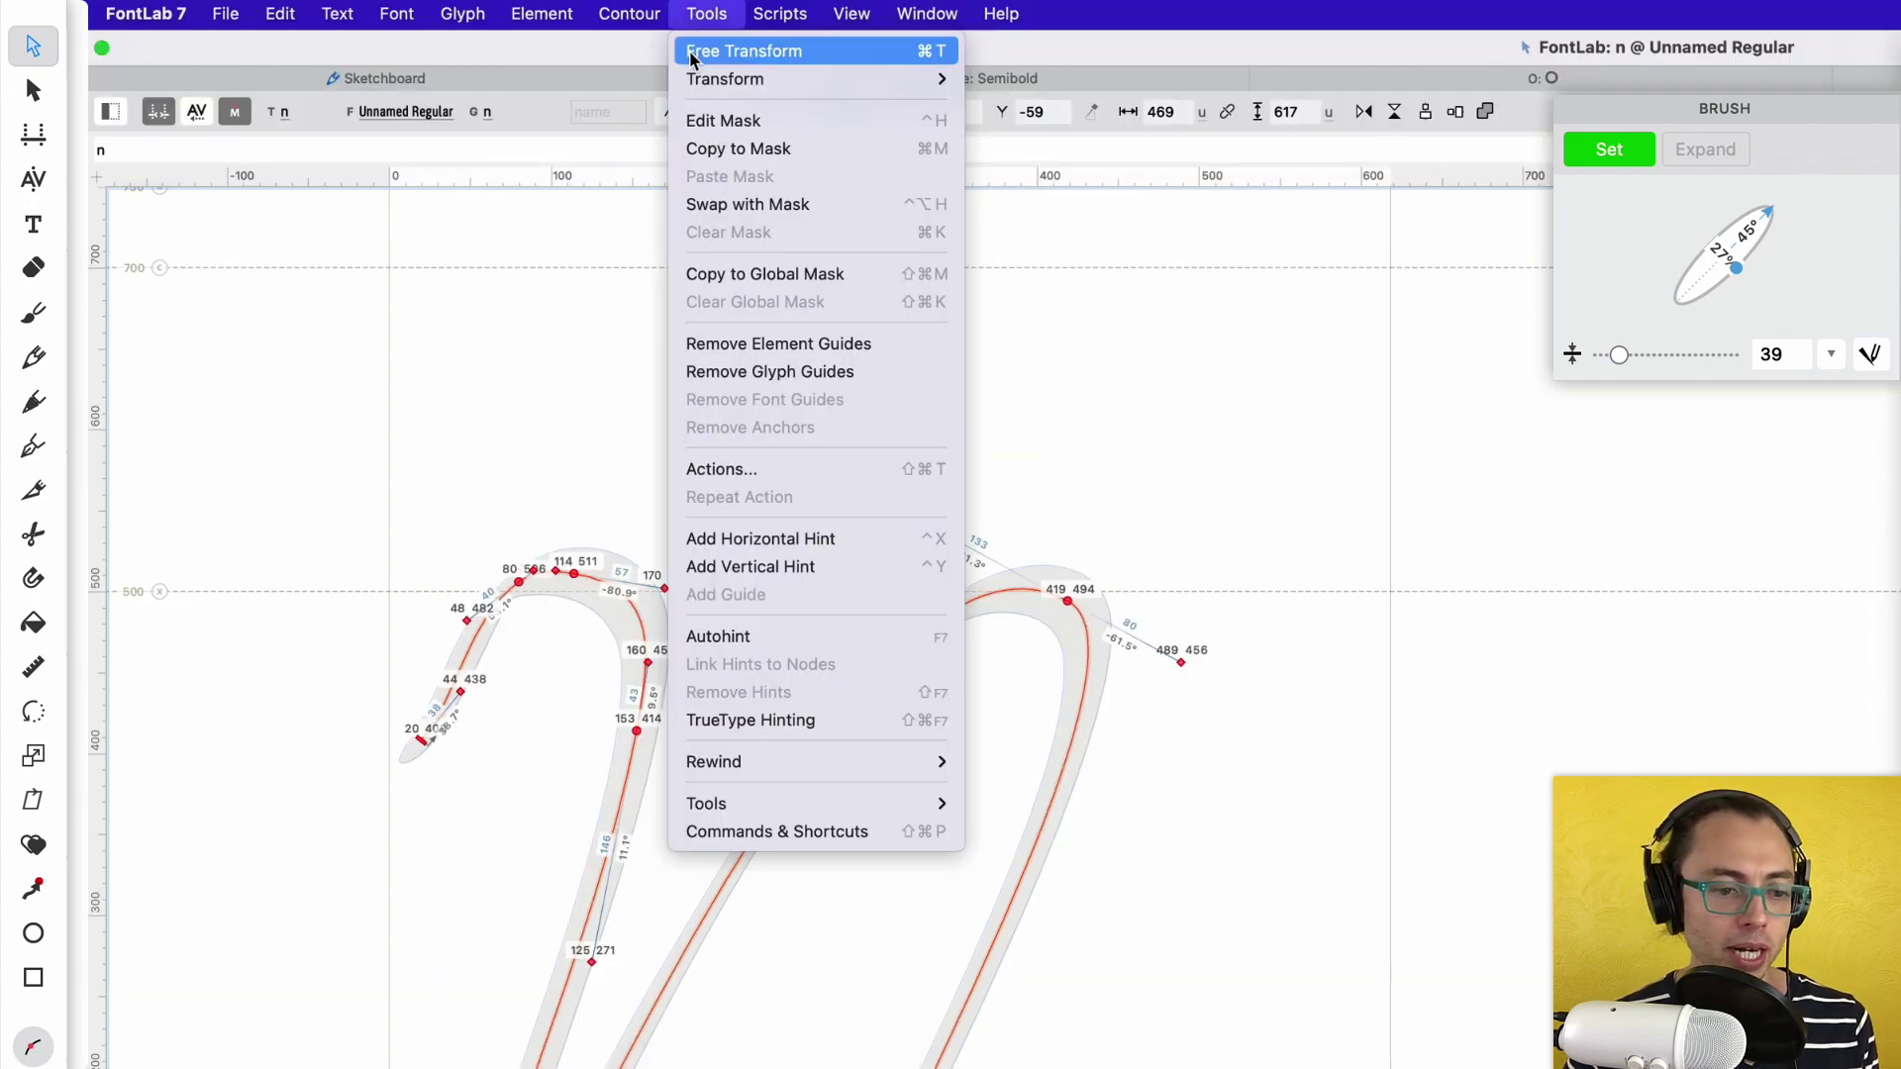
mouse_move(630, 13)
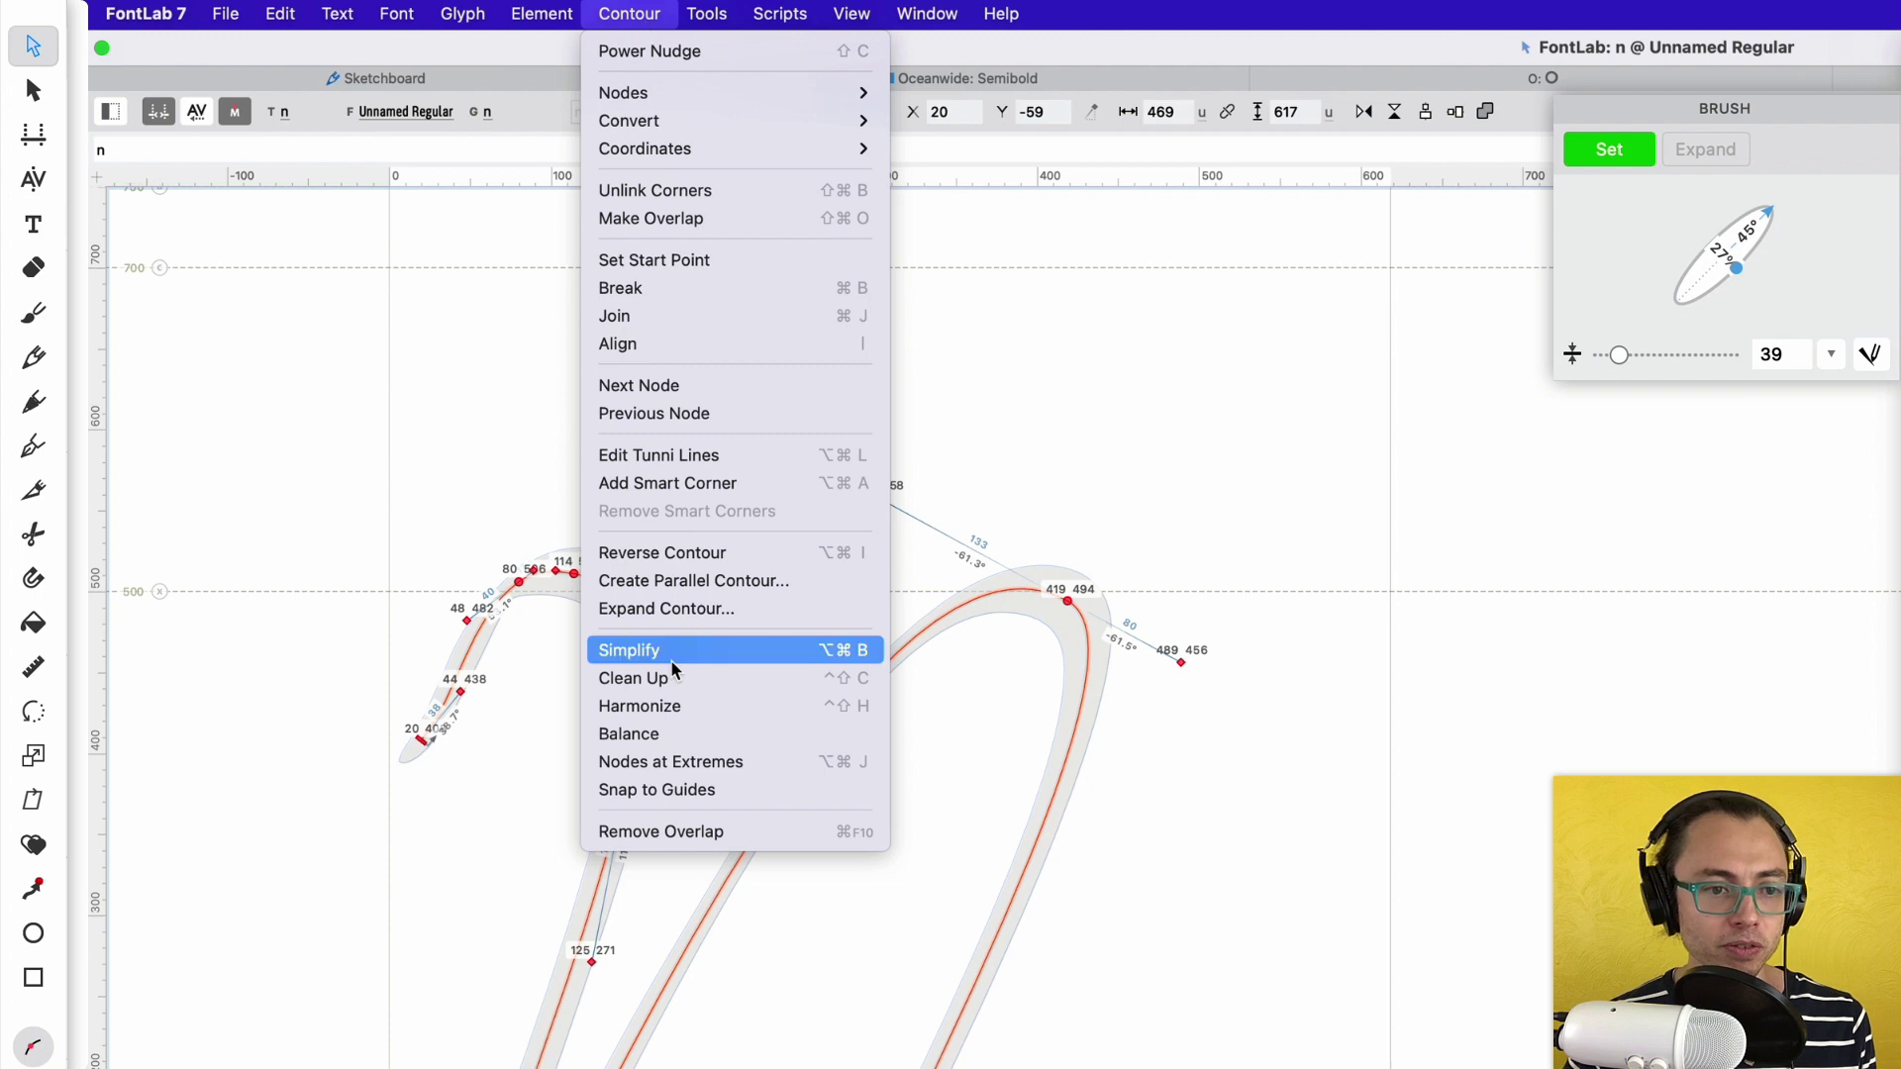
click(651, 764)
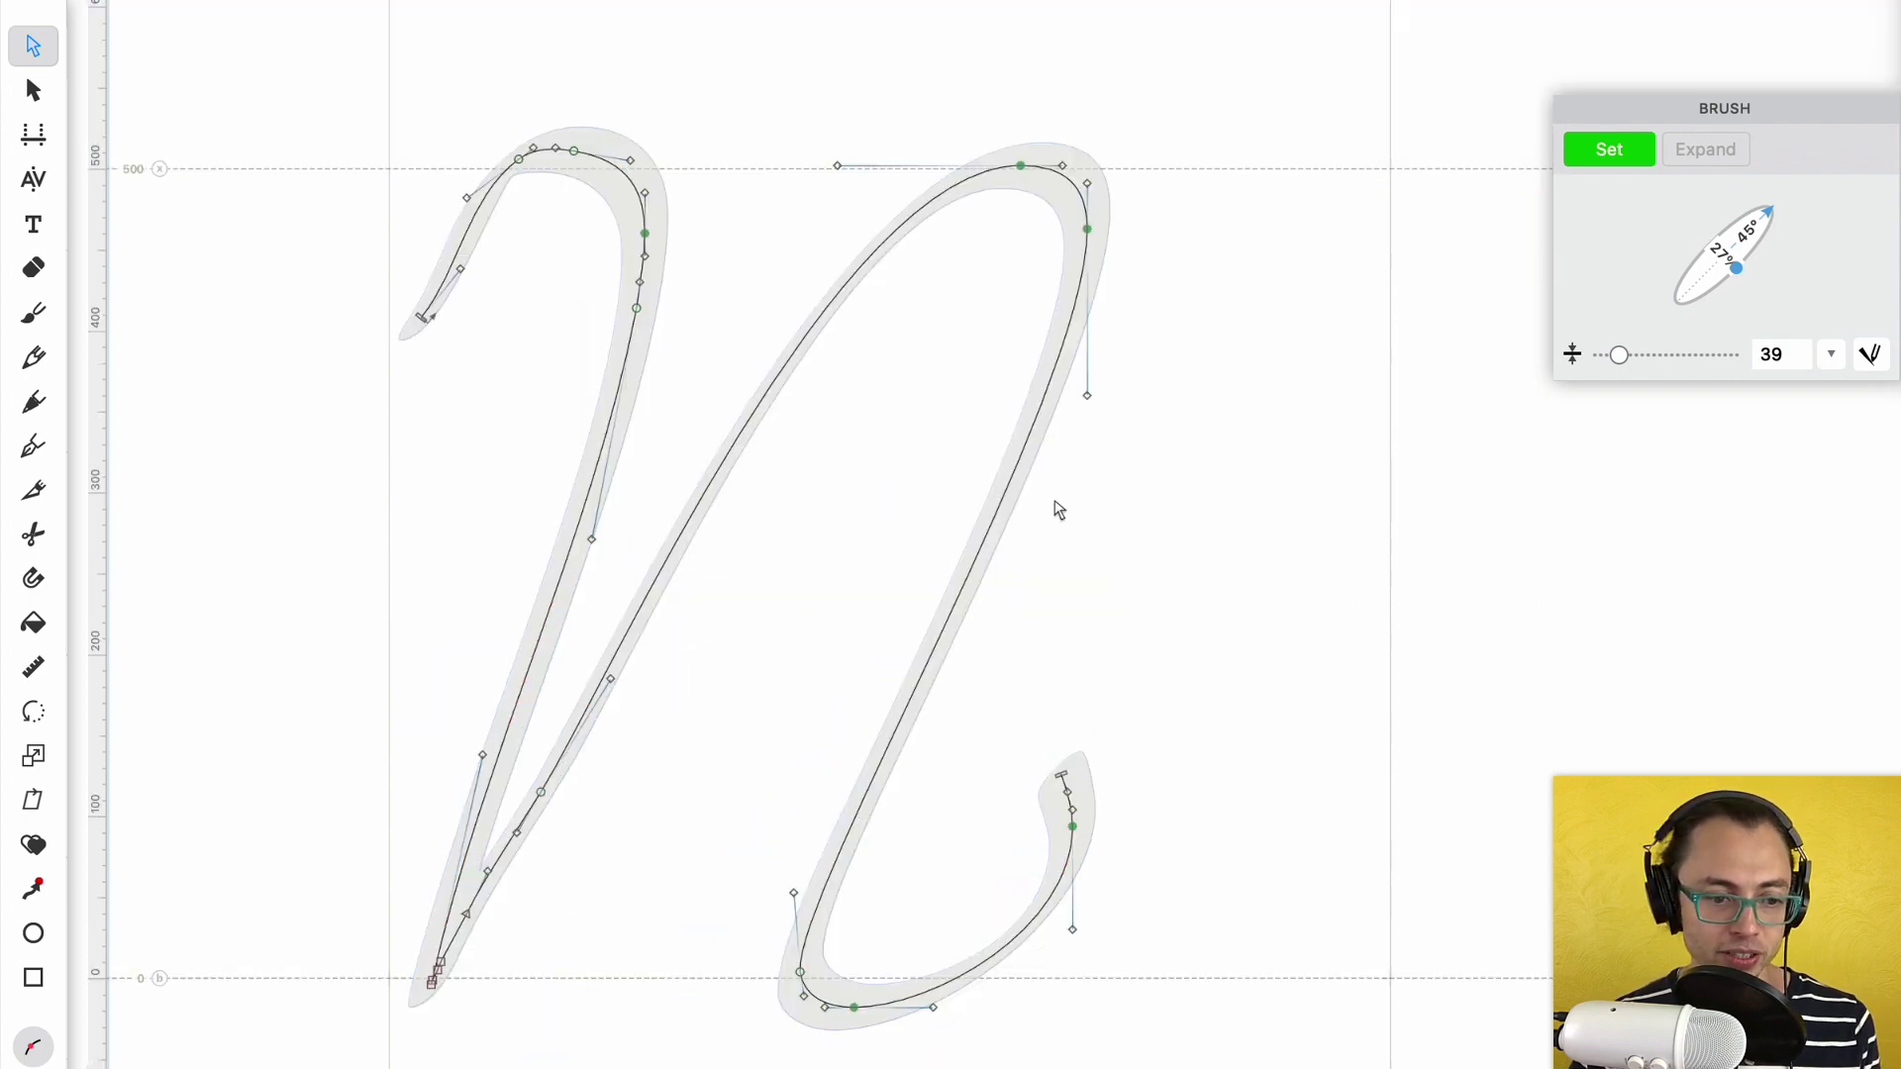
- Select the whole n skeleton and simplify it to remove superfluous nodes
key(super+a)
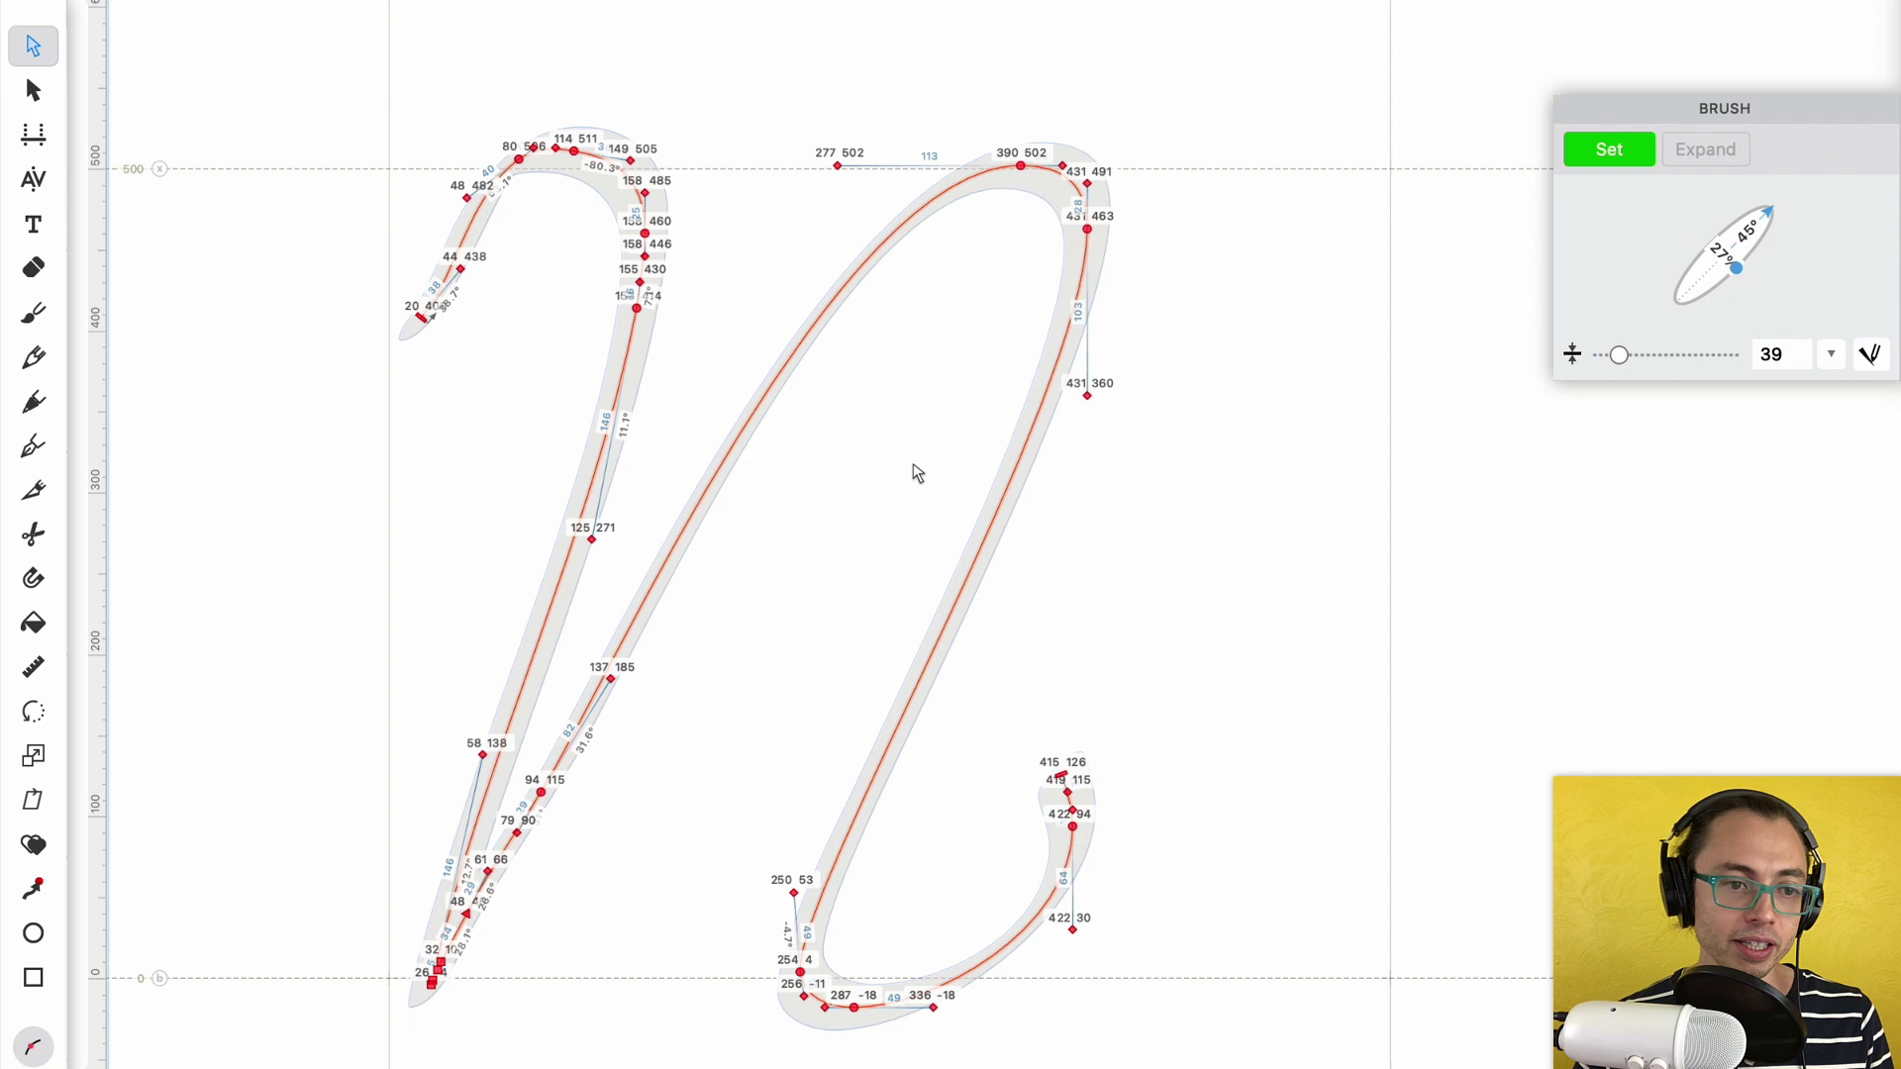
click(629, 12)
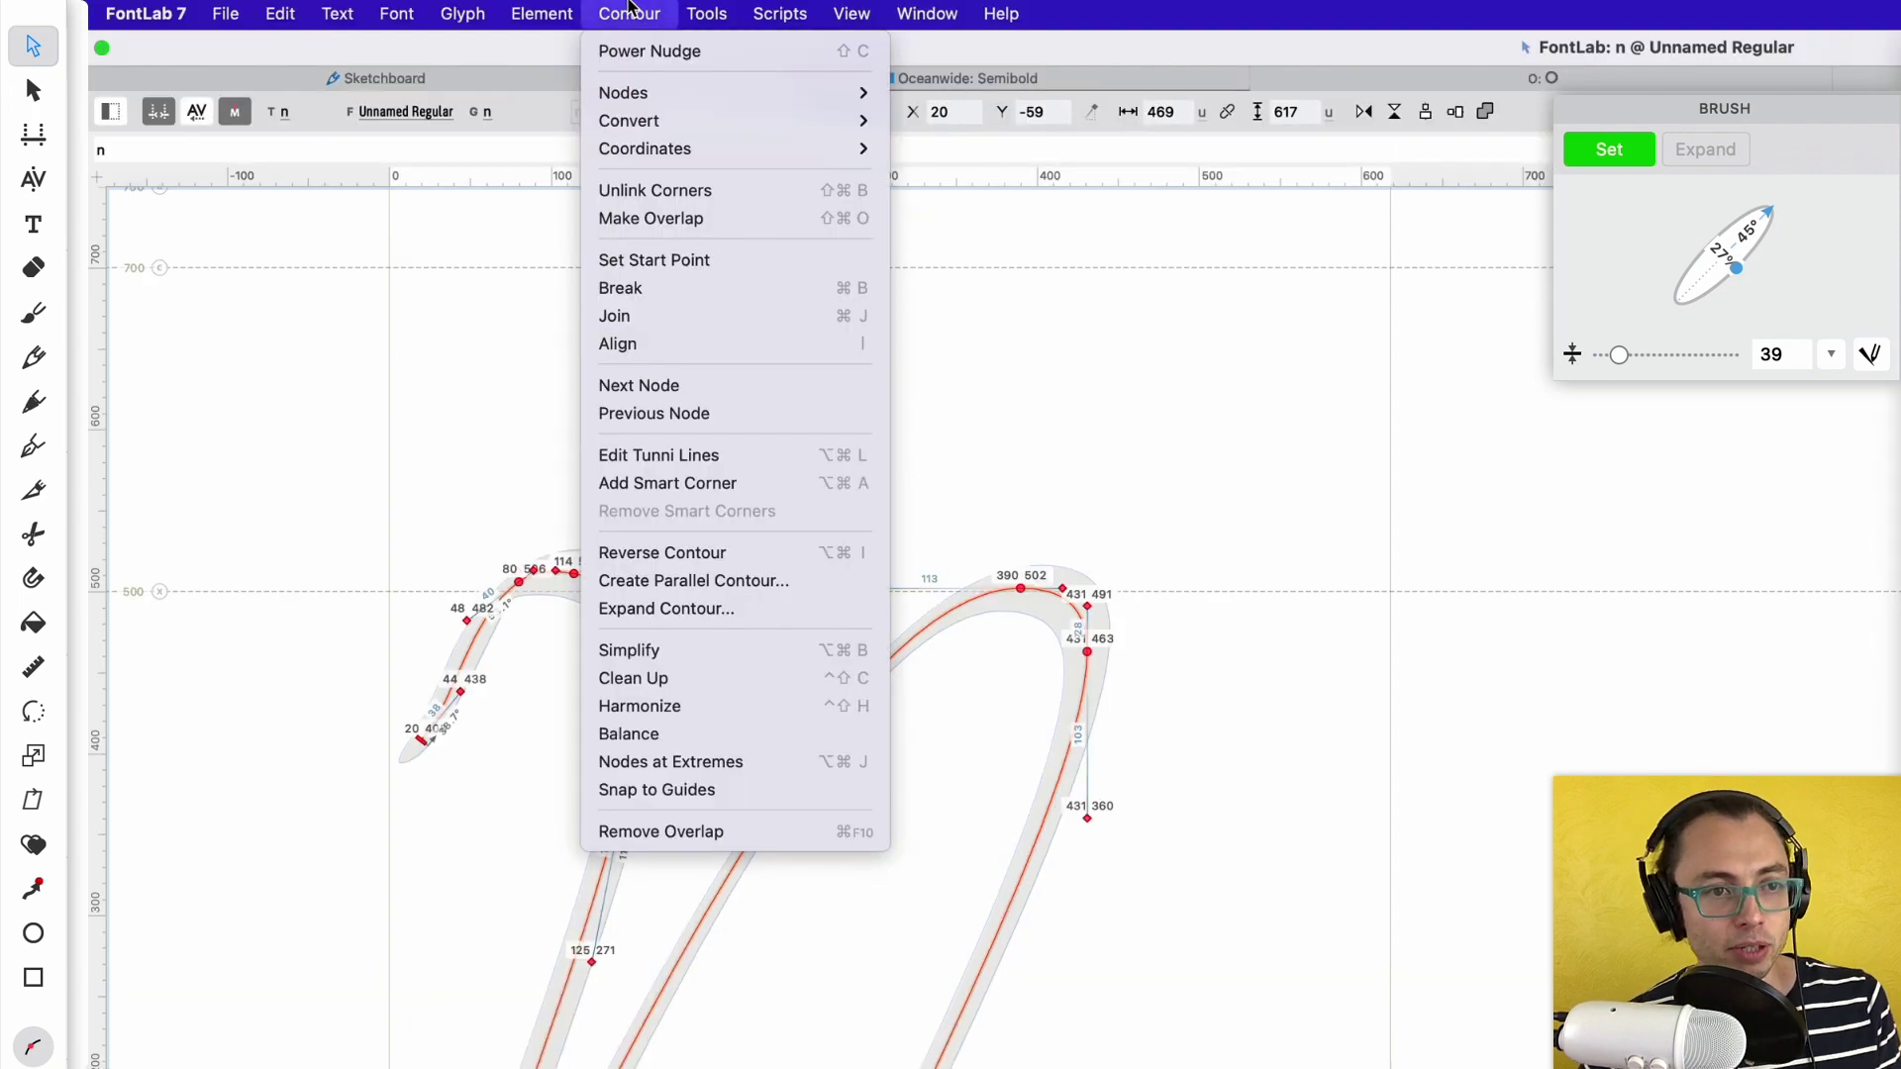
click(705, 649)
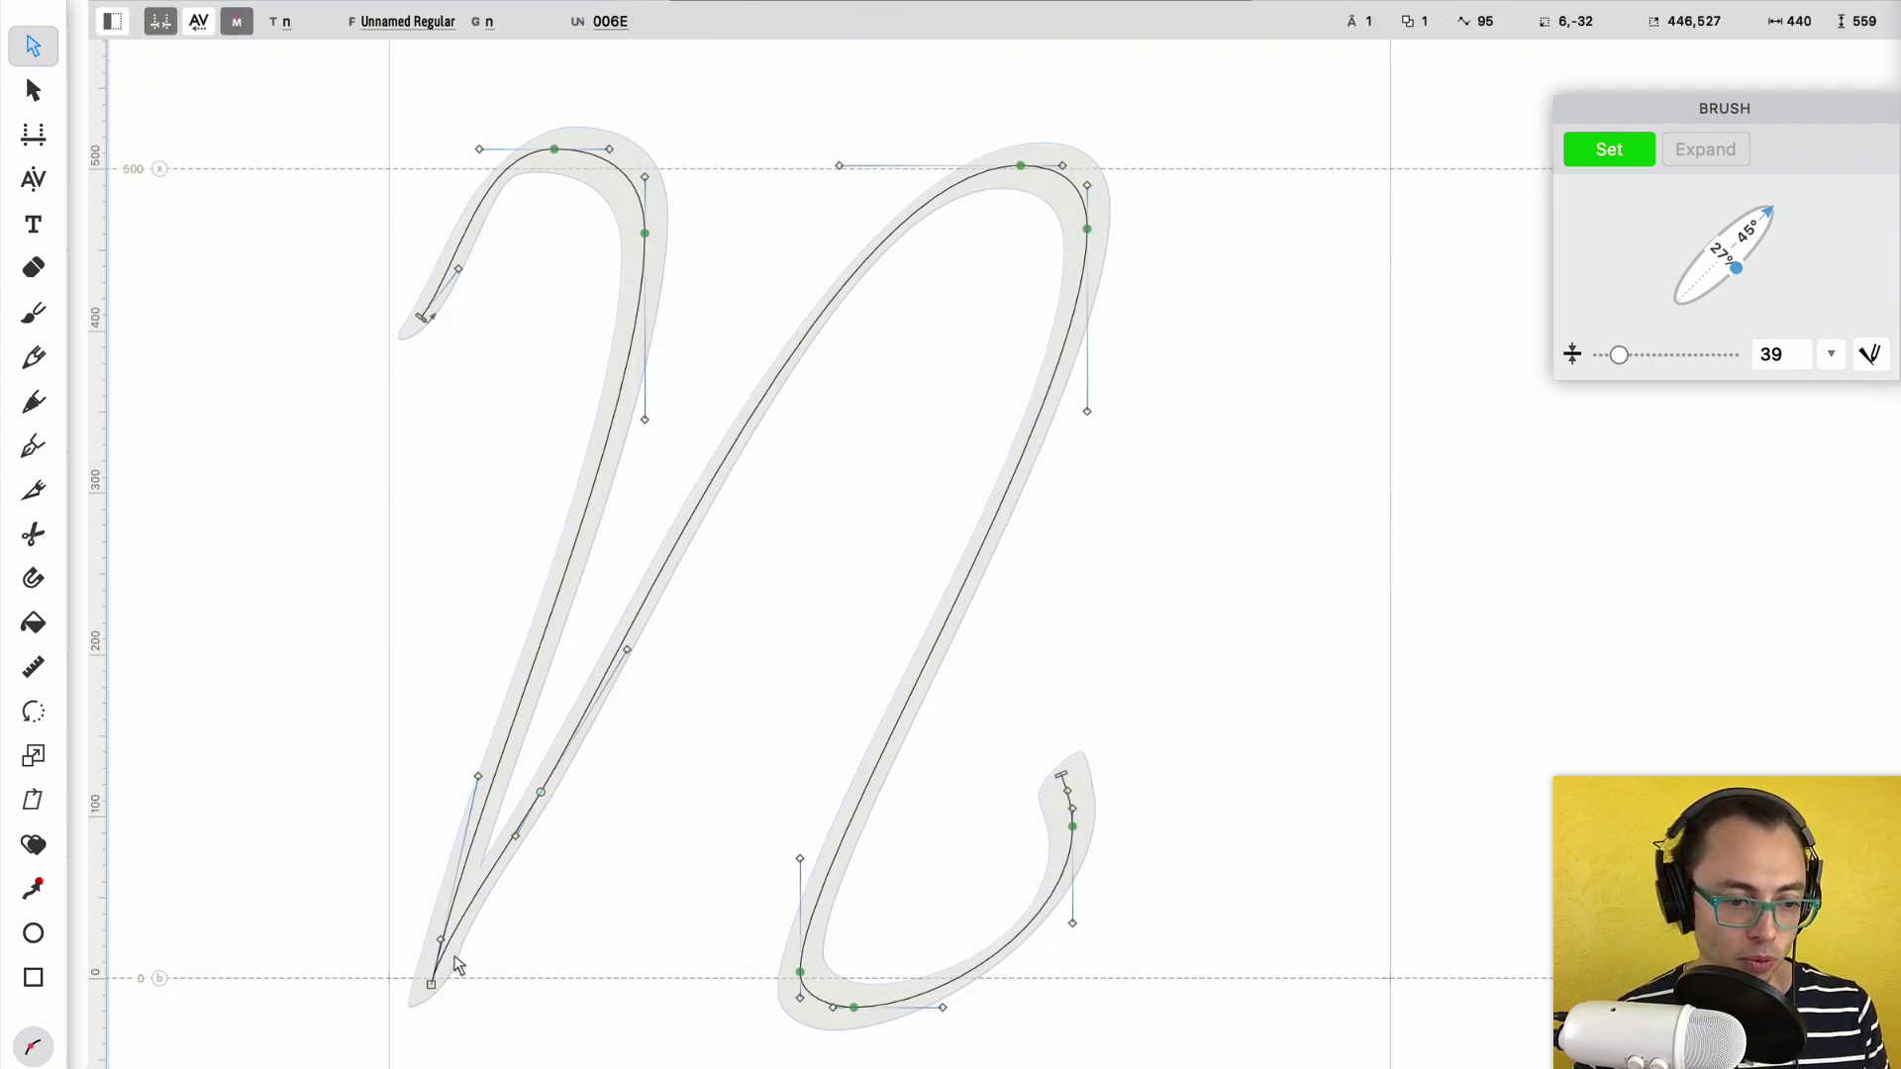
- Remove the extra smooth node low on the n's upstroke and adjust the entry stroke's first handle to 35, 452
drag(441, 938, 466, 904)
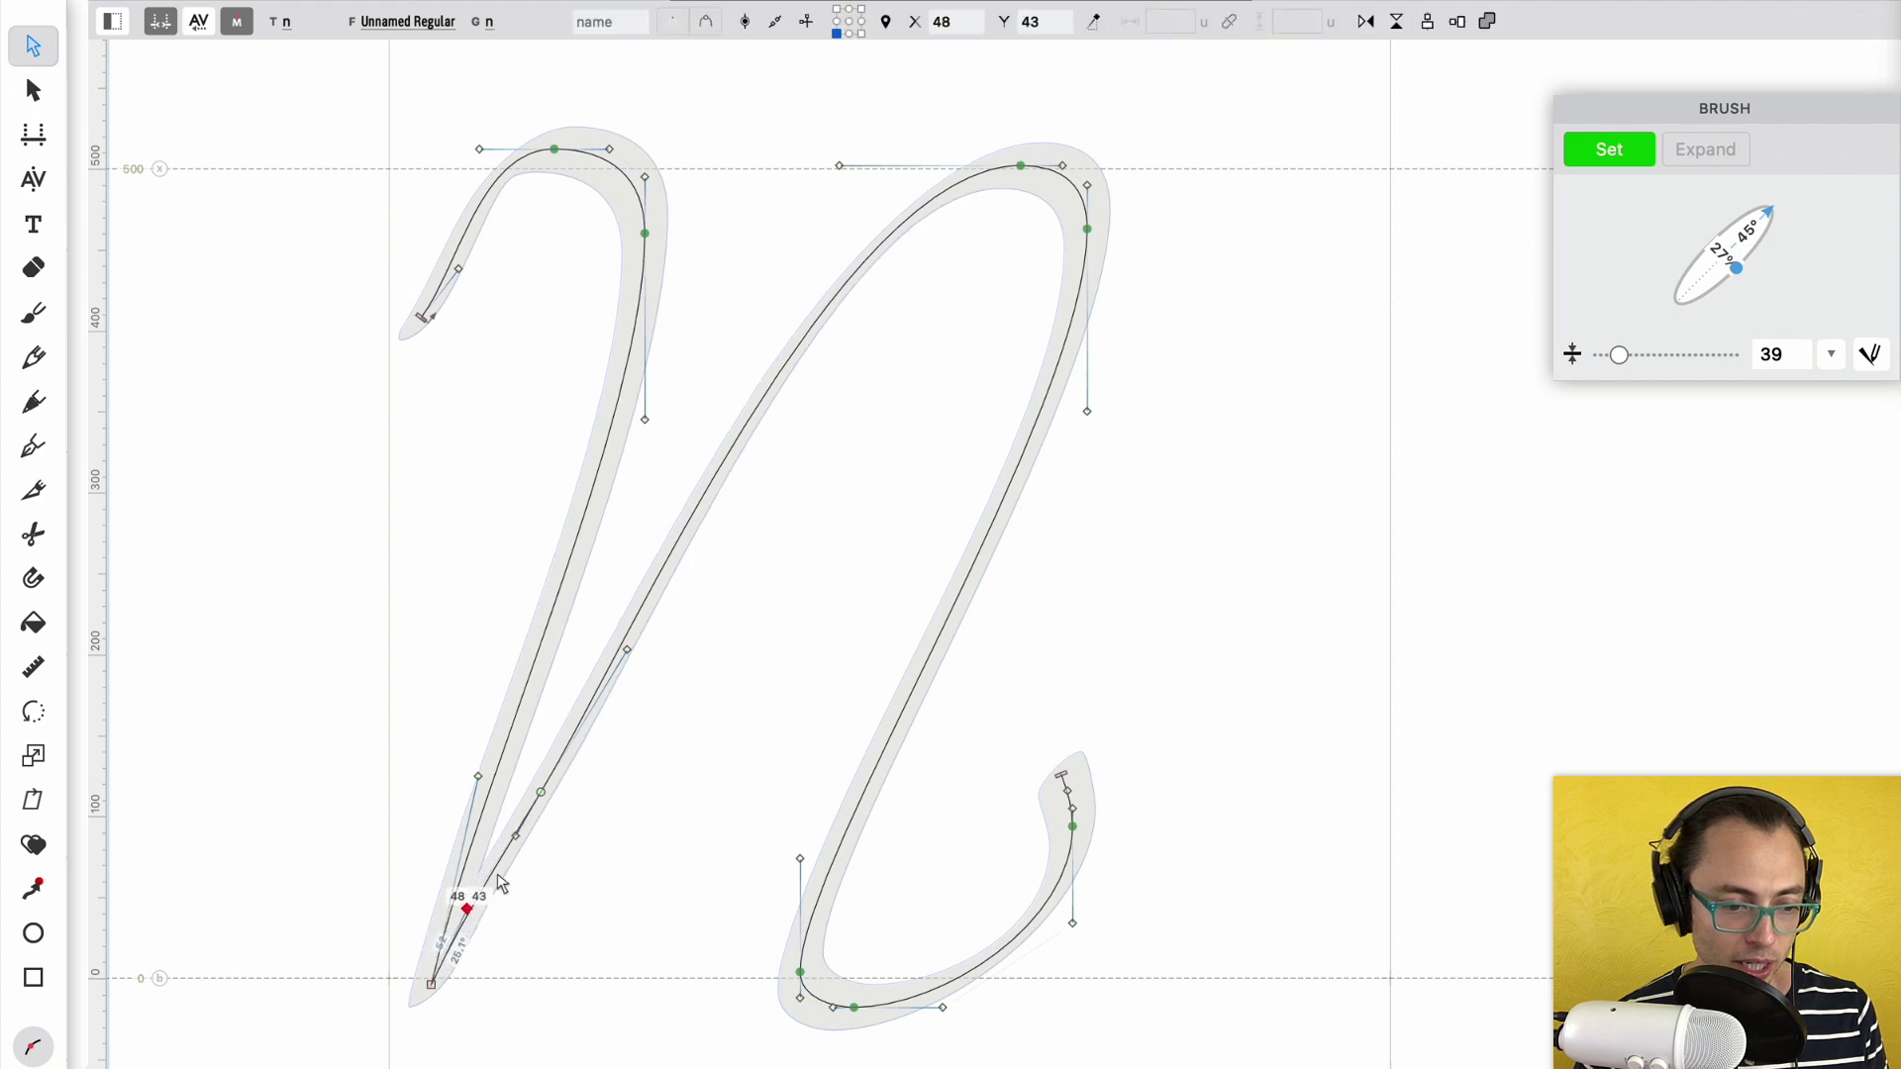
click(541, 792)
key(Delete)
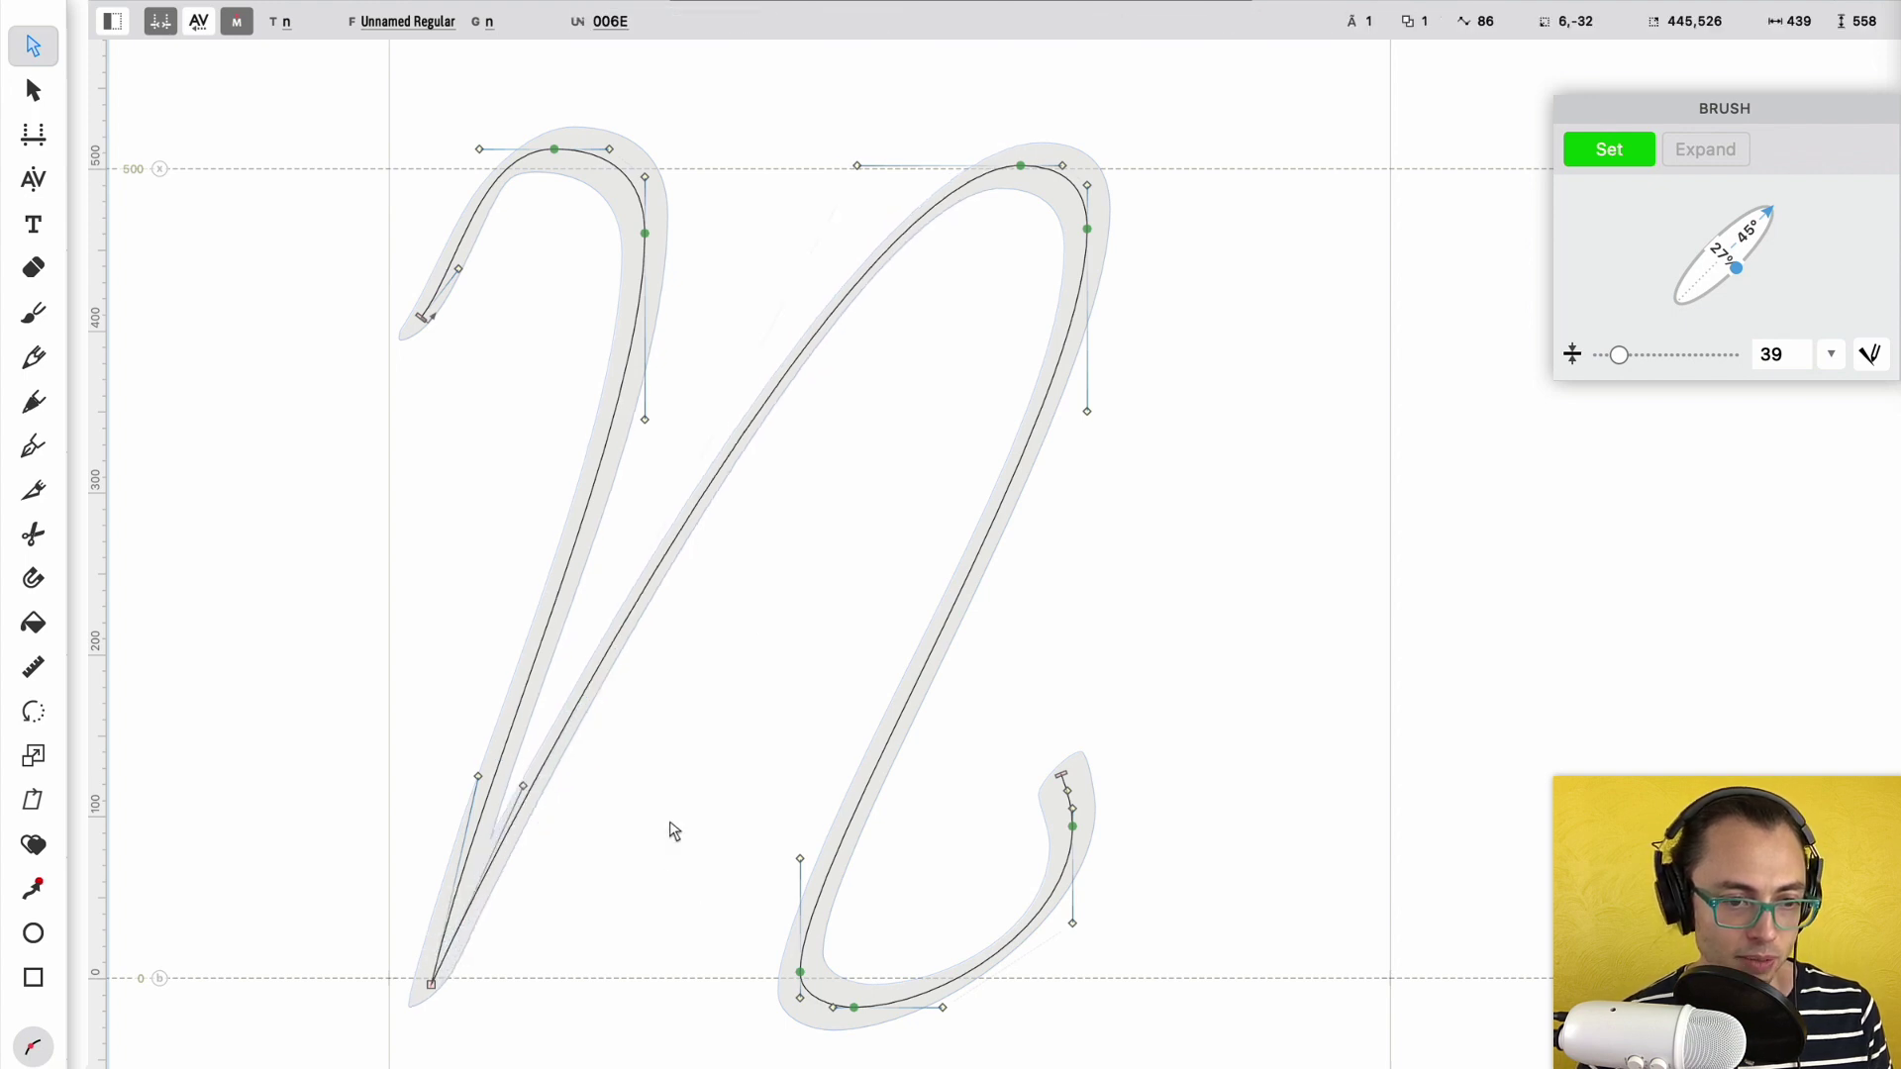
drag(458, 268, 448, 250)
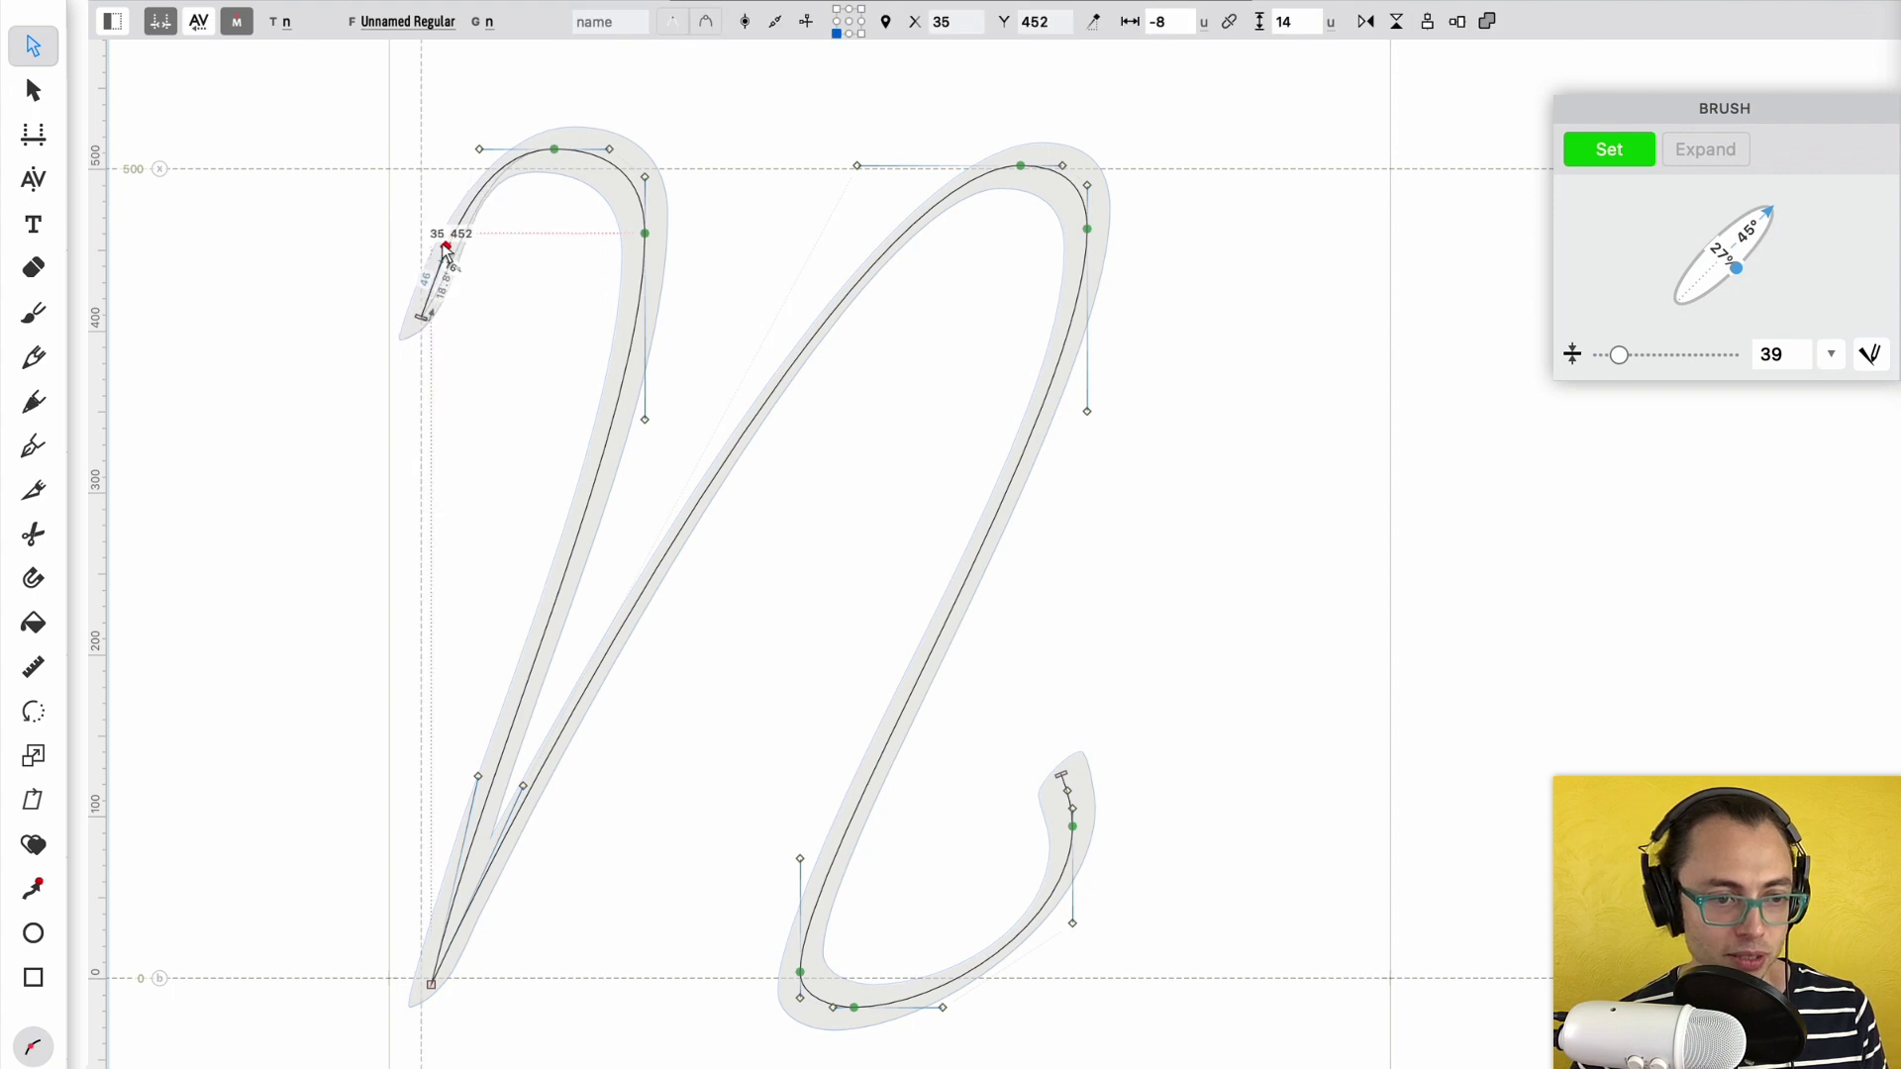
click(542, 86)
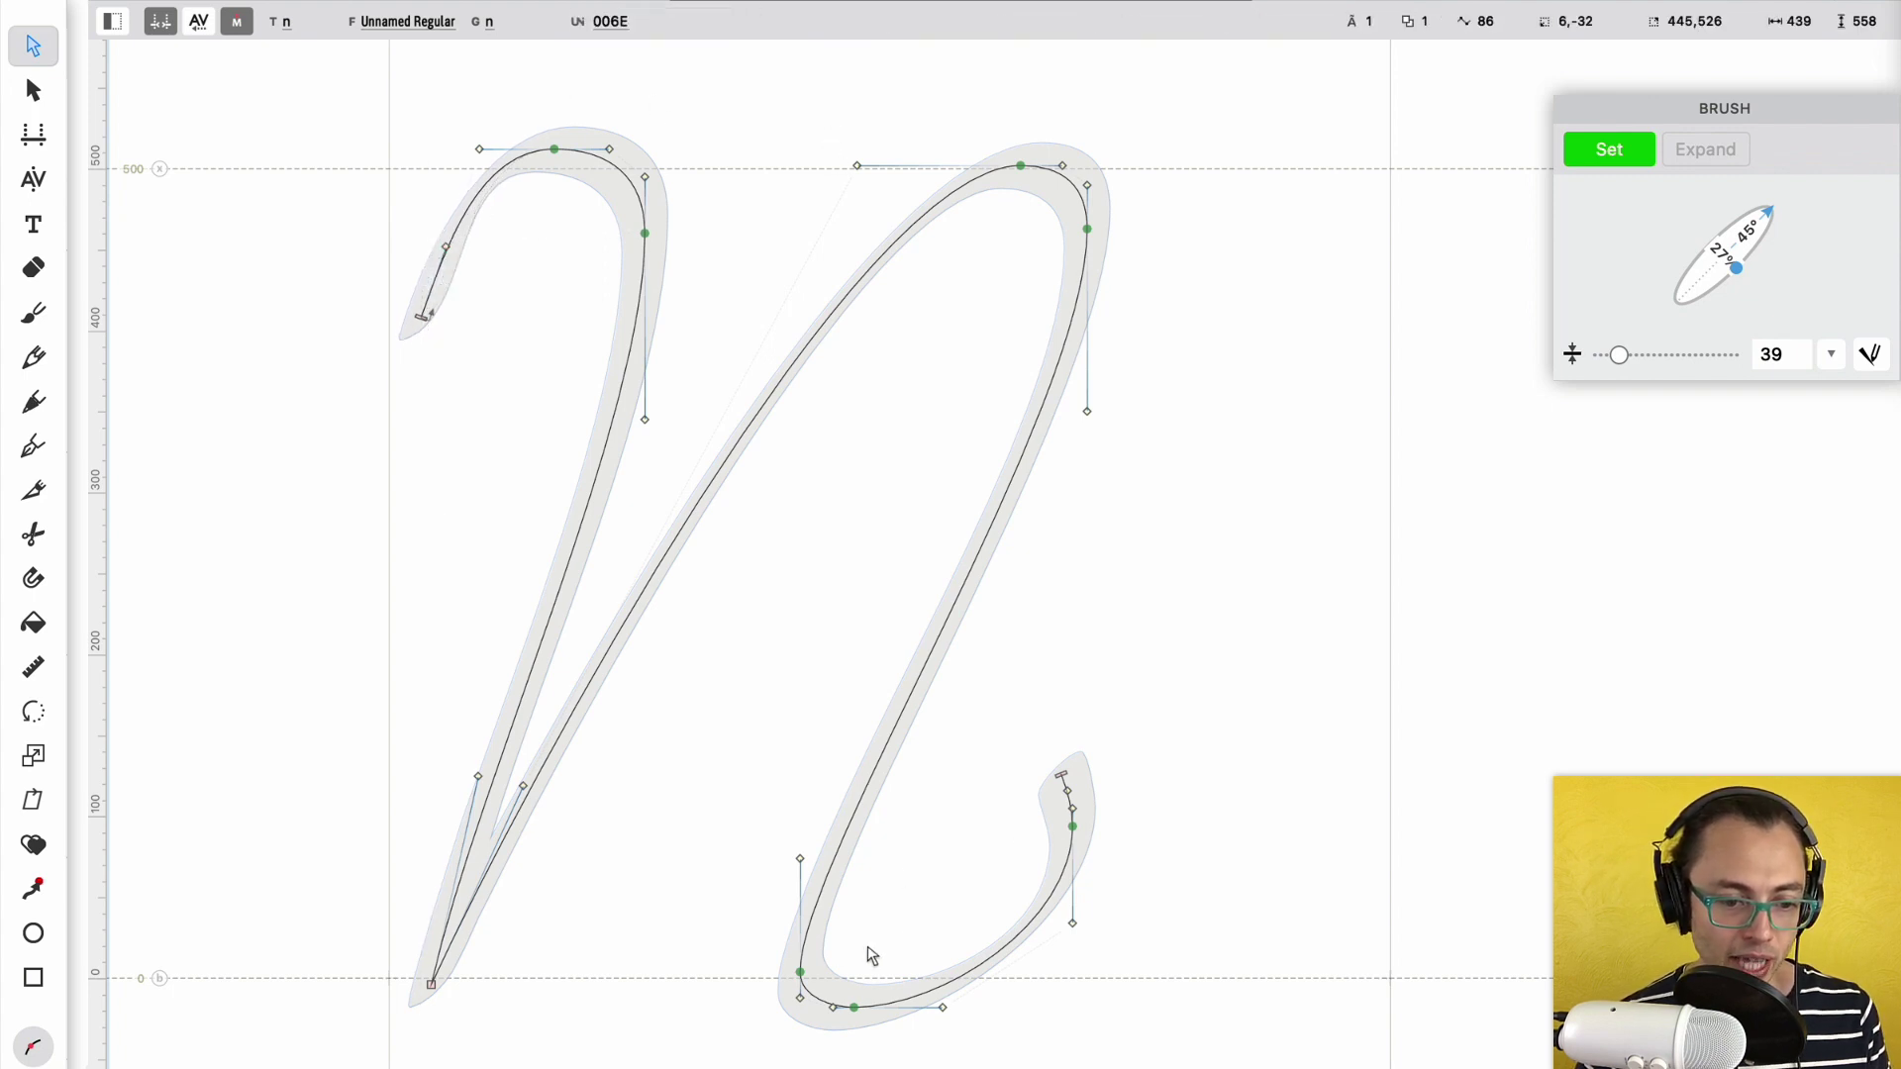
- Harmonize the curves of the entire n skeleton and preview the letter
key(super+a)
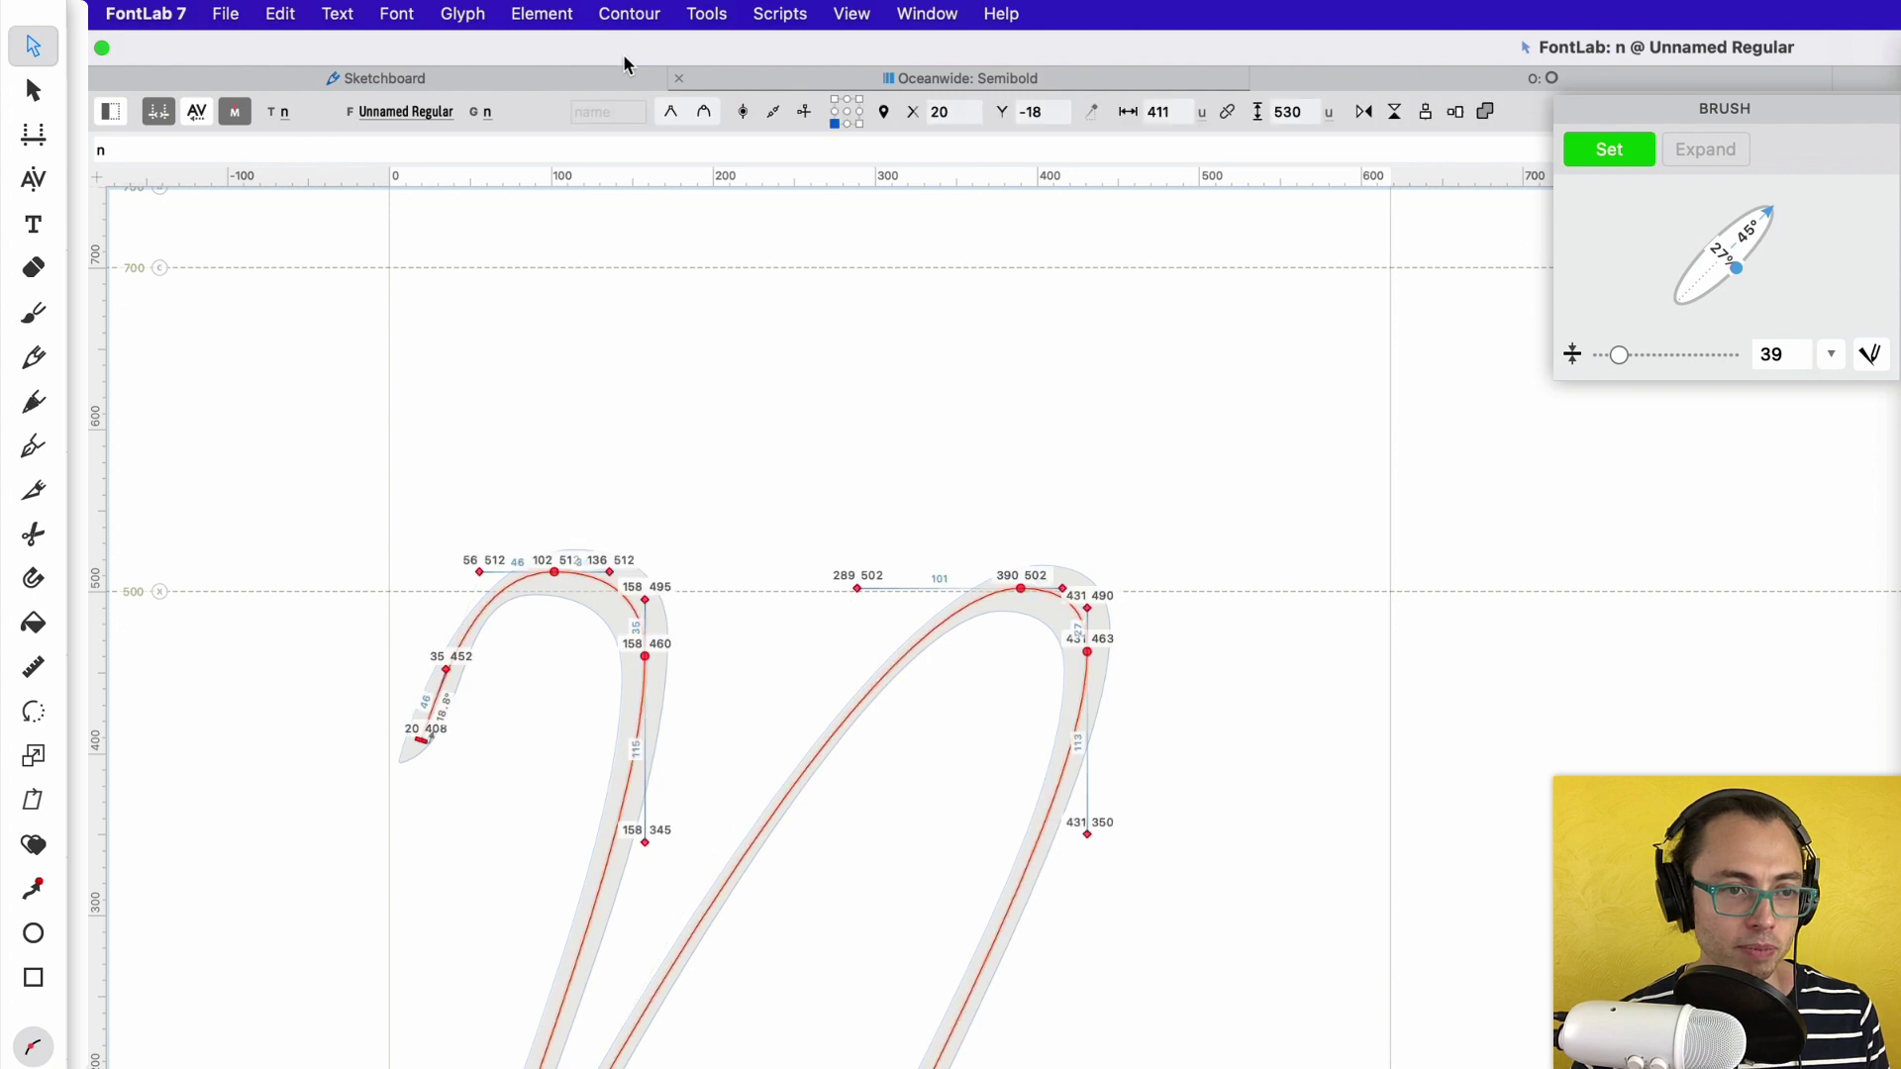
click(629, 14)
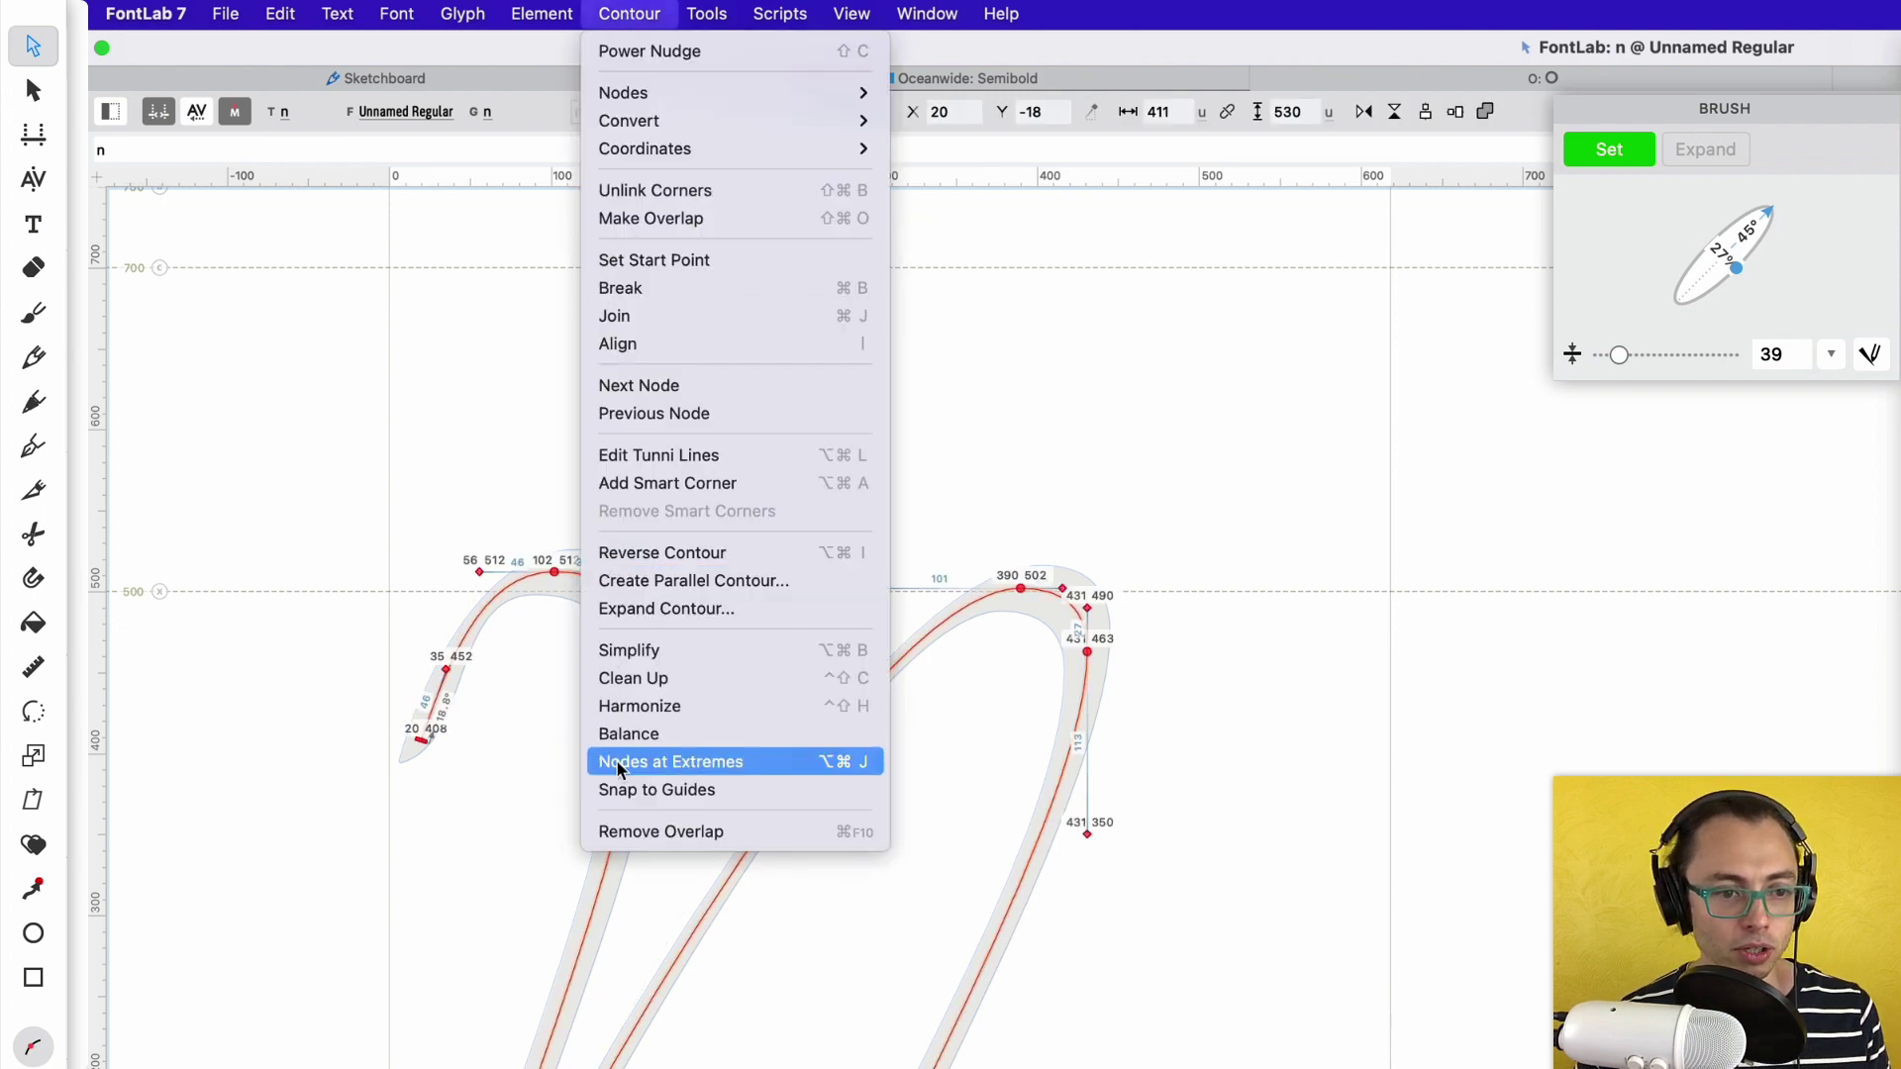
click(640, 711)
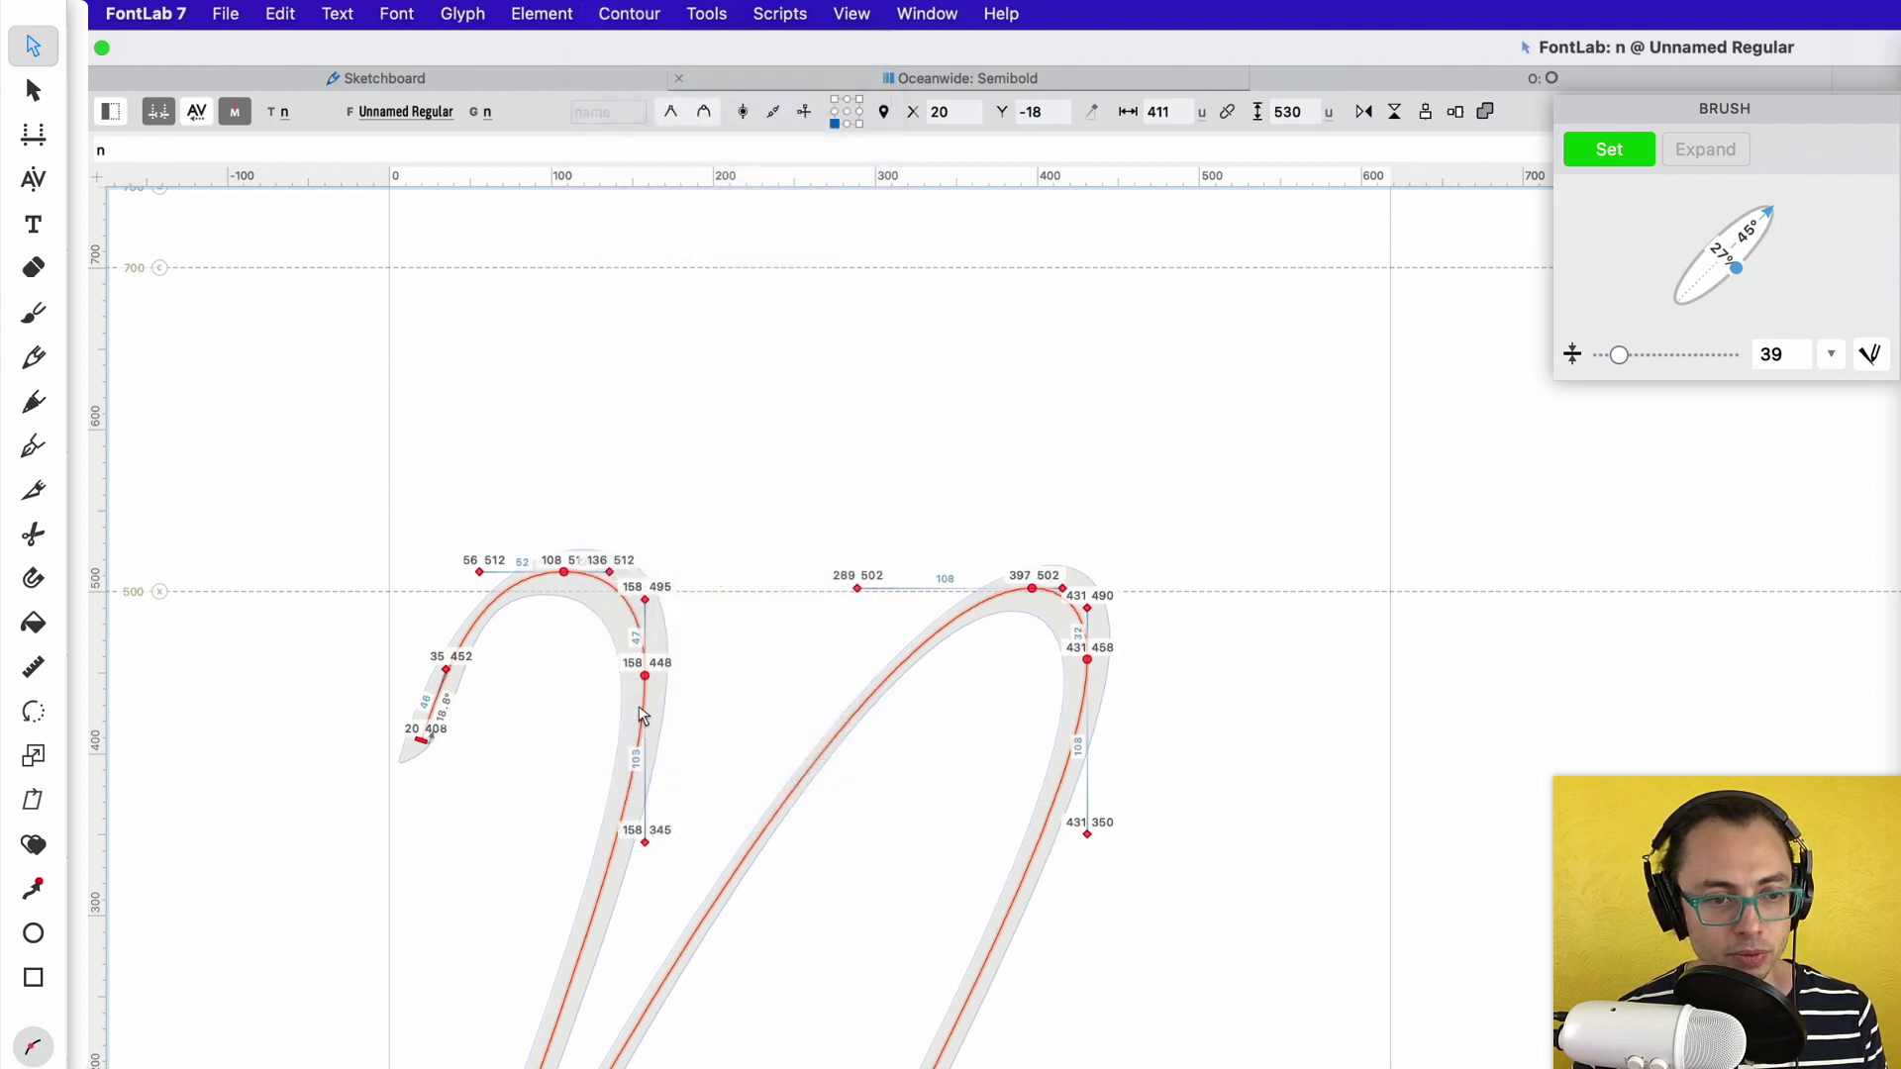
click(851, 857)
scroll(1061, 475, down, 5)
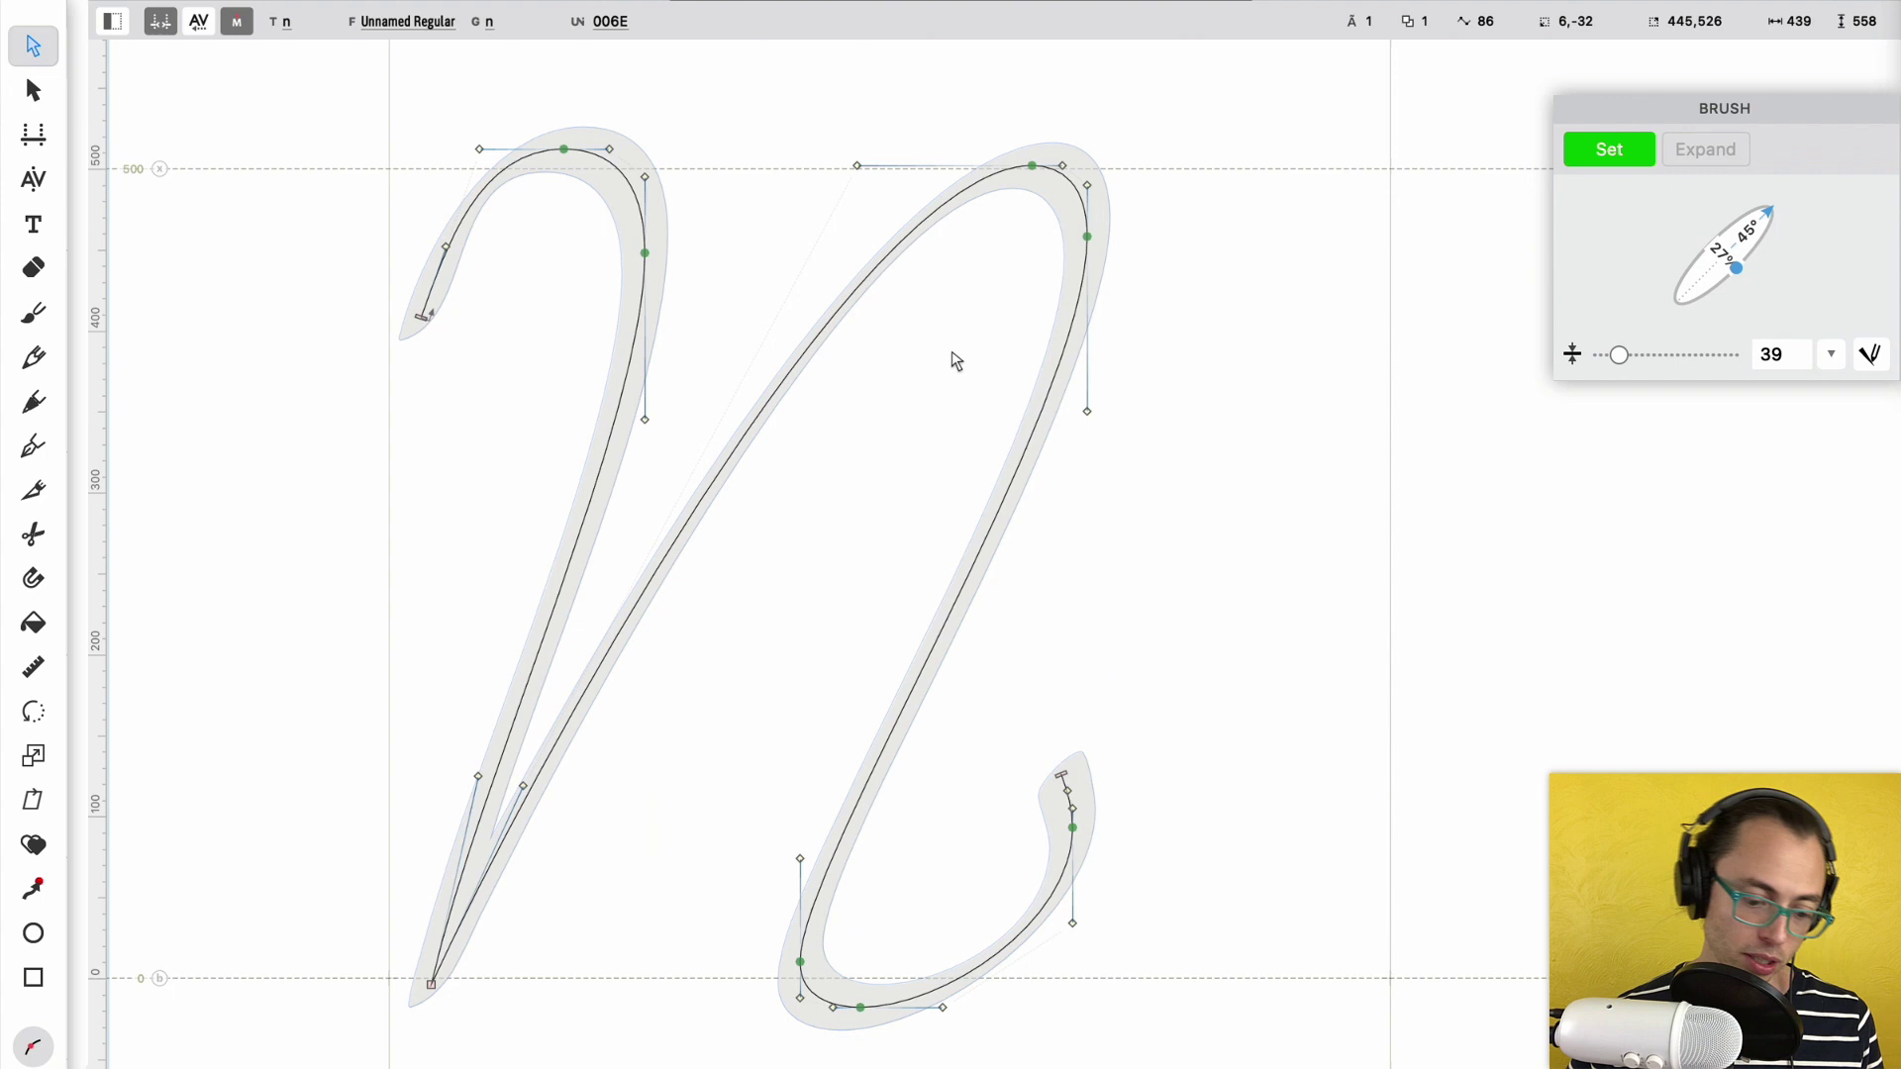
key(space)
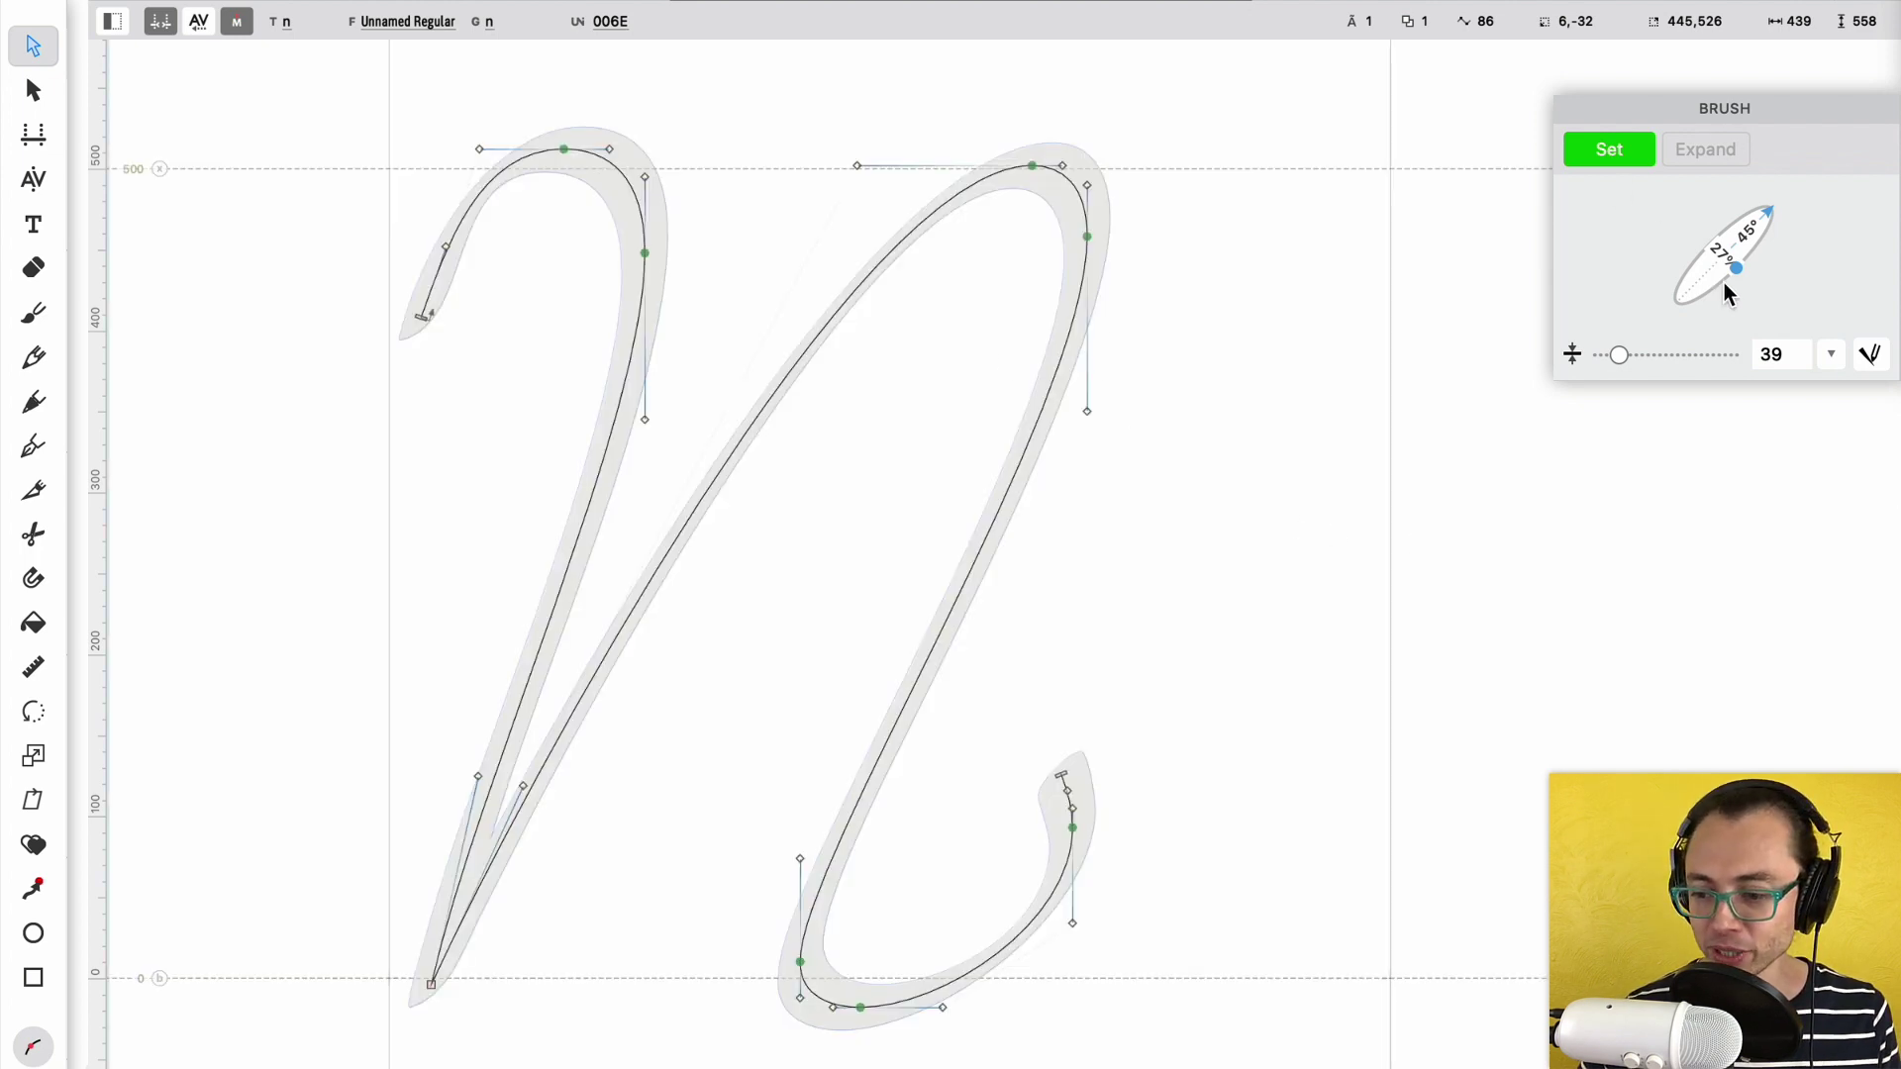
- Change the n's nib to 17% roundness, 47° angle and size 87, and preview the heavier stroke
mouse_move(1737, 269)
mouse_down()
mouse_move(1751, 278)
mouse_move(1727, 265)
mouse_move(1797, 193)
mouse_up()
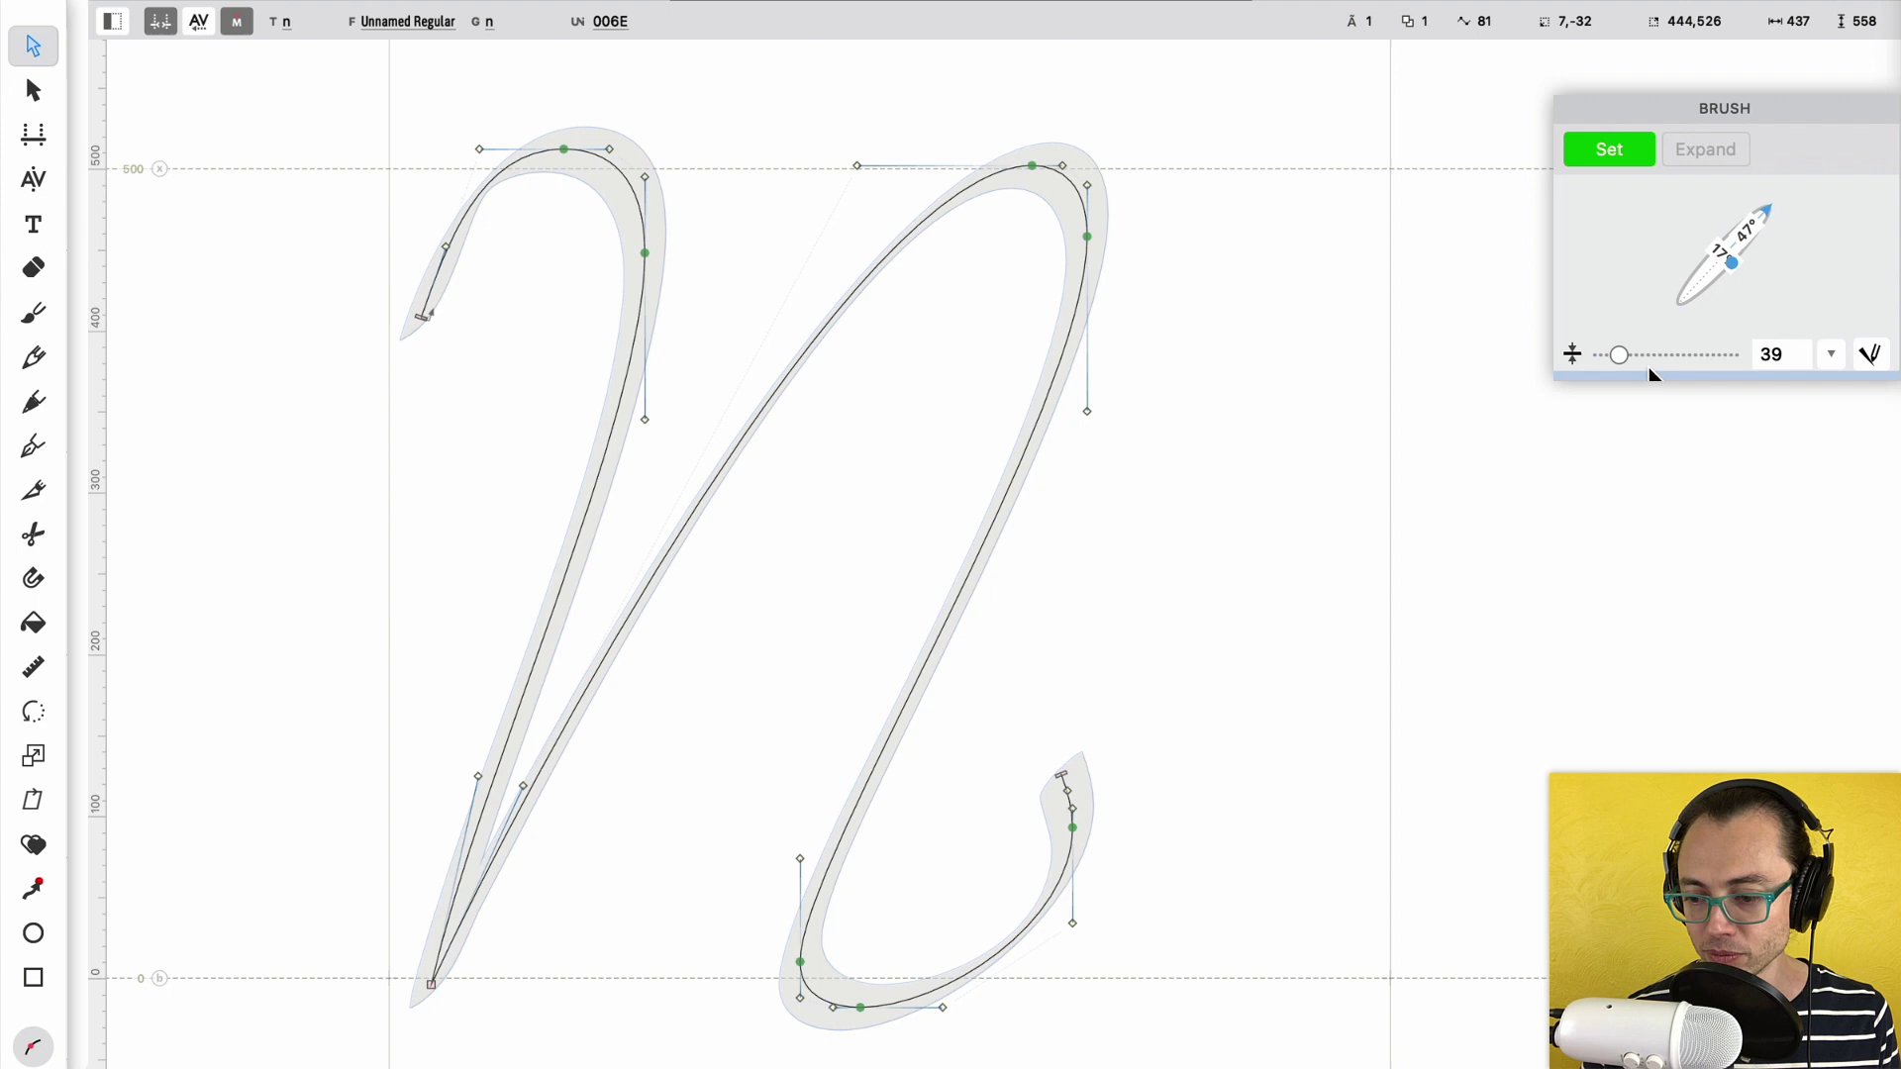
drag(1625, 356, 1643, 356)
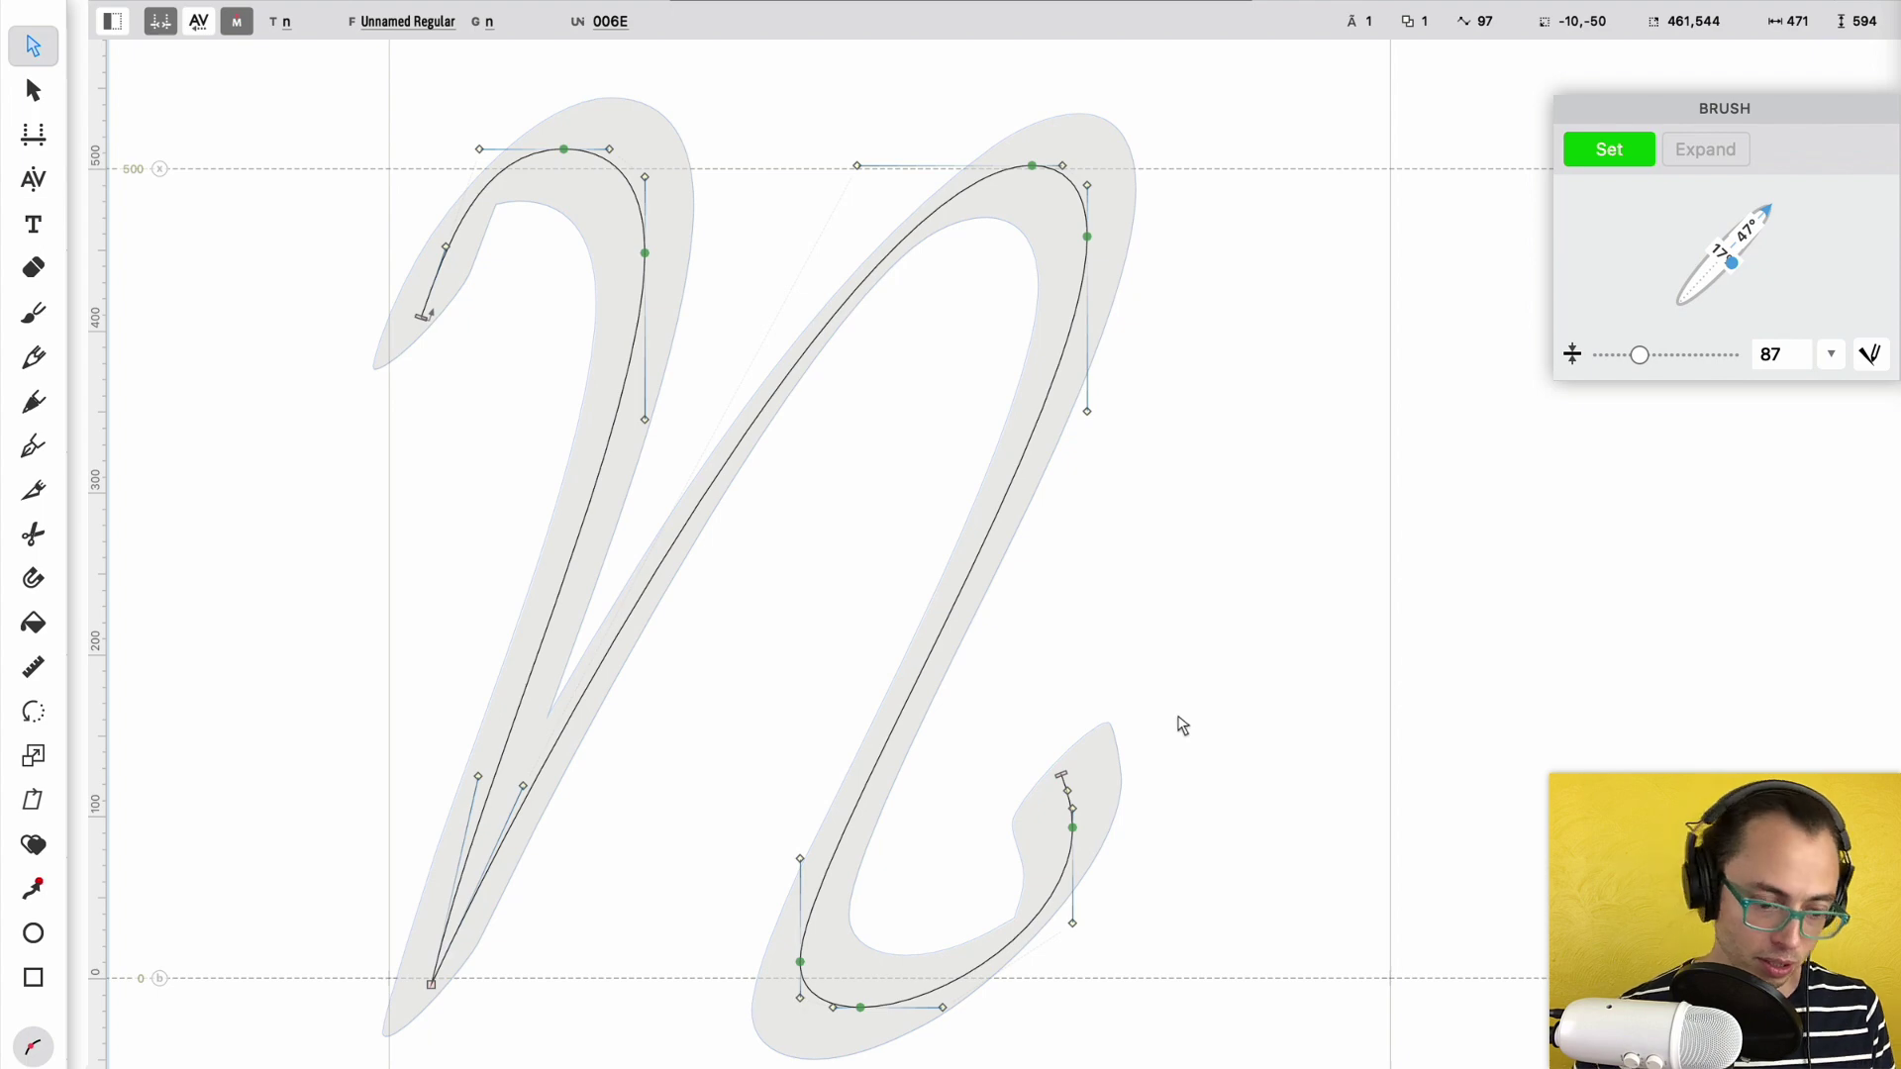
key(space)
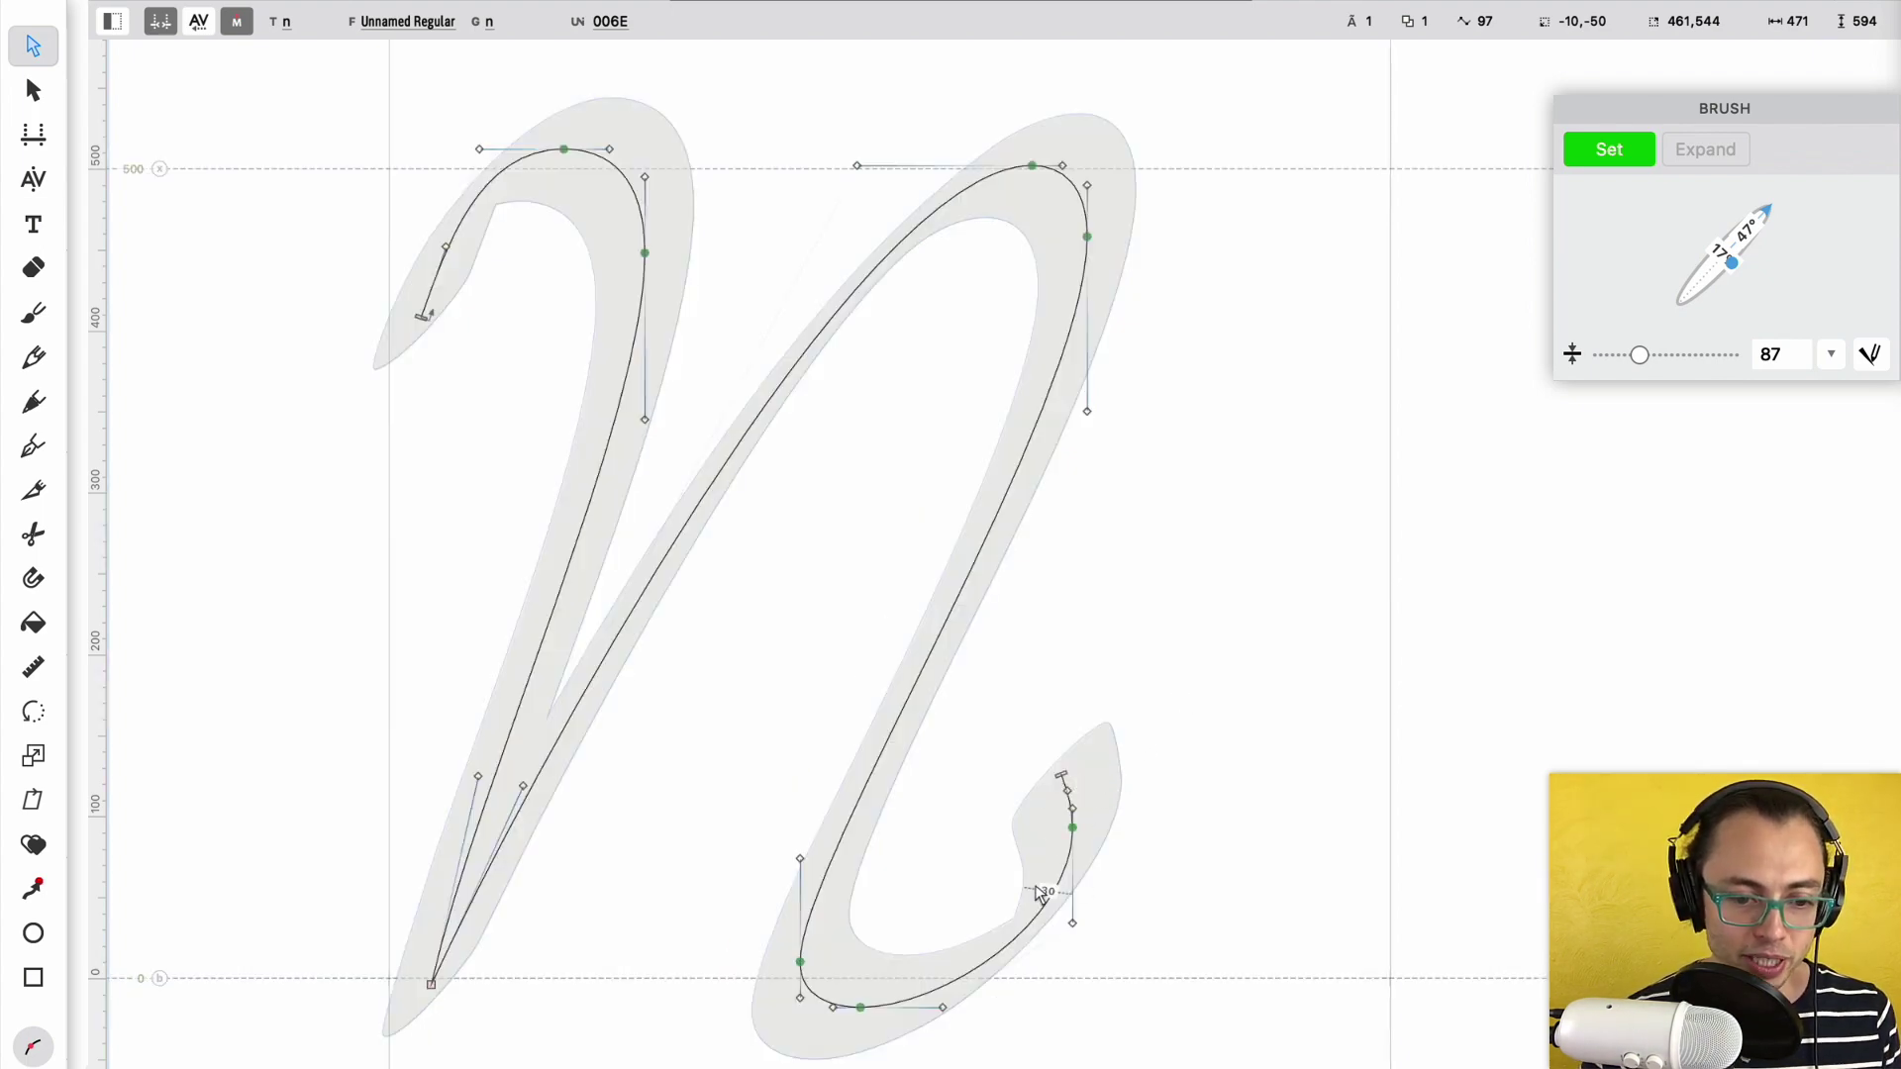
- Try to reshape the skeleton curve and end handle of the n's exit stroke
mouse_move(1019, 937)
mouse_down()
mouse_move(1075, 946)
mouse_move(1053, 941)
mouse_up()
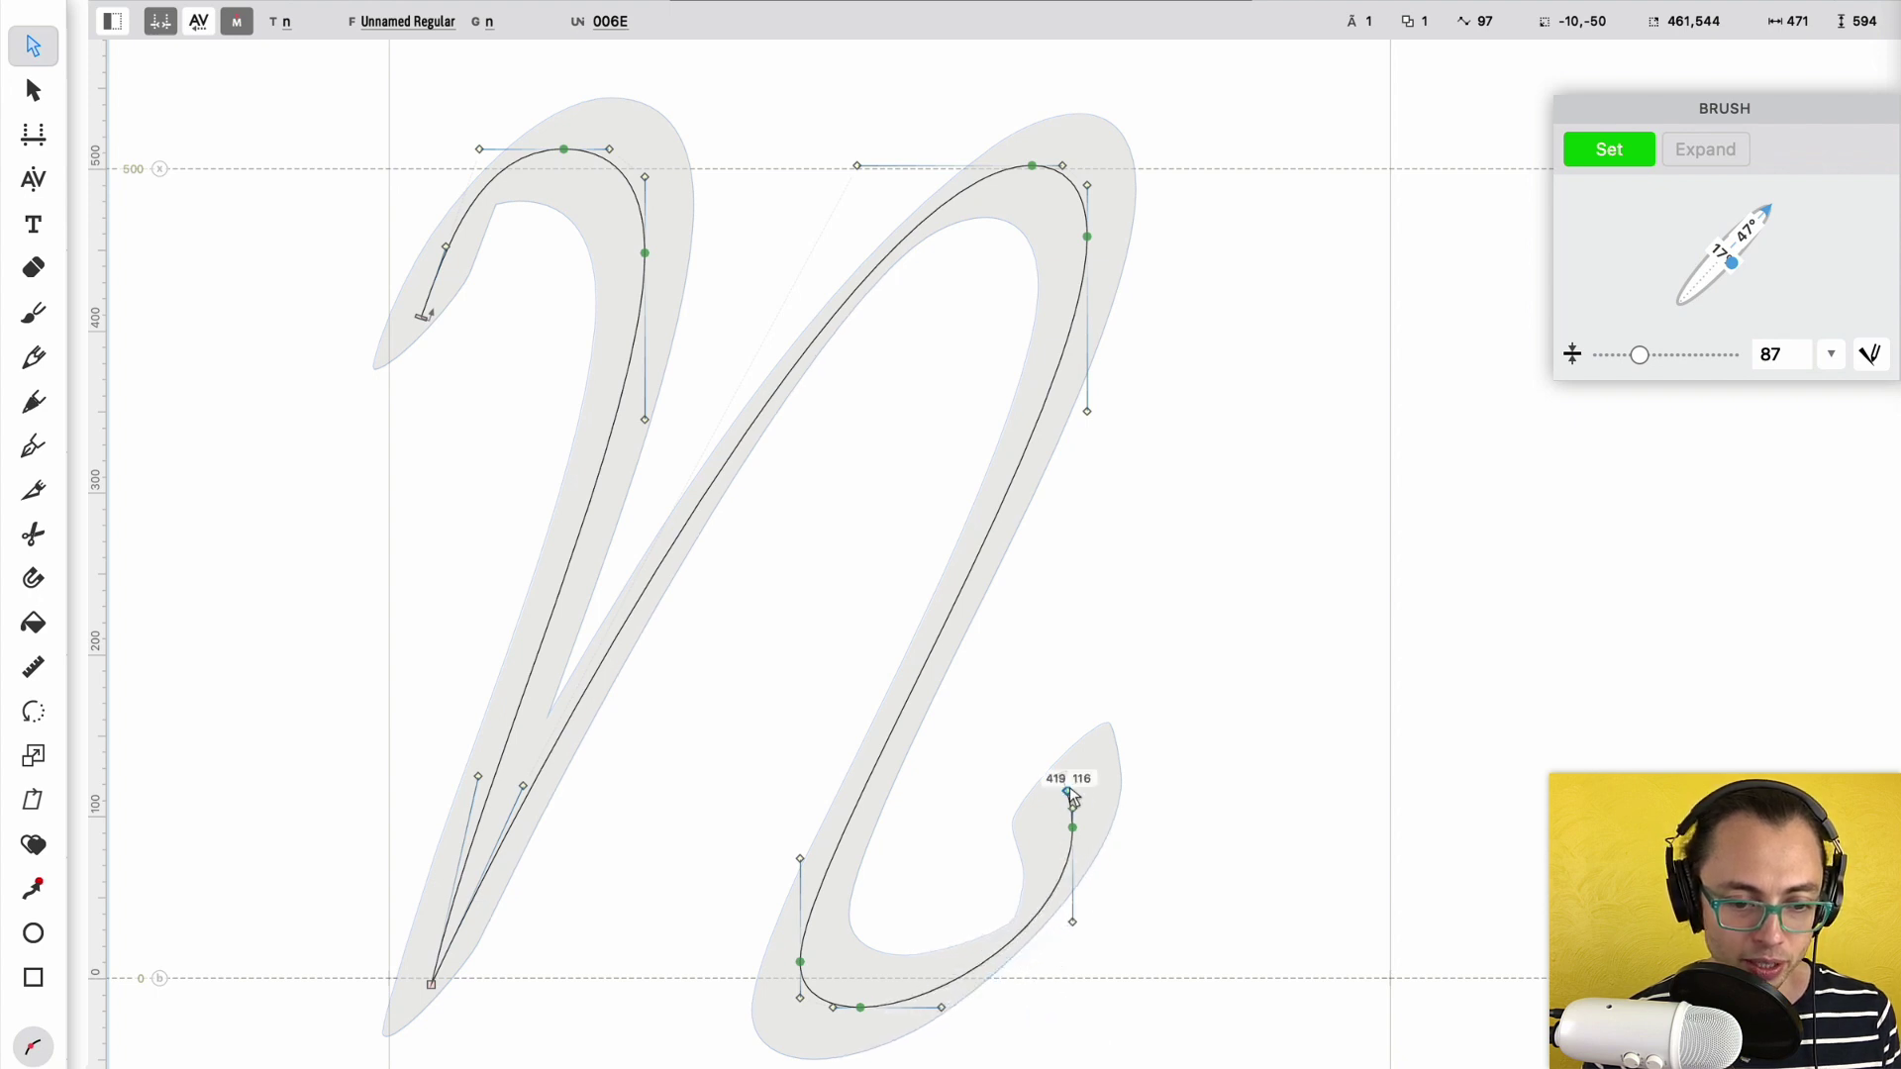
click(1048, 796)
mouse_move(1050, 797)
mouse_down()
mouse_move(1071, 779)
mouse_move(1070, 794)
mouse_up()
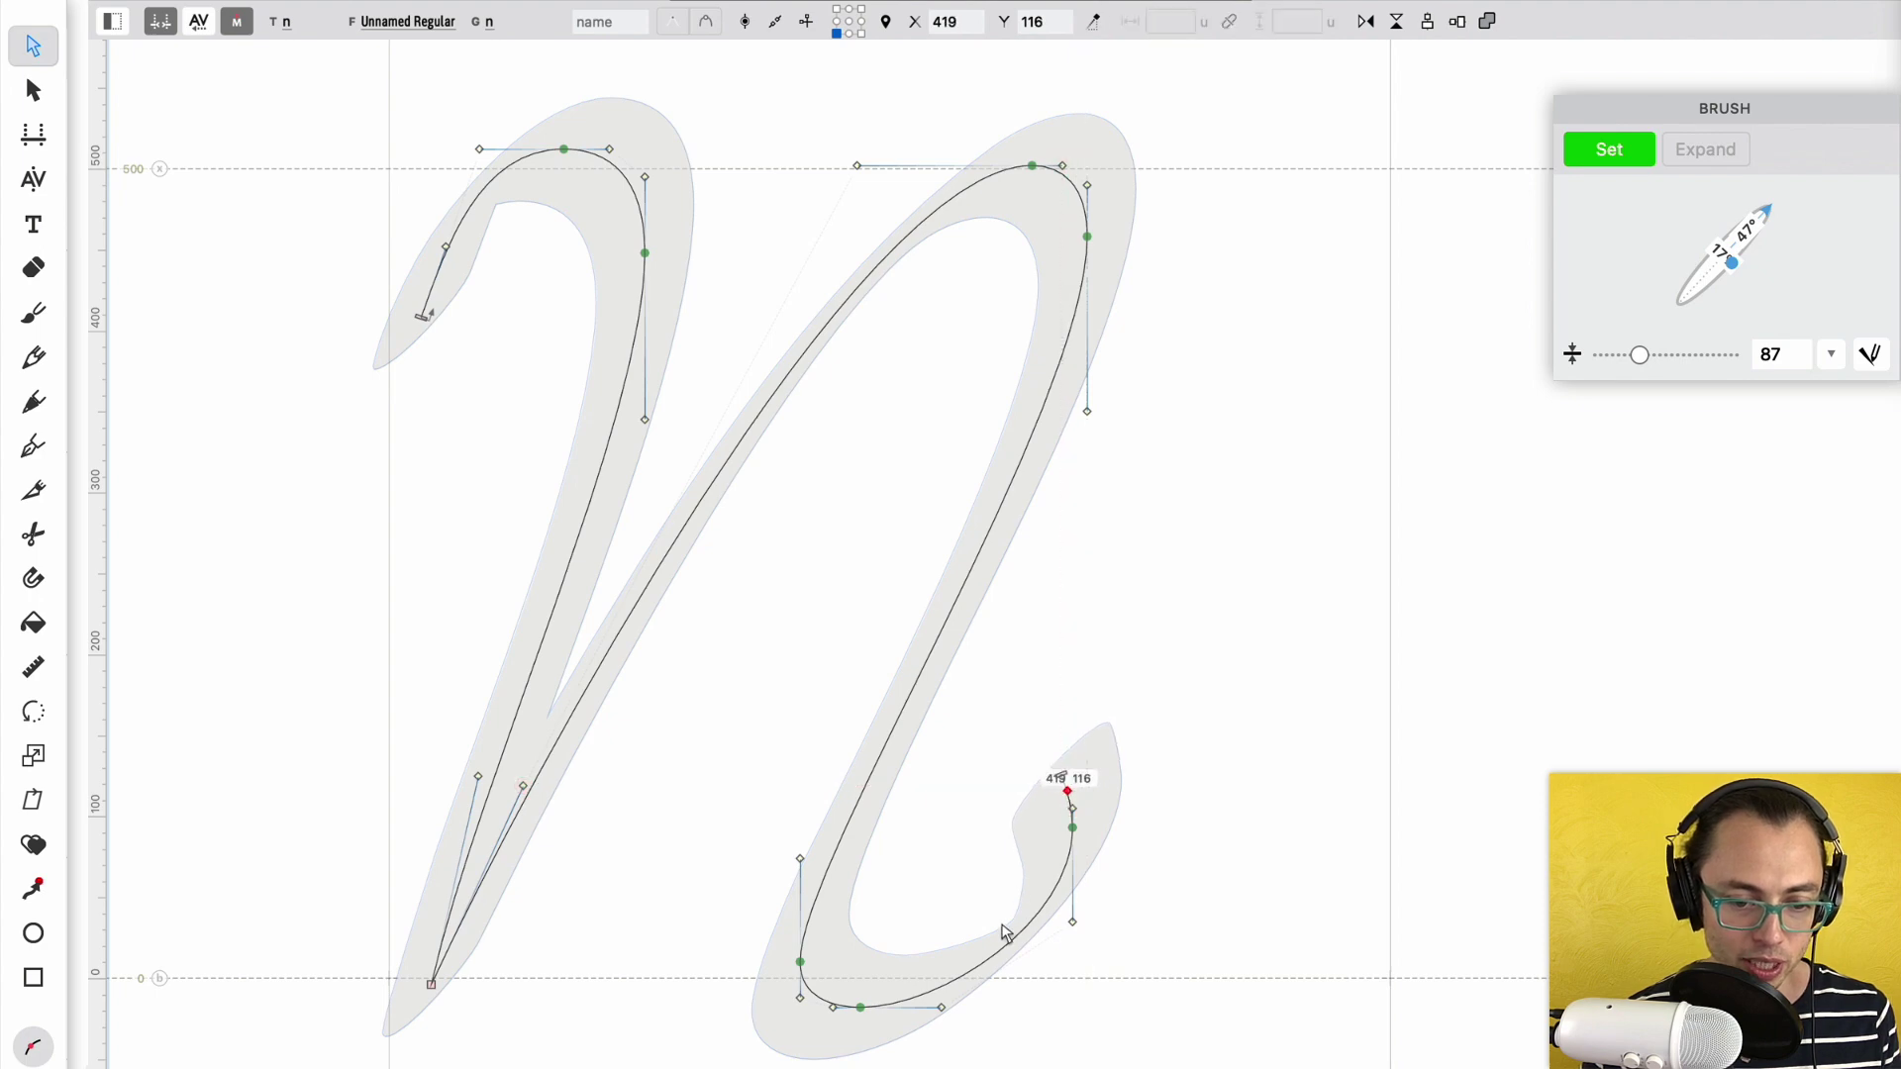
- Preview the n and flatten its glyph layer into one simple contour-based element
key(space)
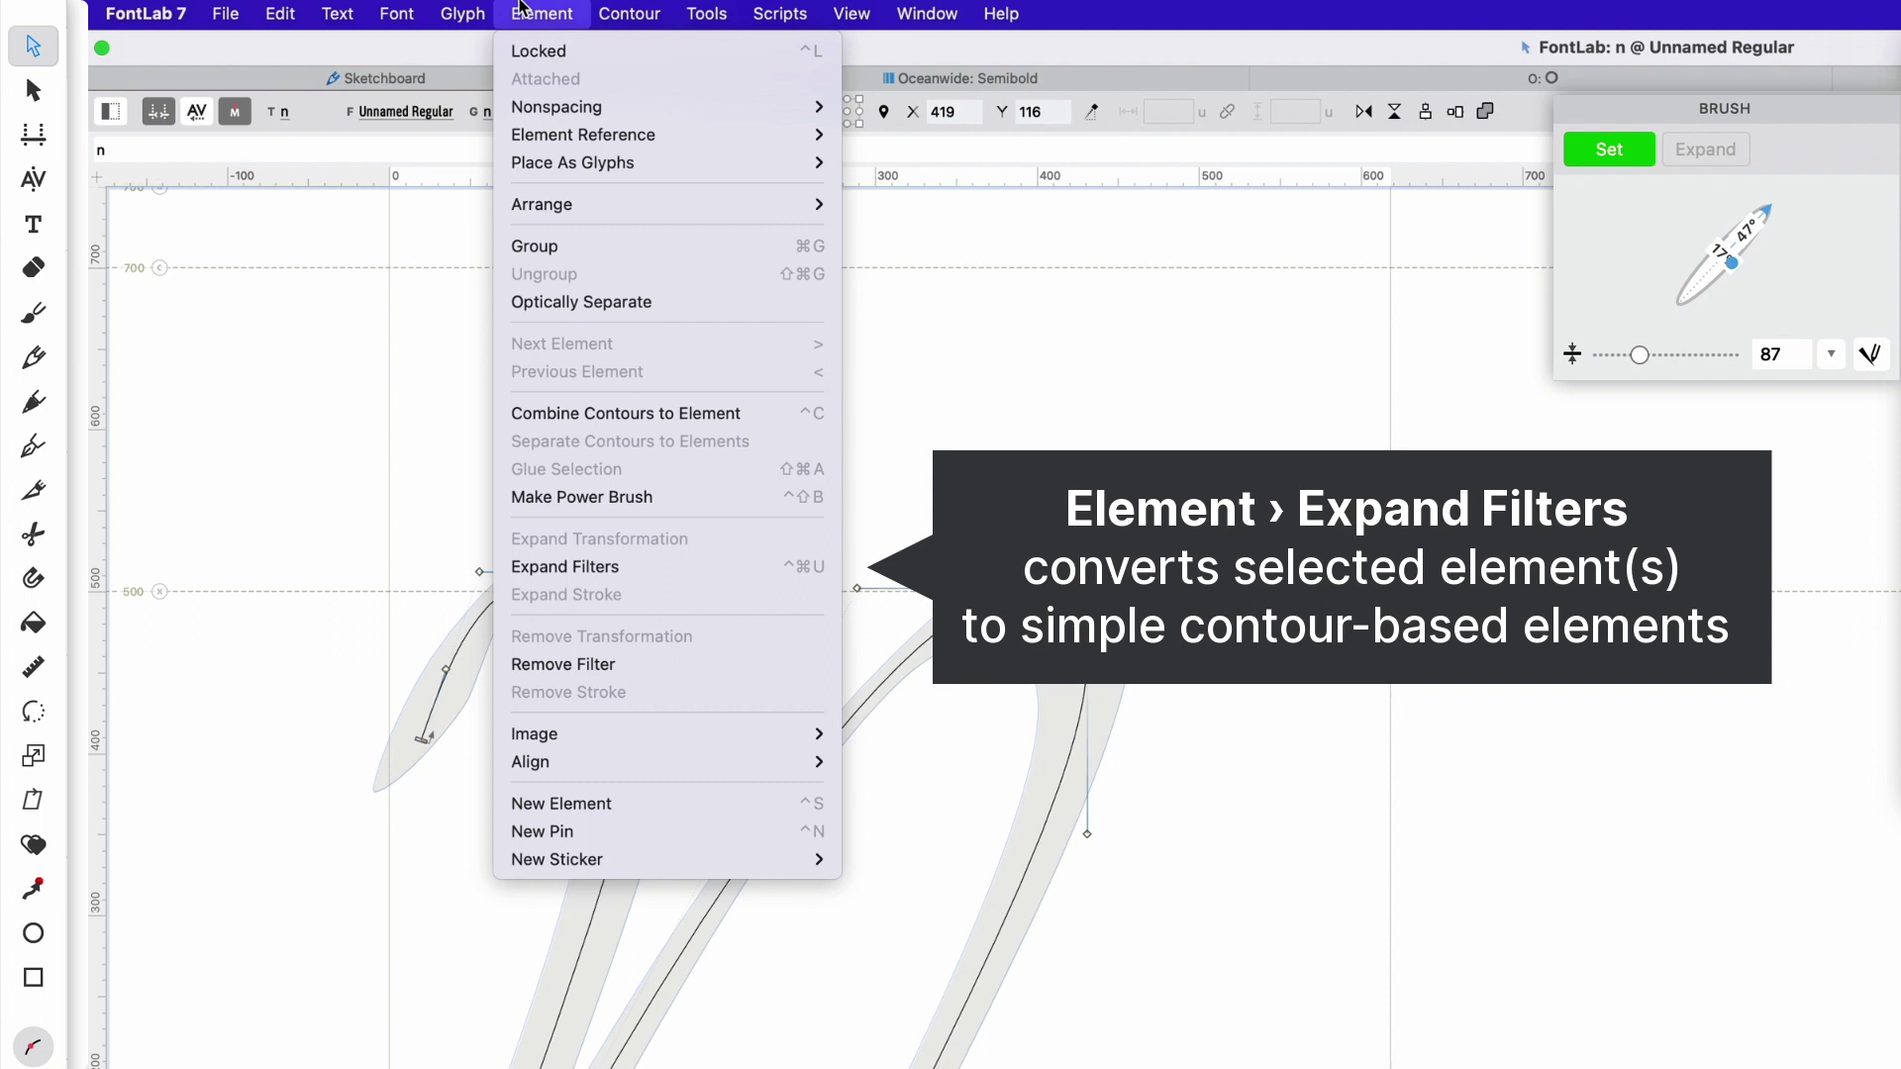
mouse_move(462, 13)
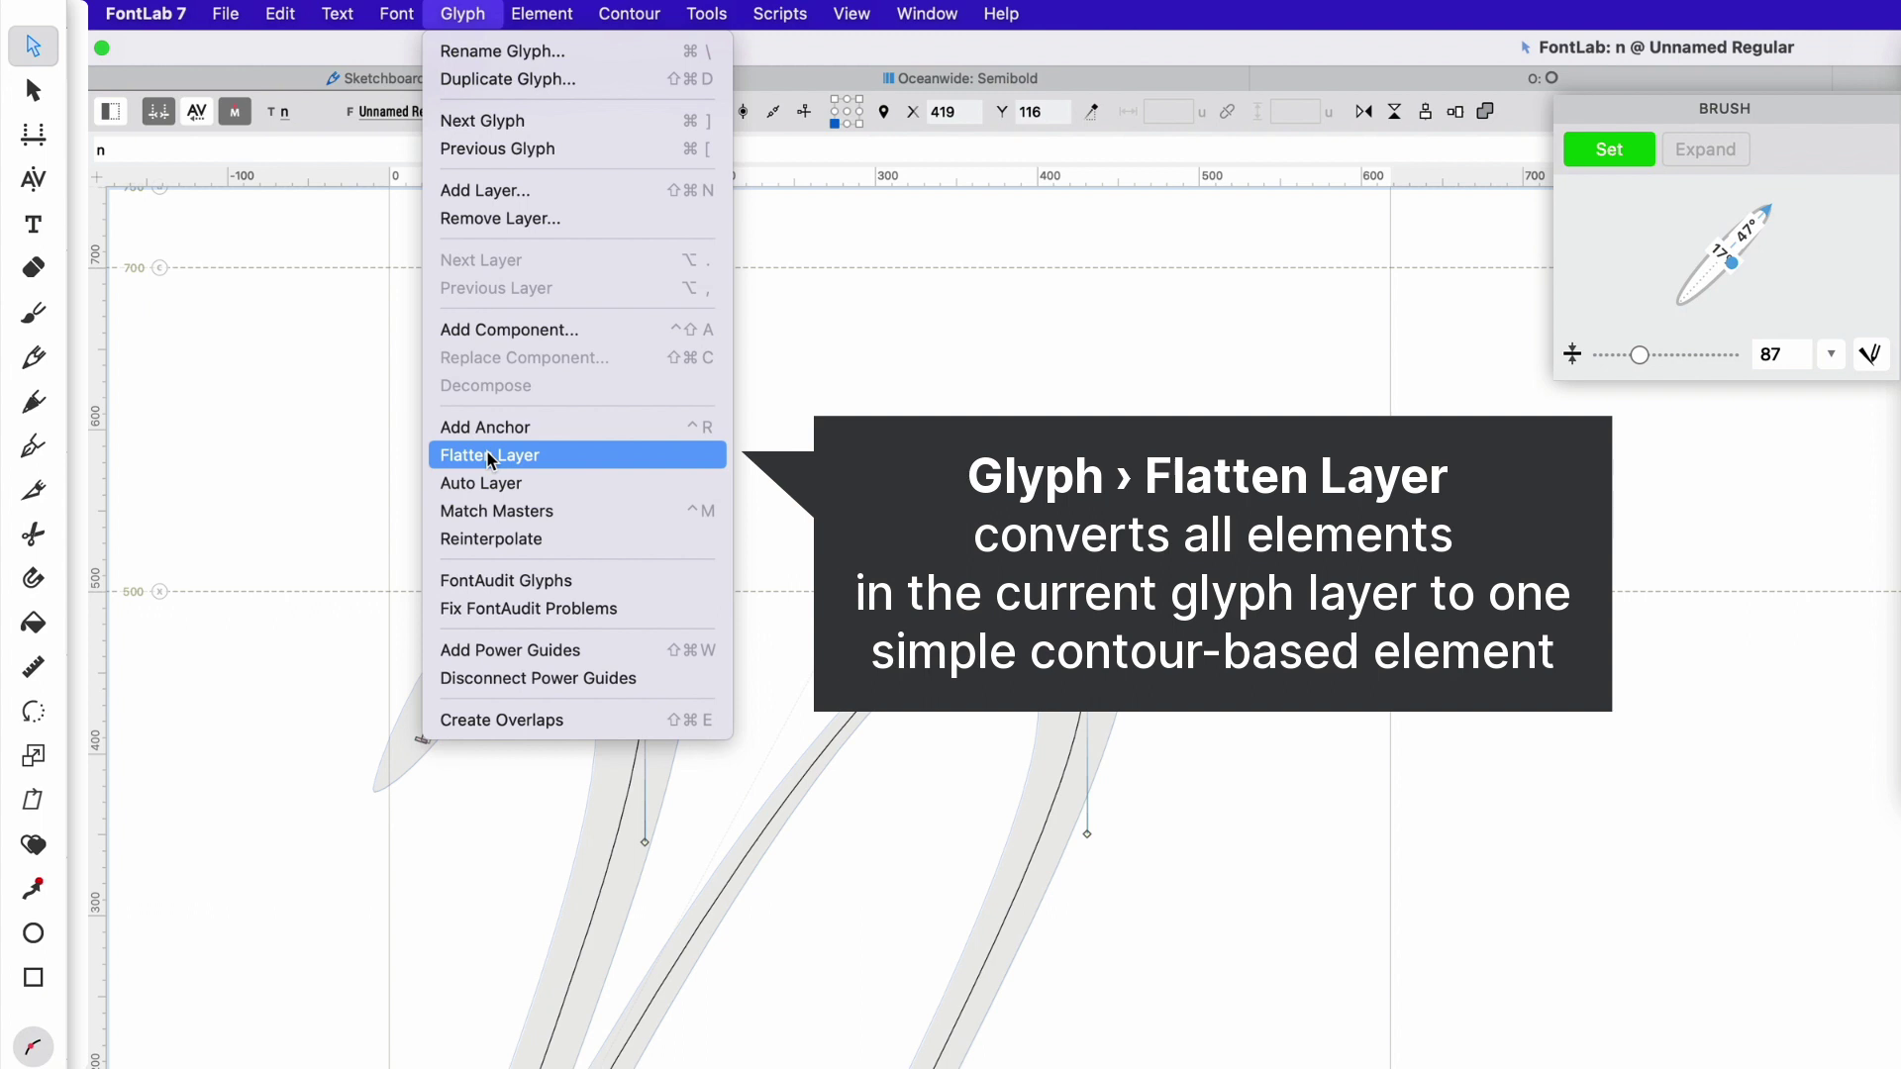
click(488, 458)
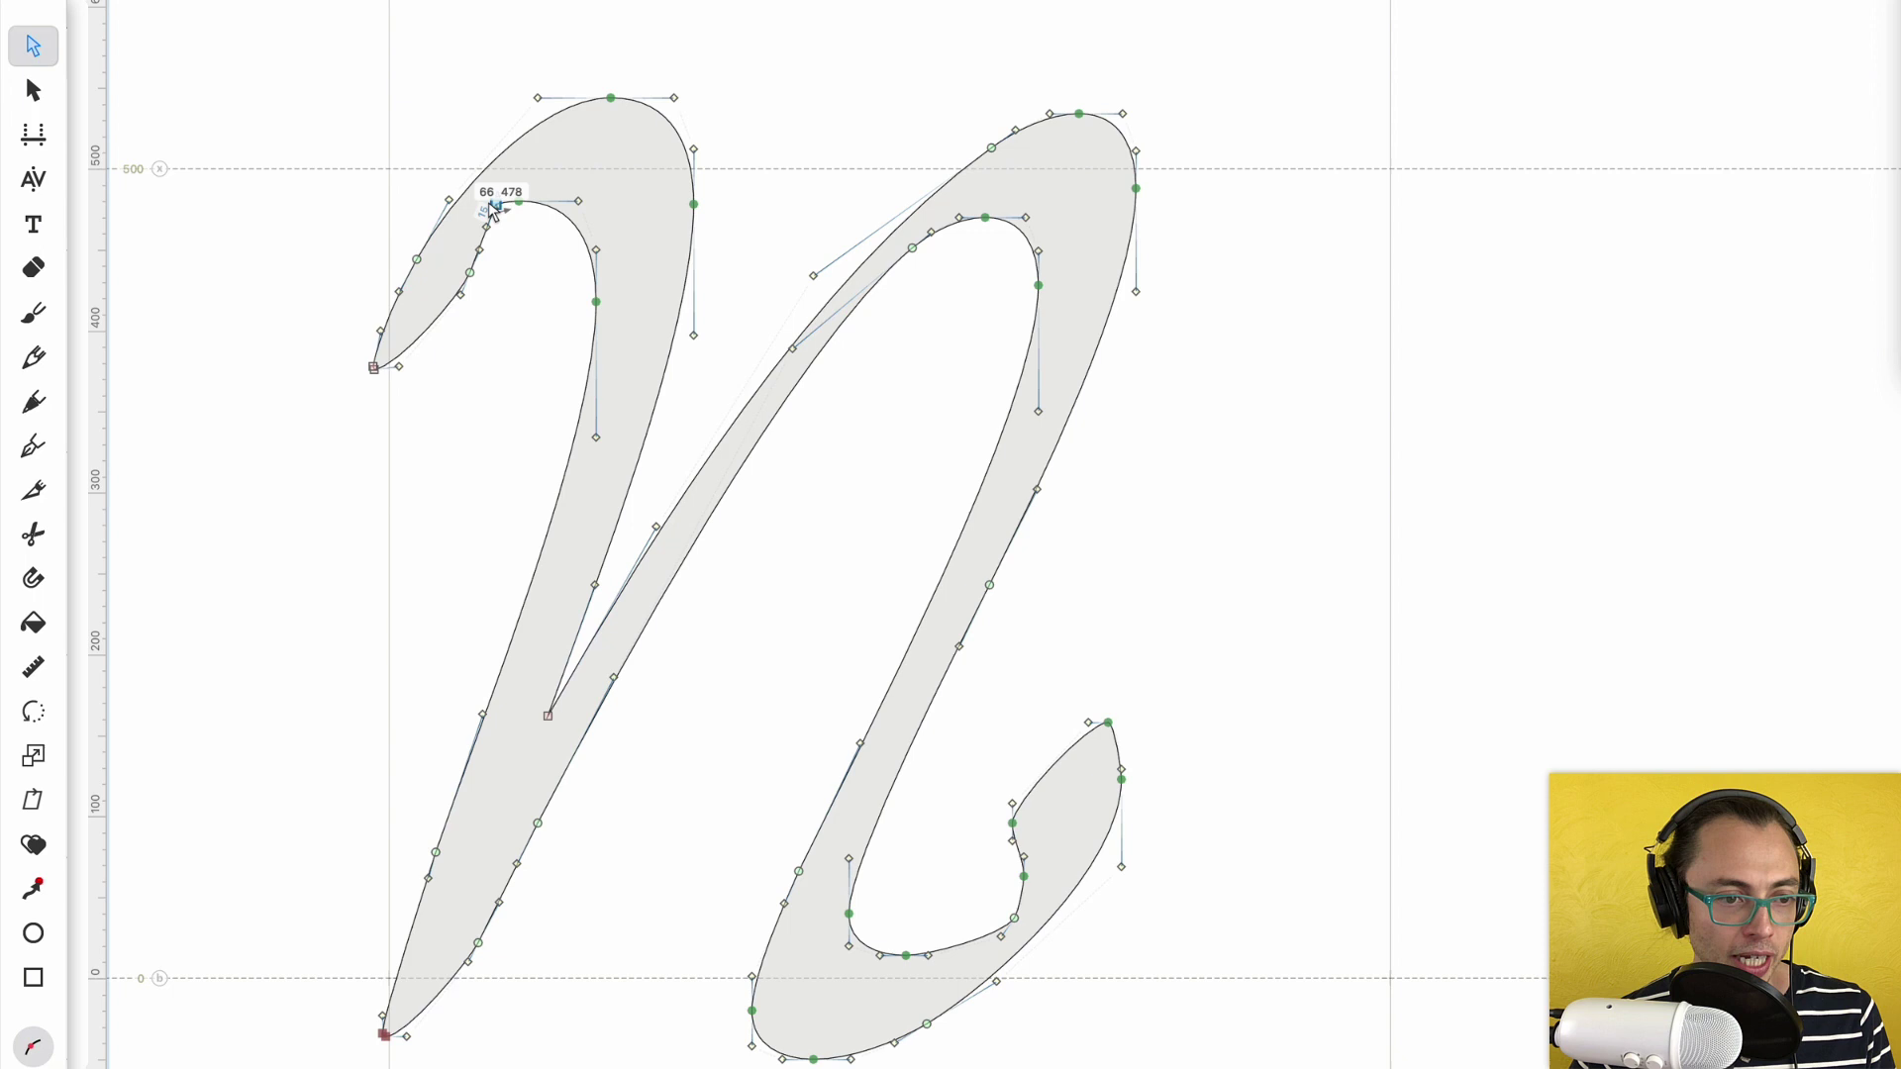
- Delete the two bumpy nodes on the inner edge of the n's entry stroke and reshape its tip into a smooth taper
click(496, 205)
key(Delete)
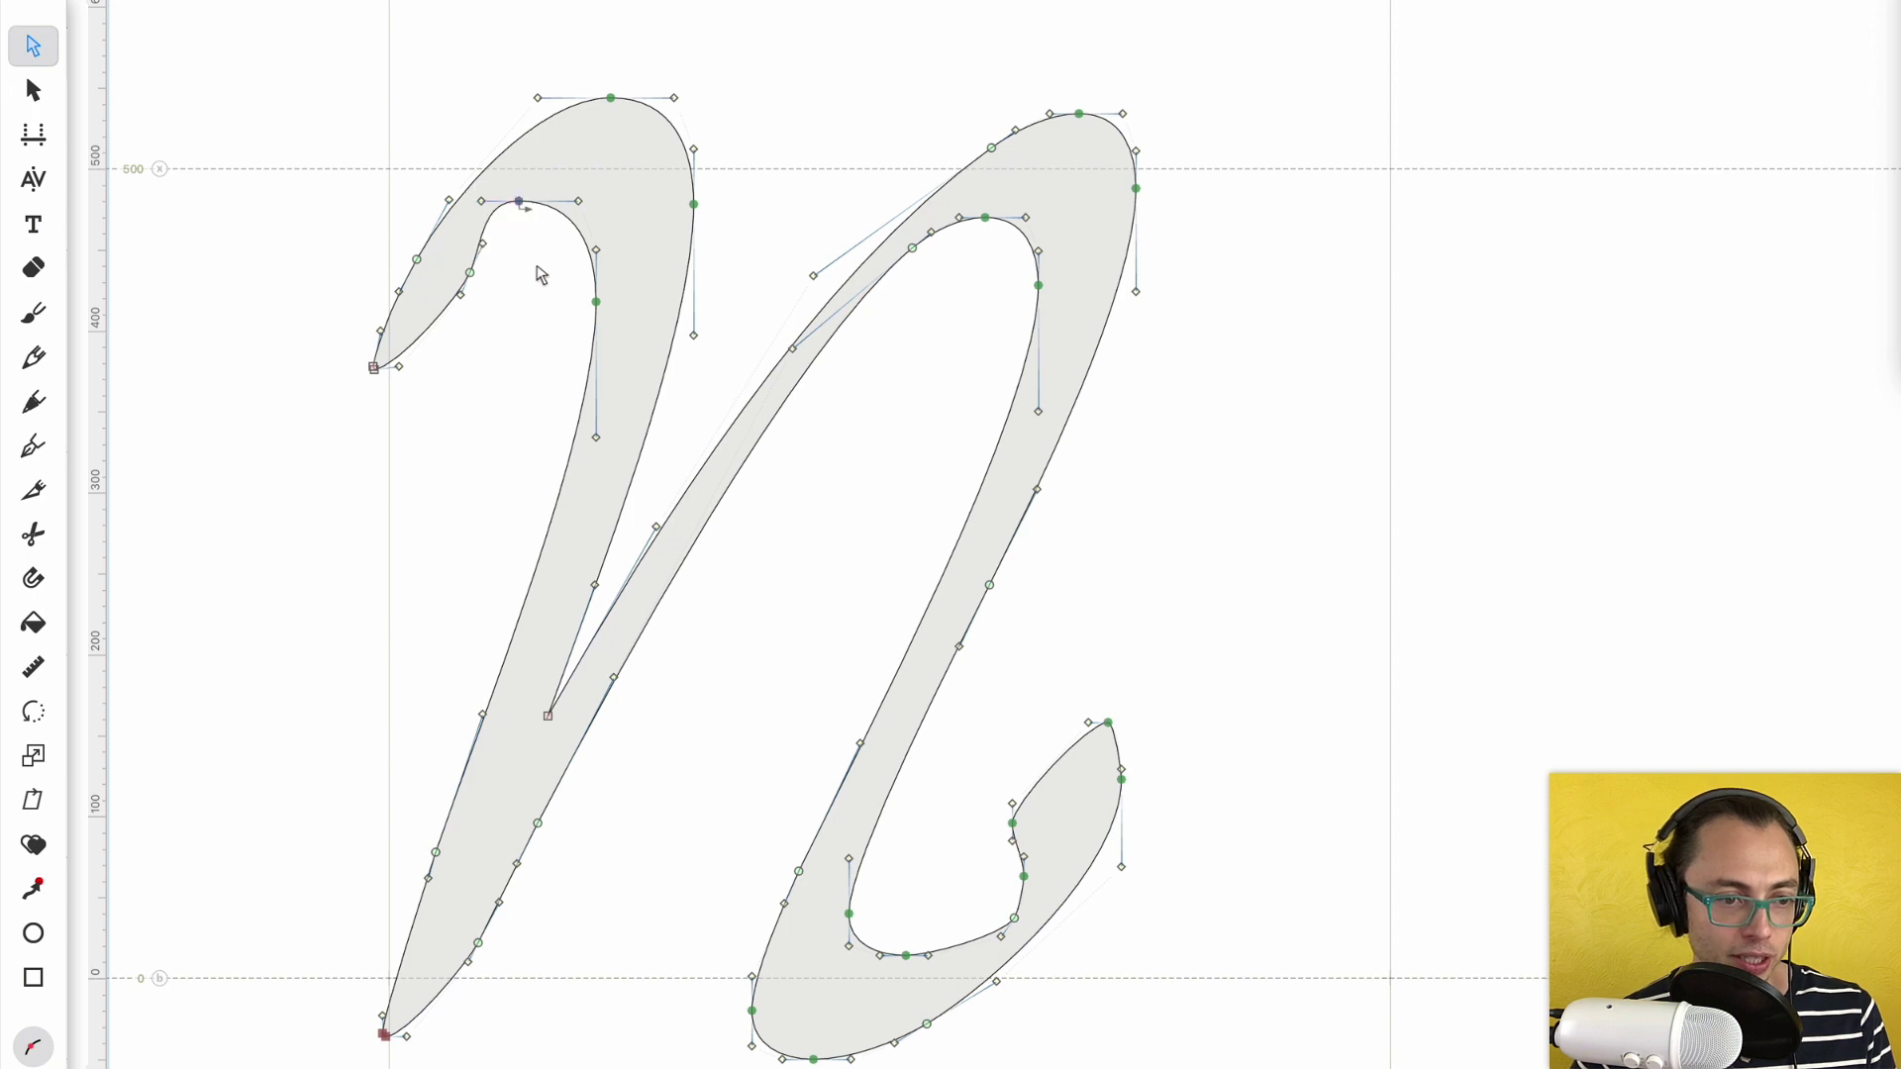
click(470, 275)
key(Delete)
click(376, 372)
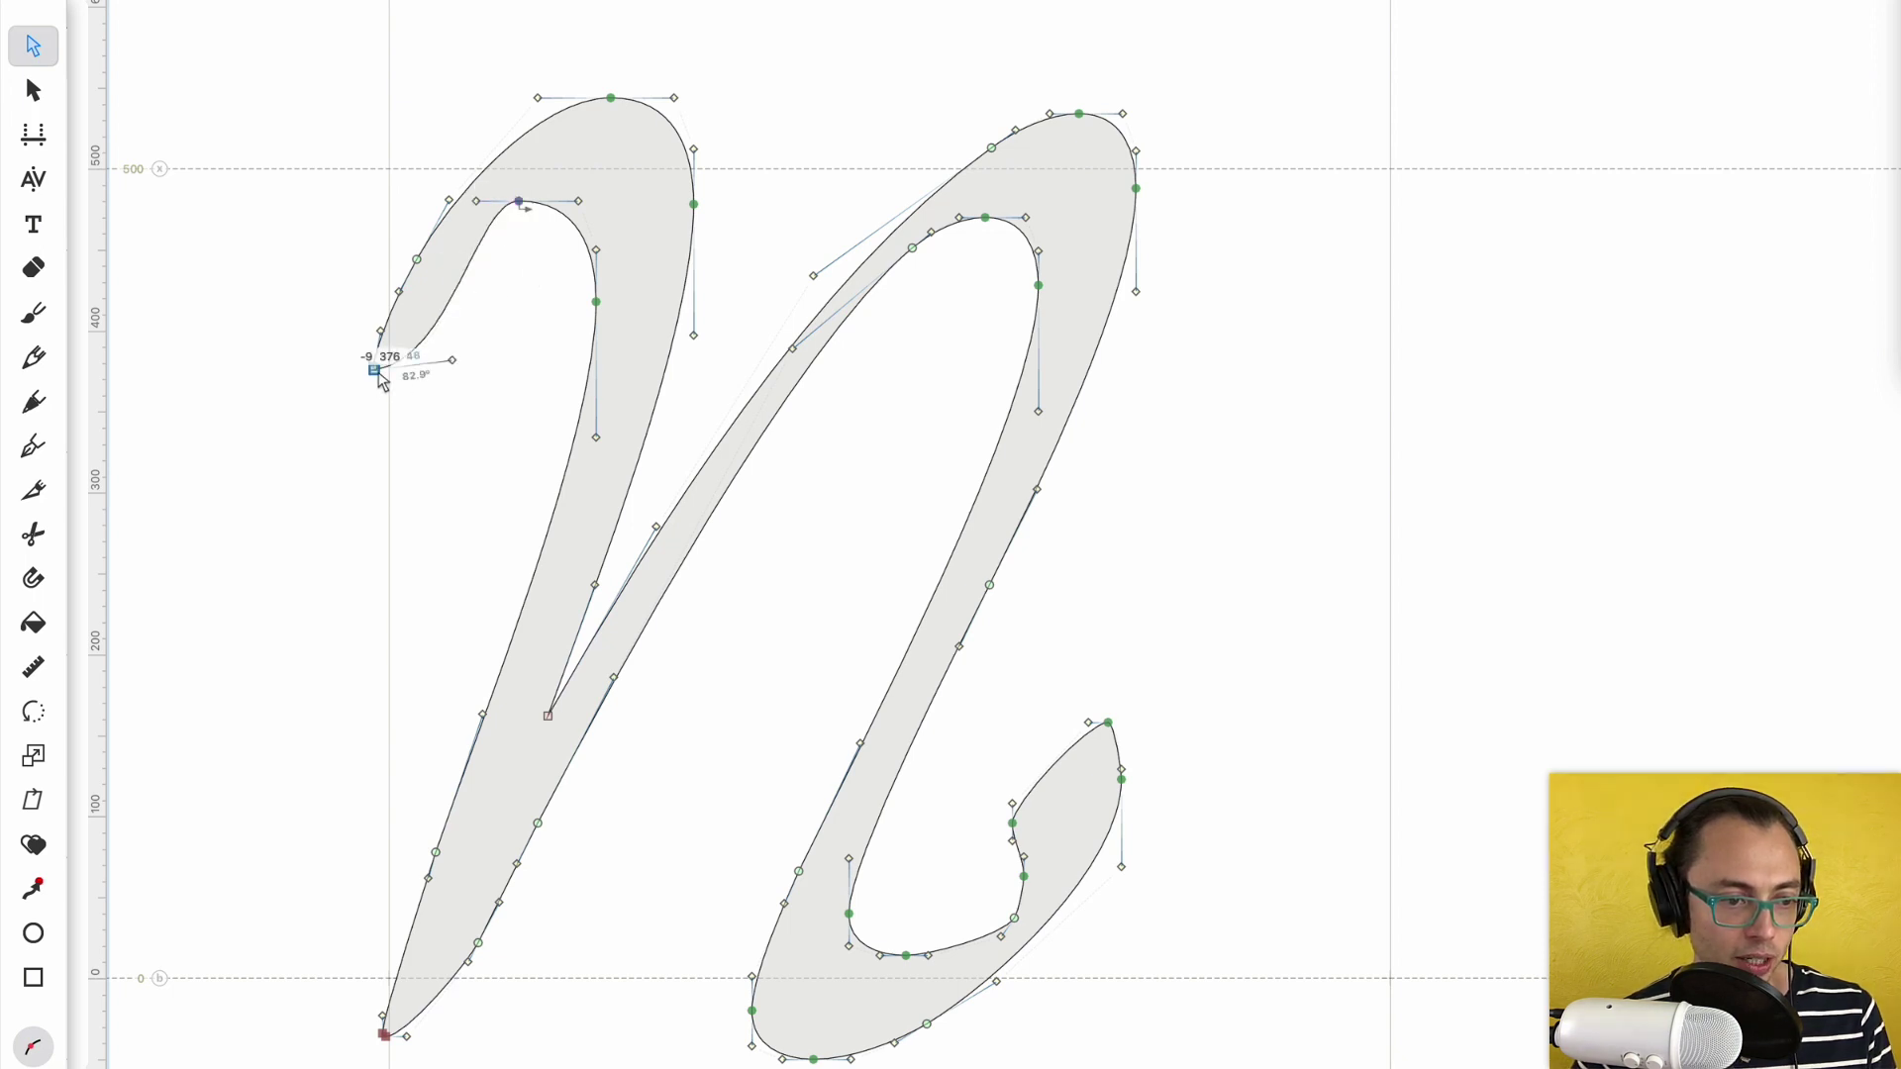
drag(375, 372, 437, 278)
click(565, 317)
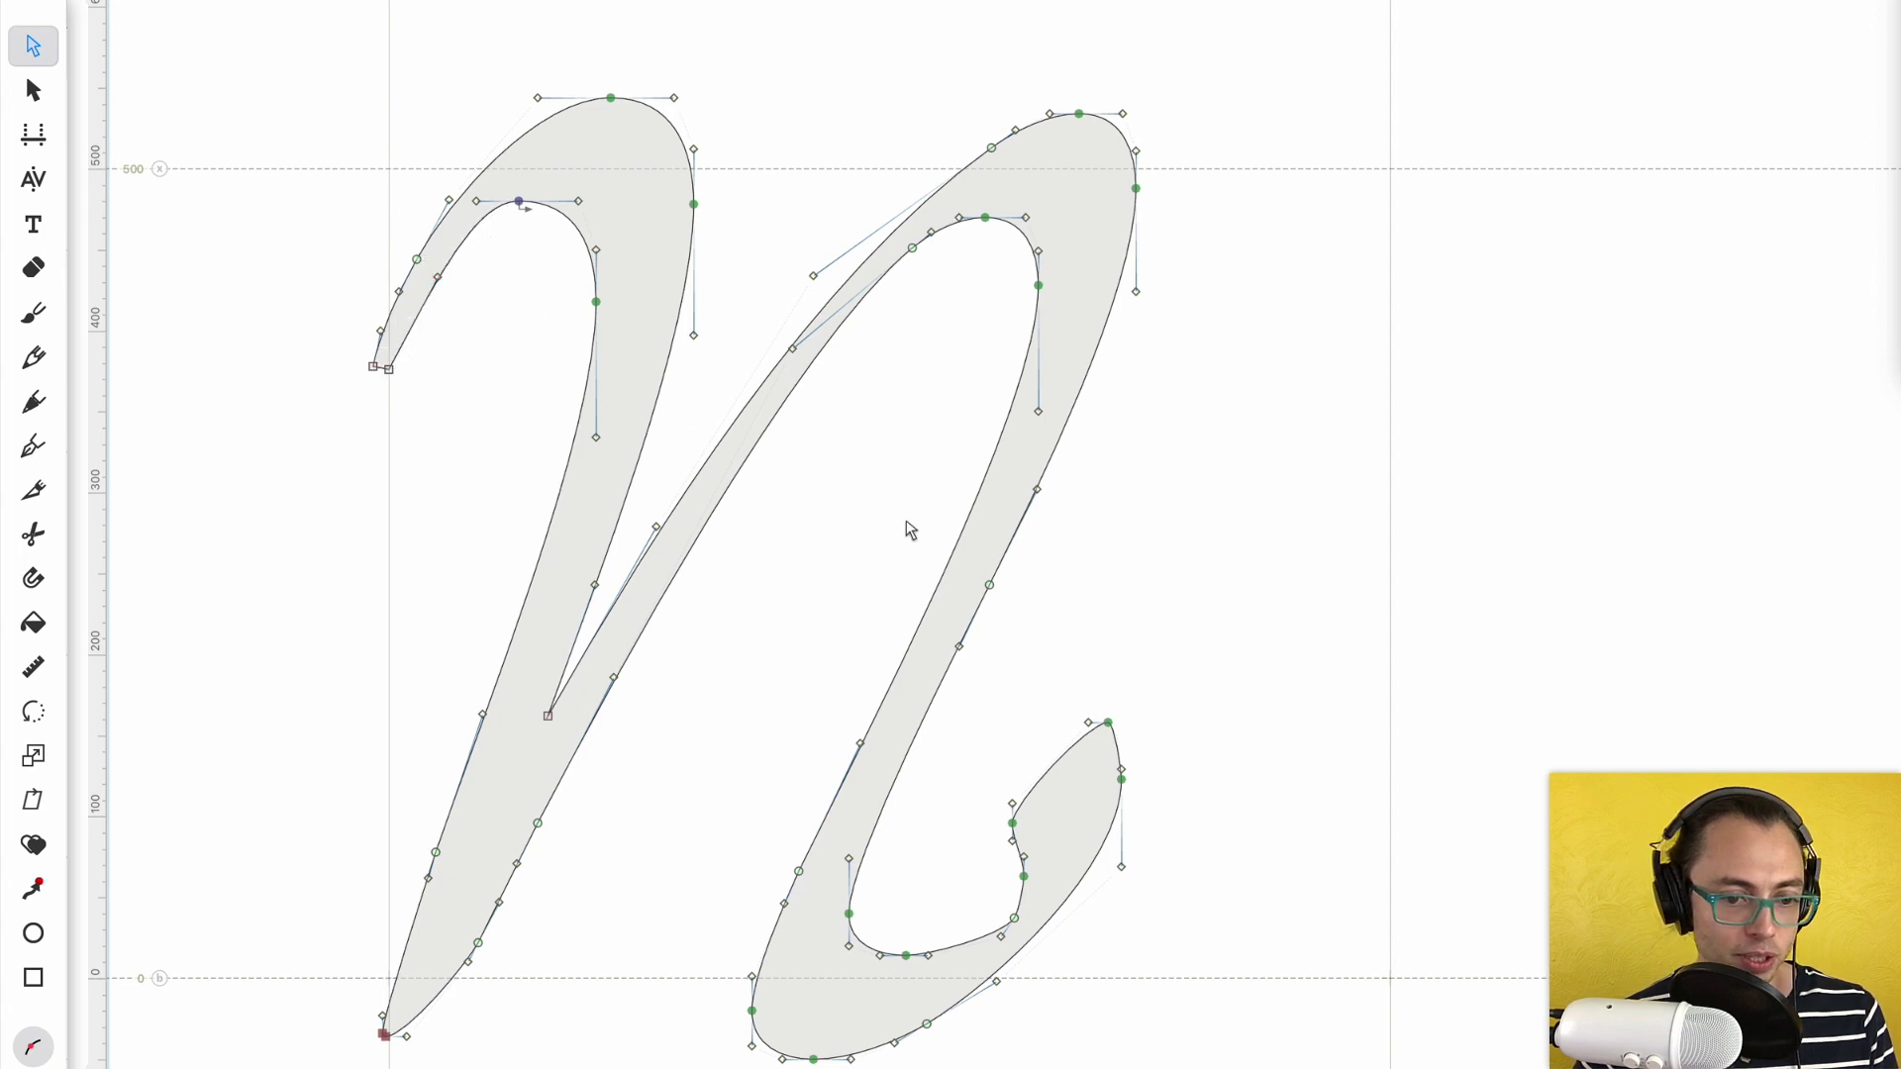
- Smooth the inner edge of the n's exit stroke by moving its bulging node outward, deleting the neighbouring node and extending the upper handle
mouse_move(1024, 877)
mouse_down()
mouse_move(1026, 926)
mouse_move(1056, 894)
mouse_up()
click(1014, 918)
key(BackSpace)
drag(1011, 803, 1012, 792)
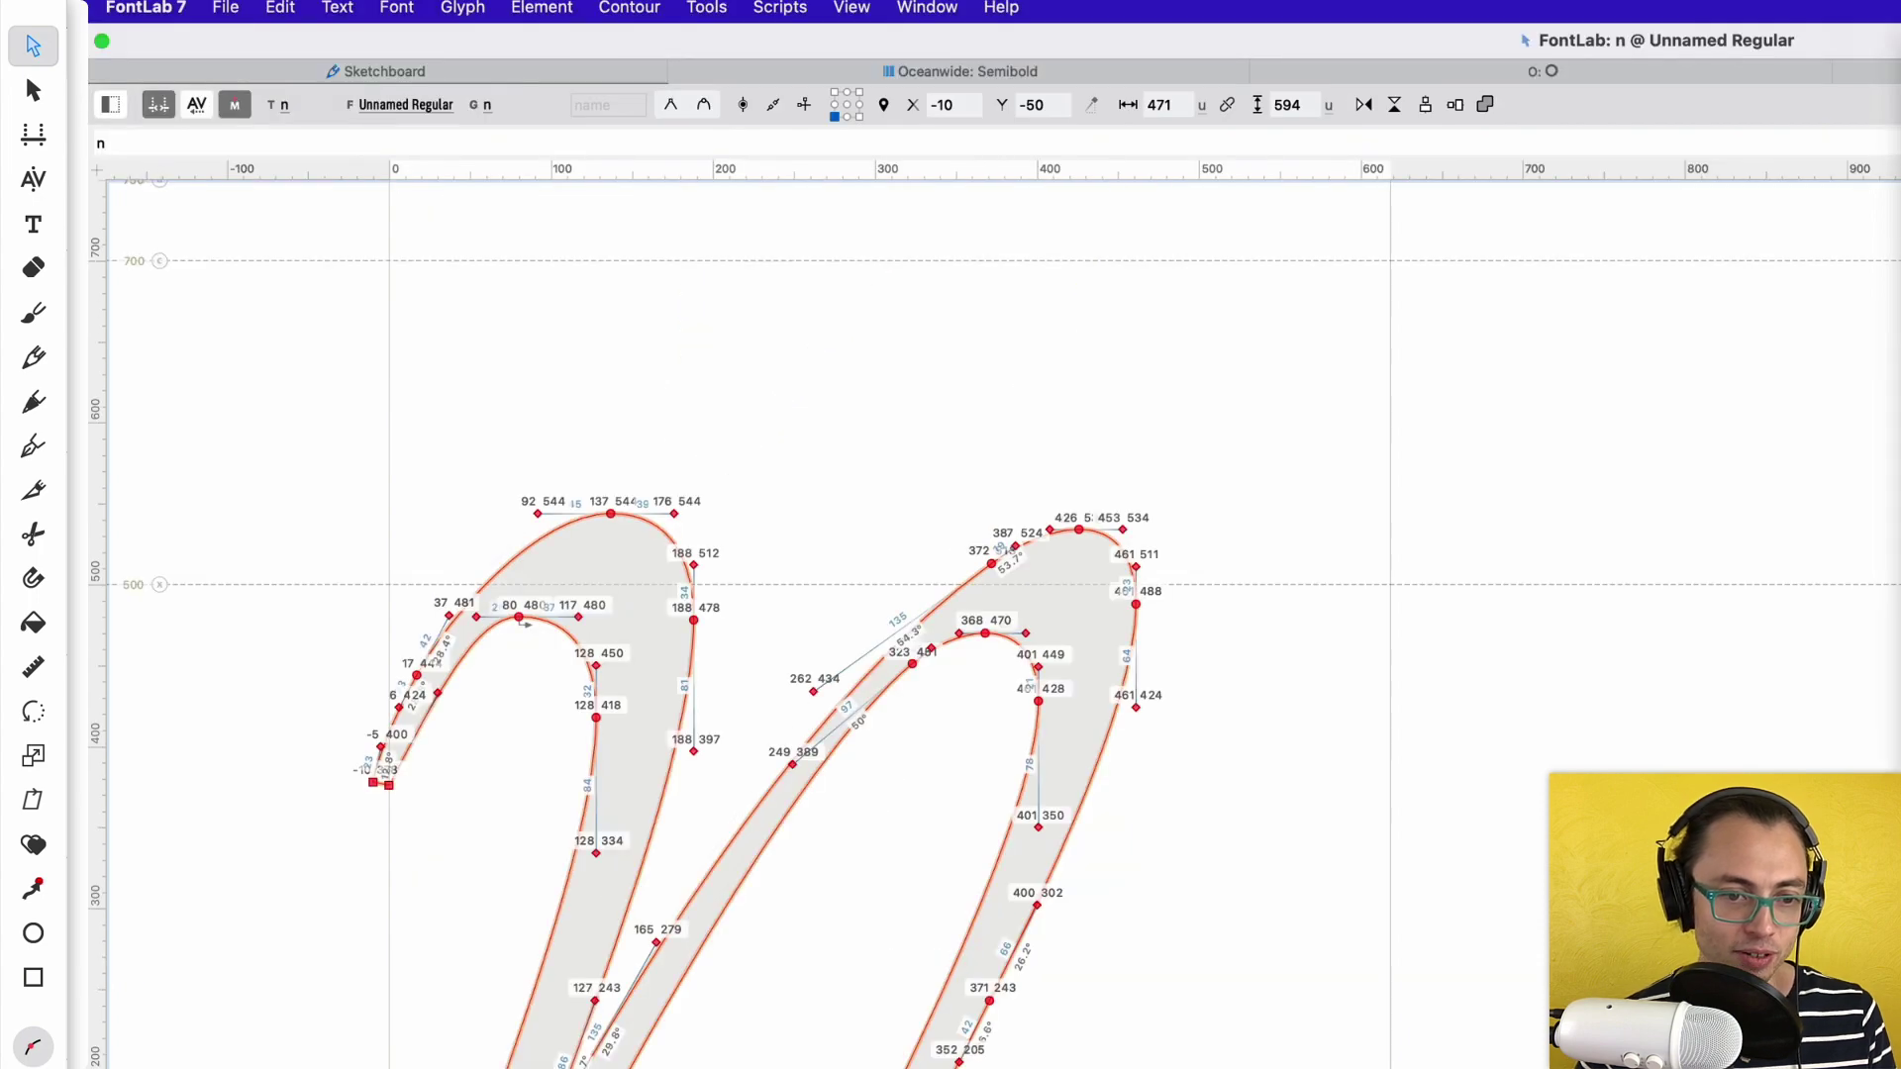
- Harmonize all curves of the n's flattened outline
click(466, 7)
mouse_move(630, 7)
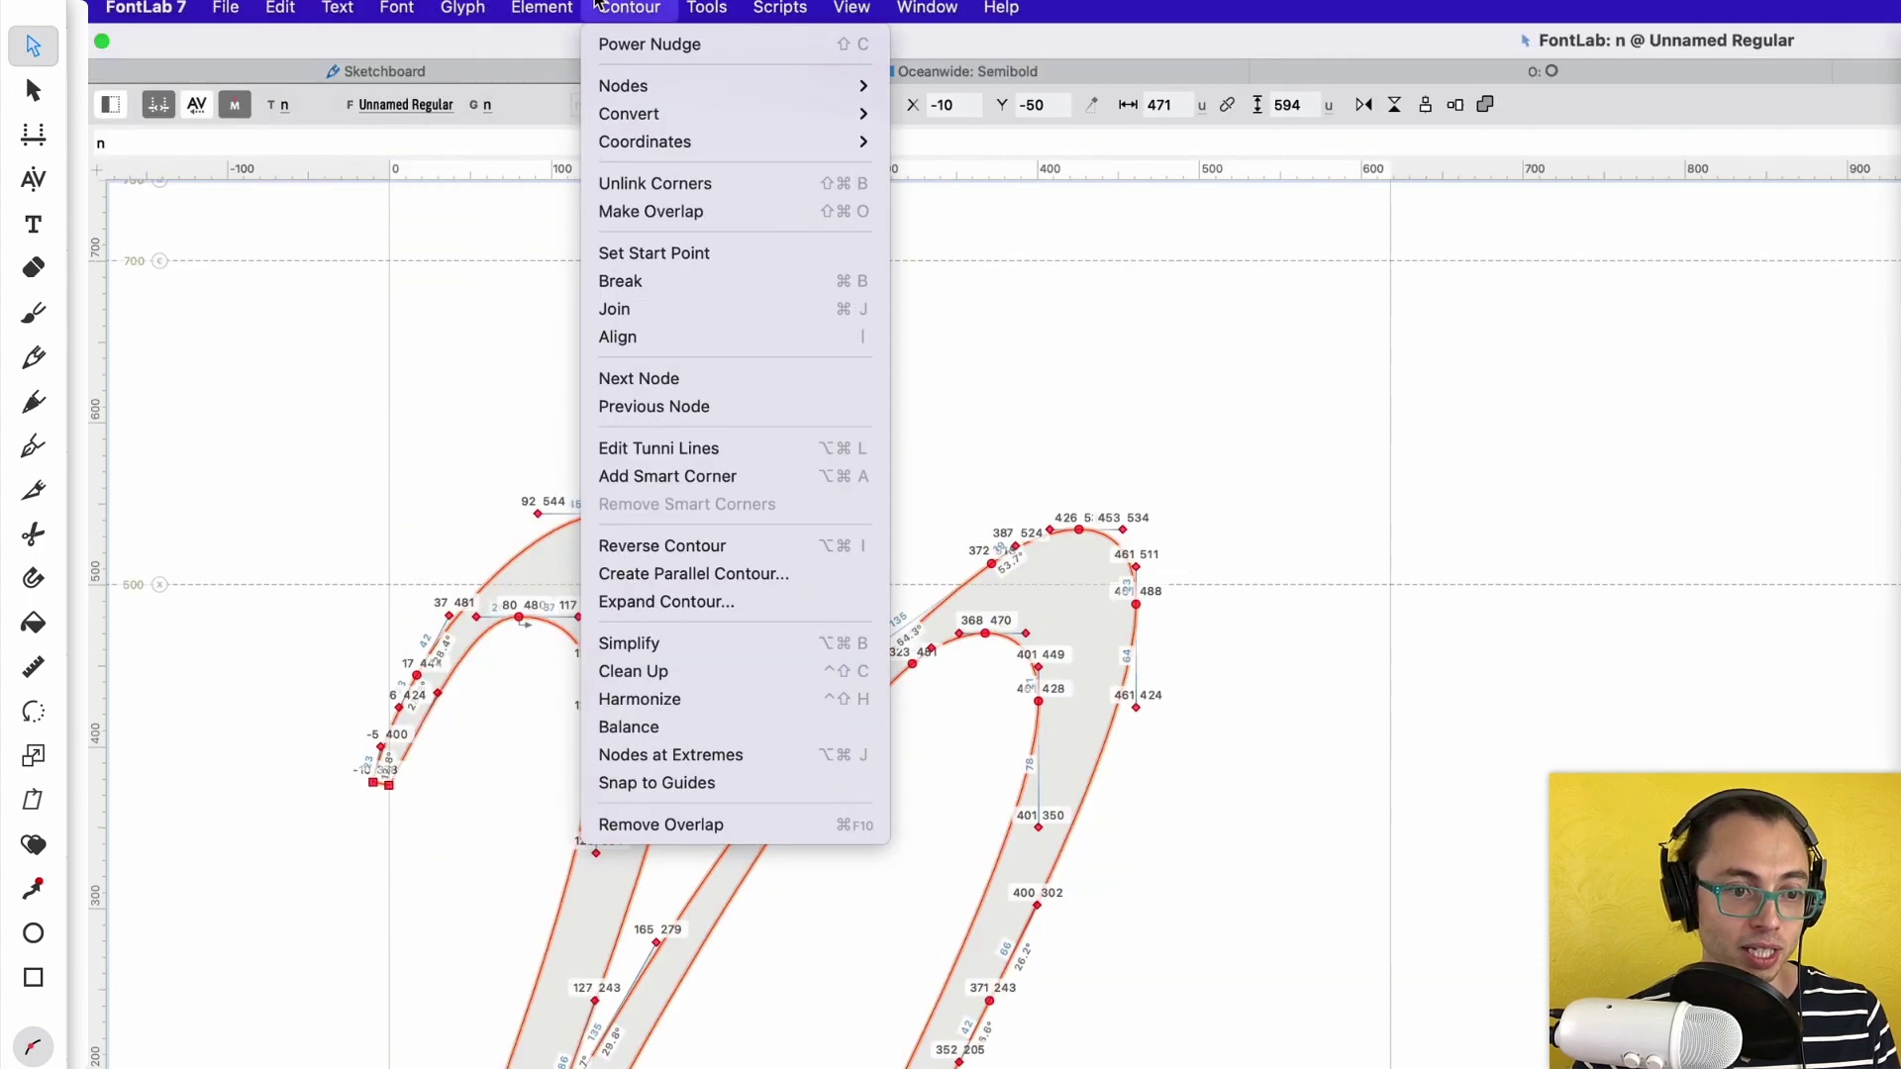
click(635, 698)
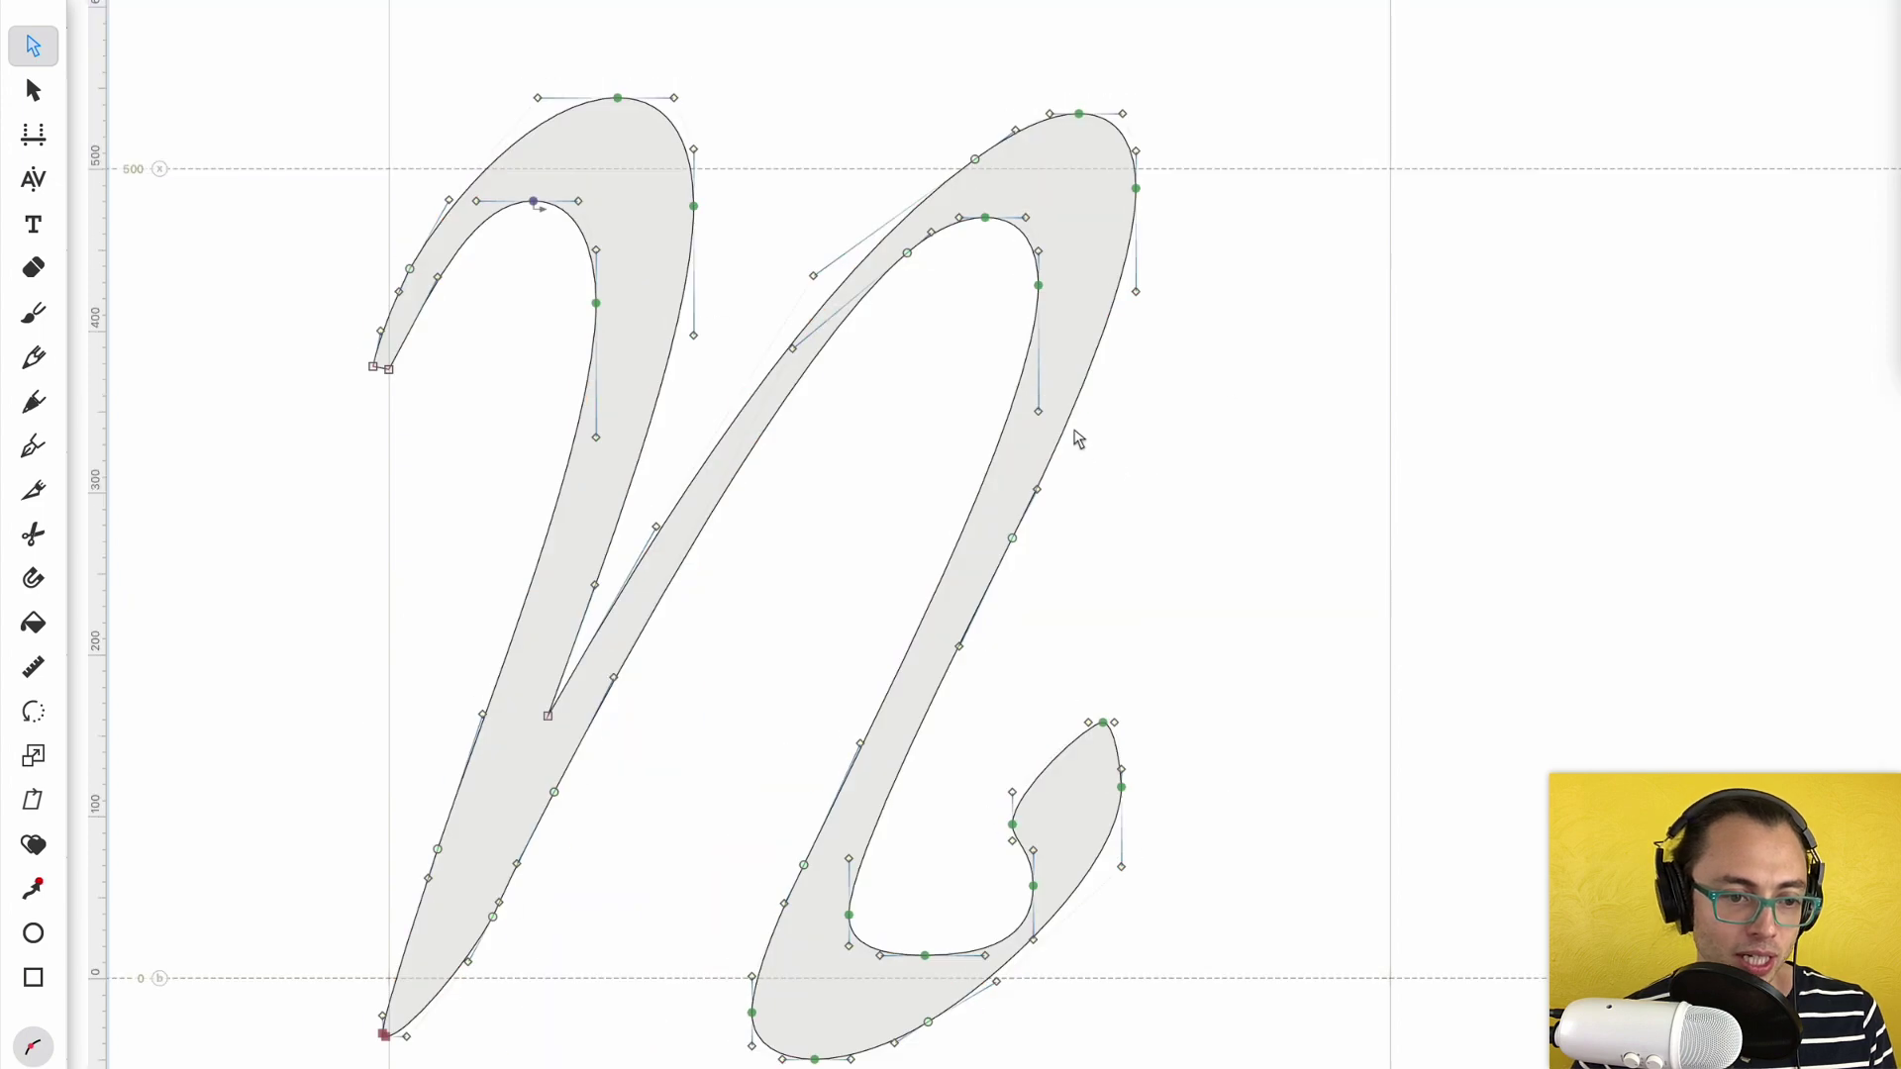
- Split the sharp corner node in the crotch between the n's first stem and branch into a narrow blunt notch, and preview the glyph
click(546, 717)
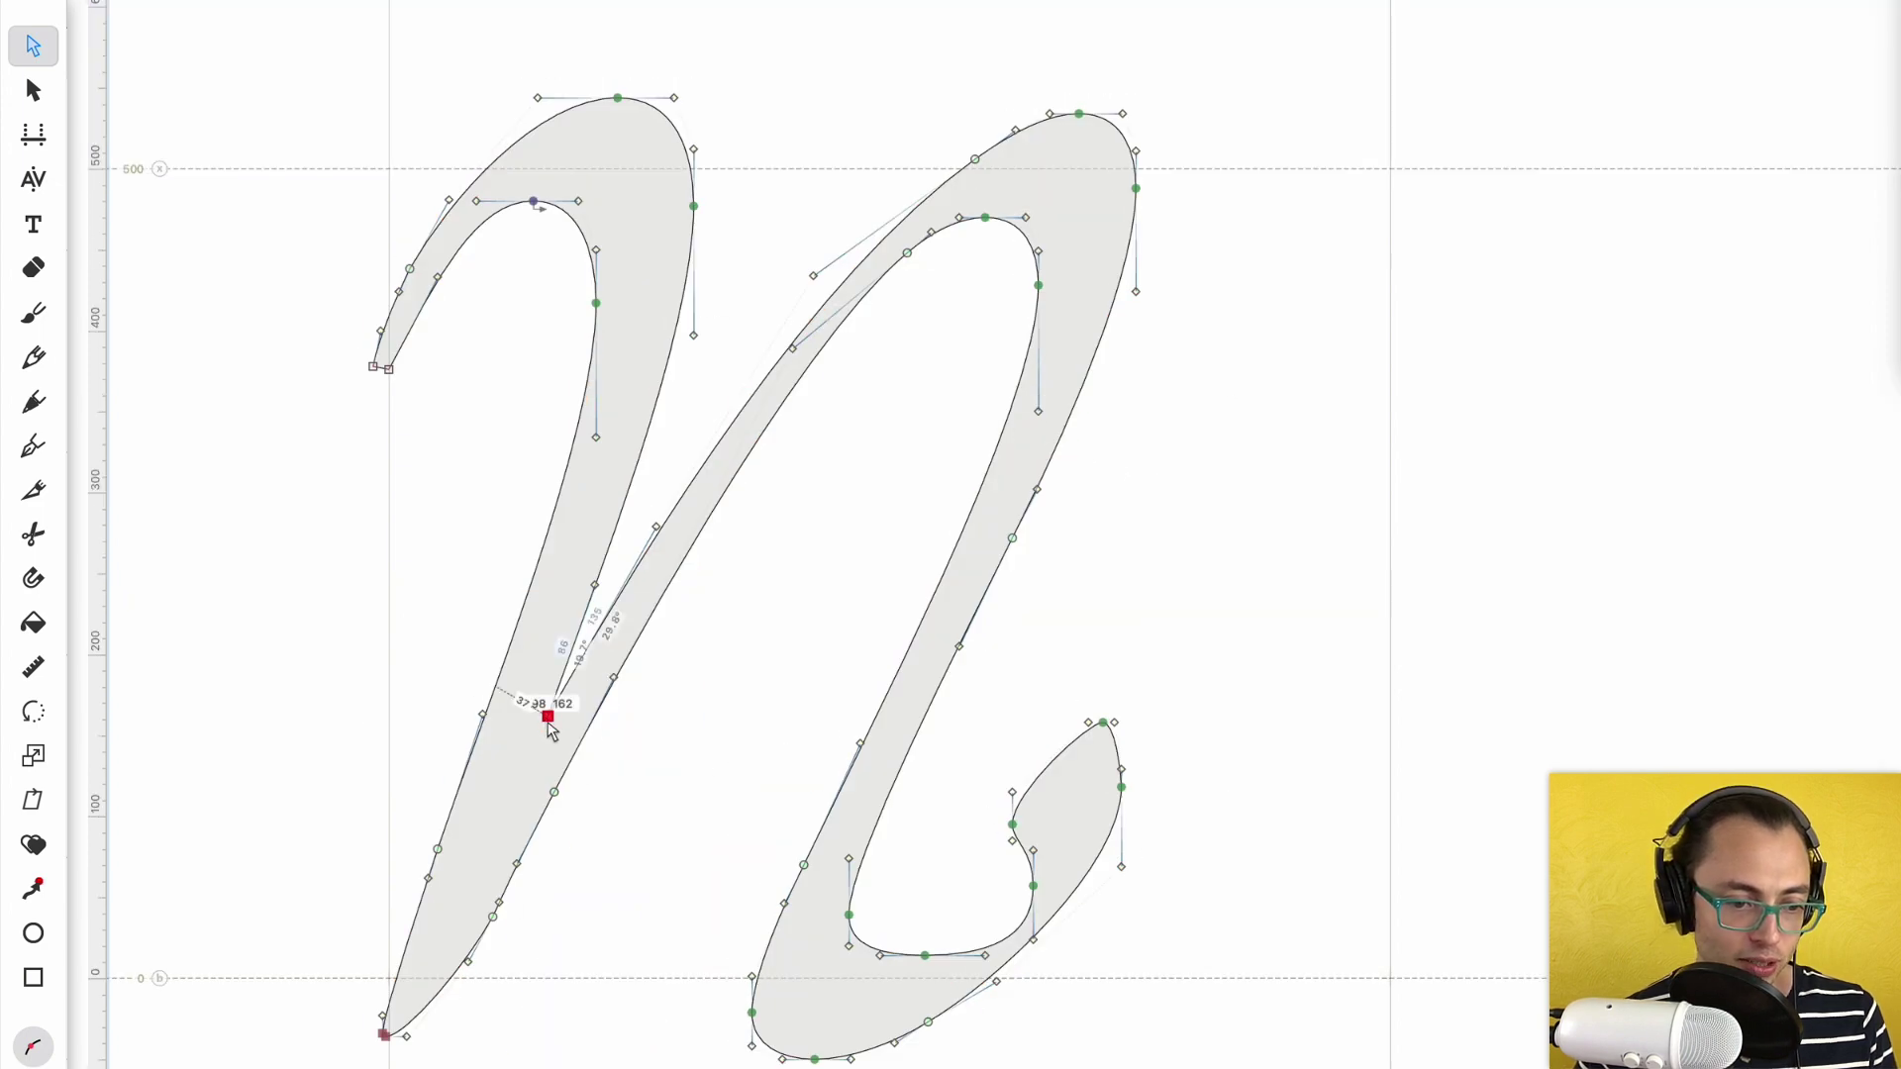
click(715, 711)
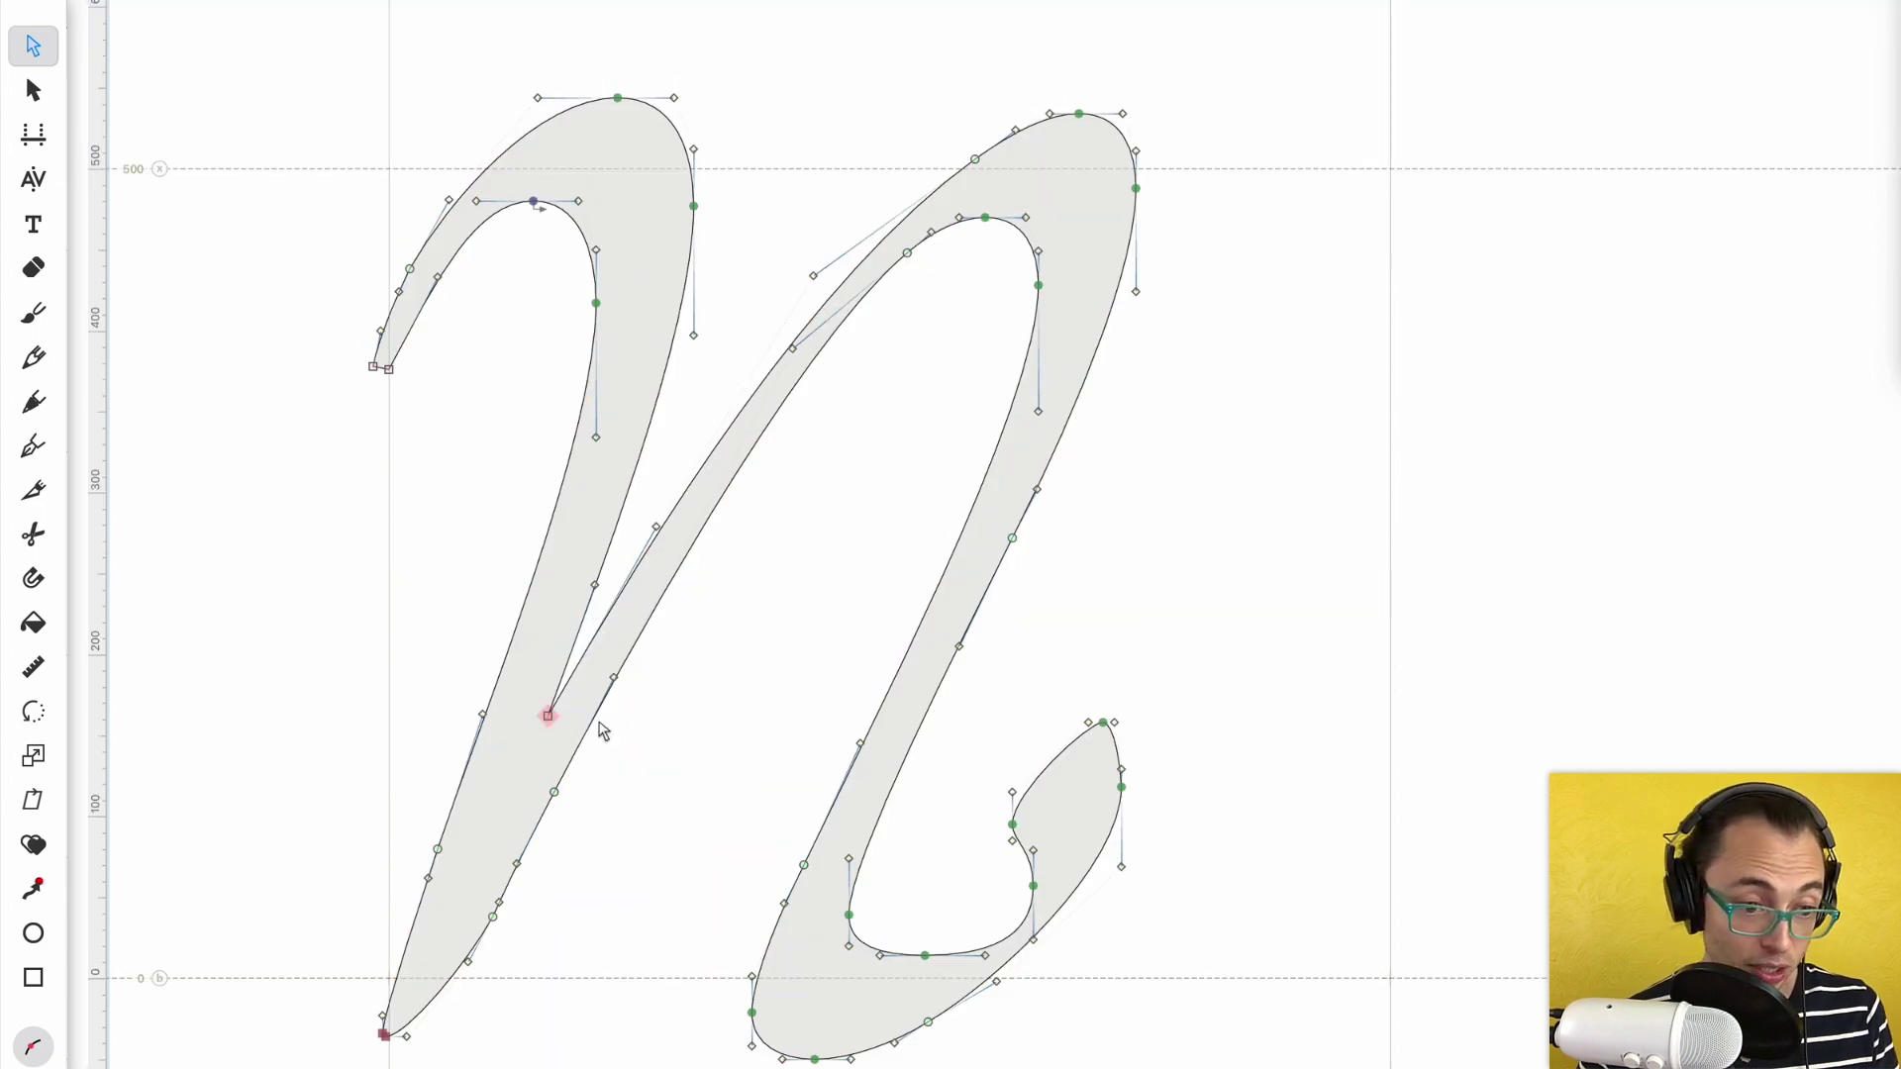
scroll(551, 729, up, 5)
click(537, 687)
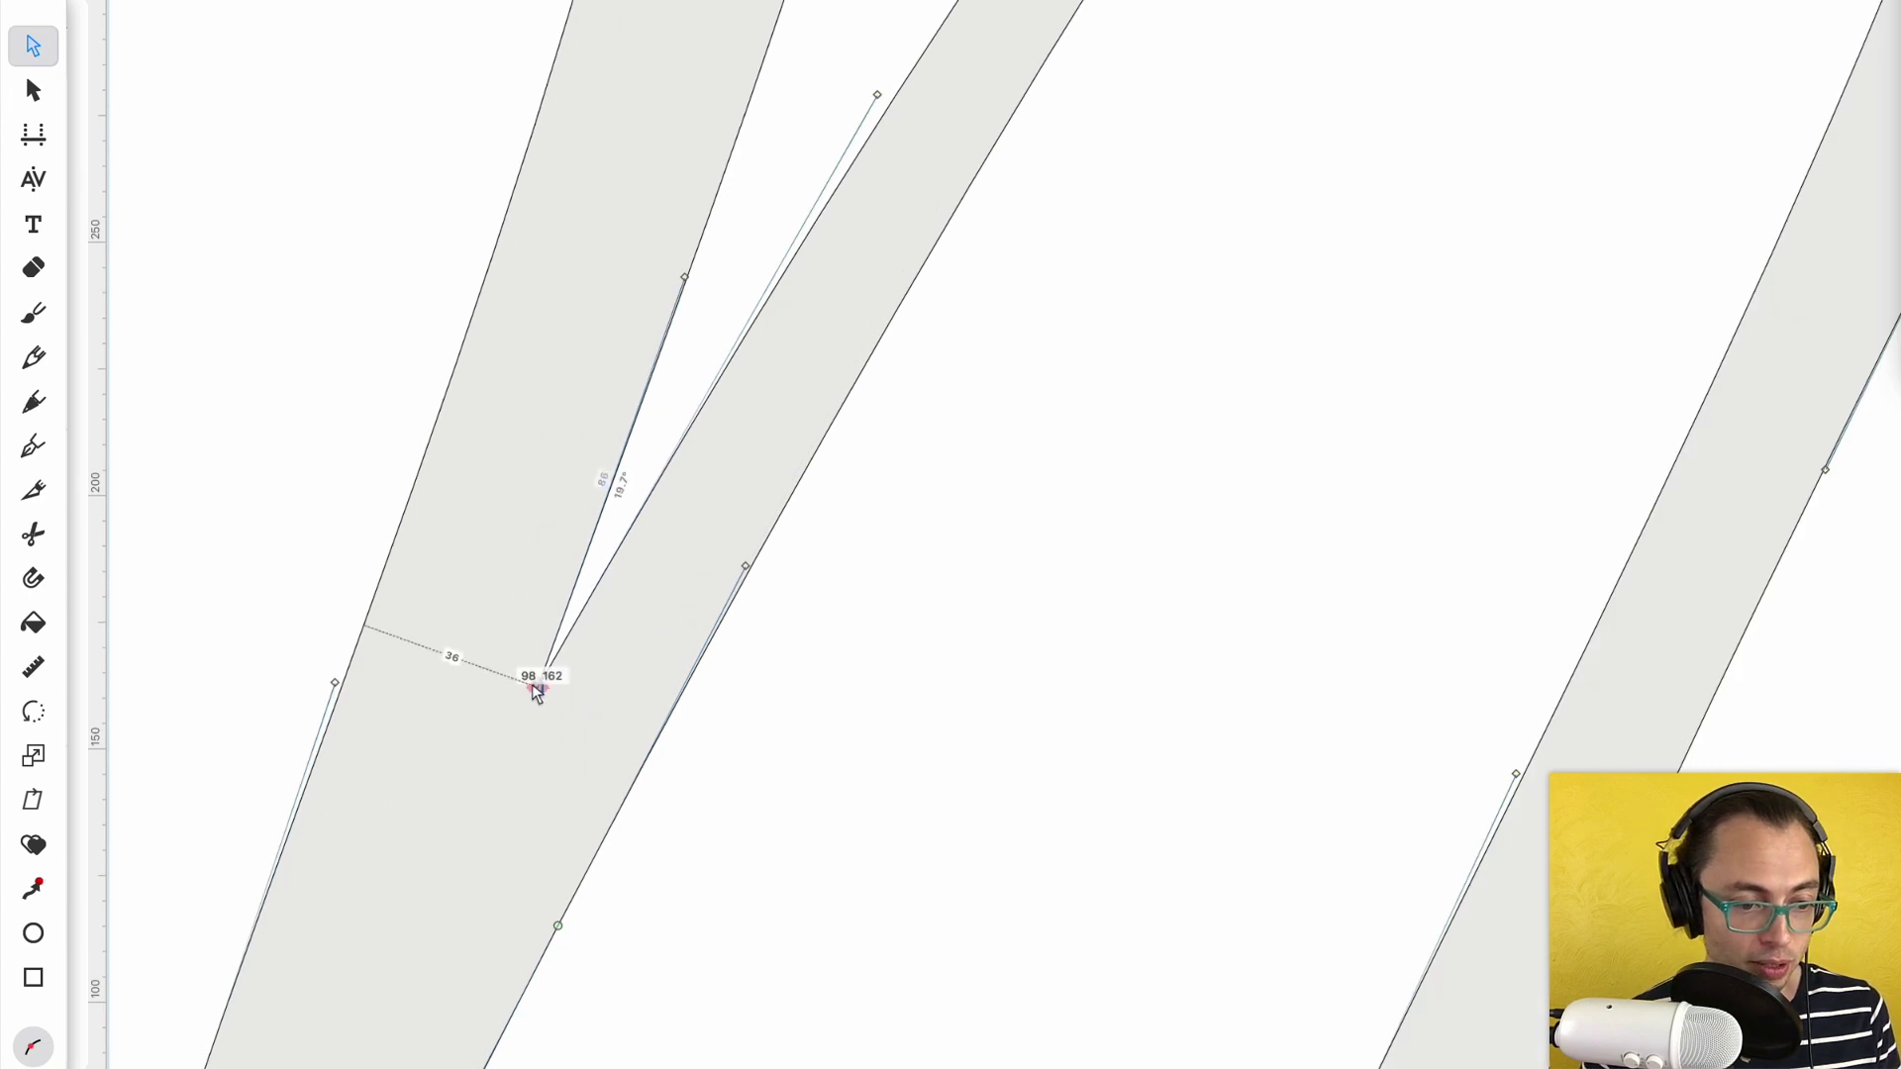
mouse_move(535, 687)
mouse_down()
mouse_move(502, 687)
mouse_move(533, 698)
mouse_up()
click(566, 707)
scroll(566, 706, down, 5)
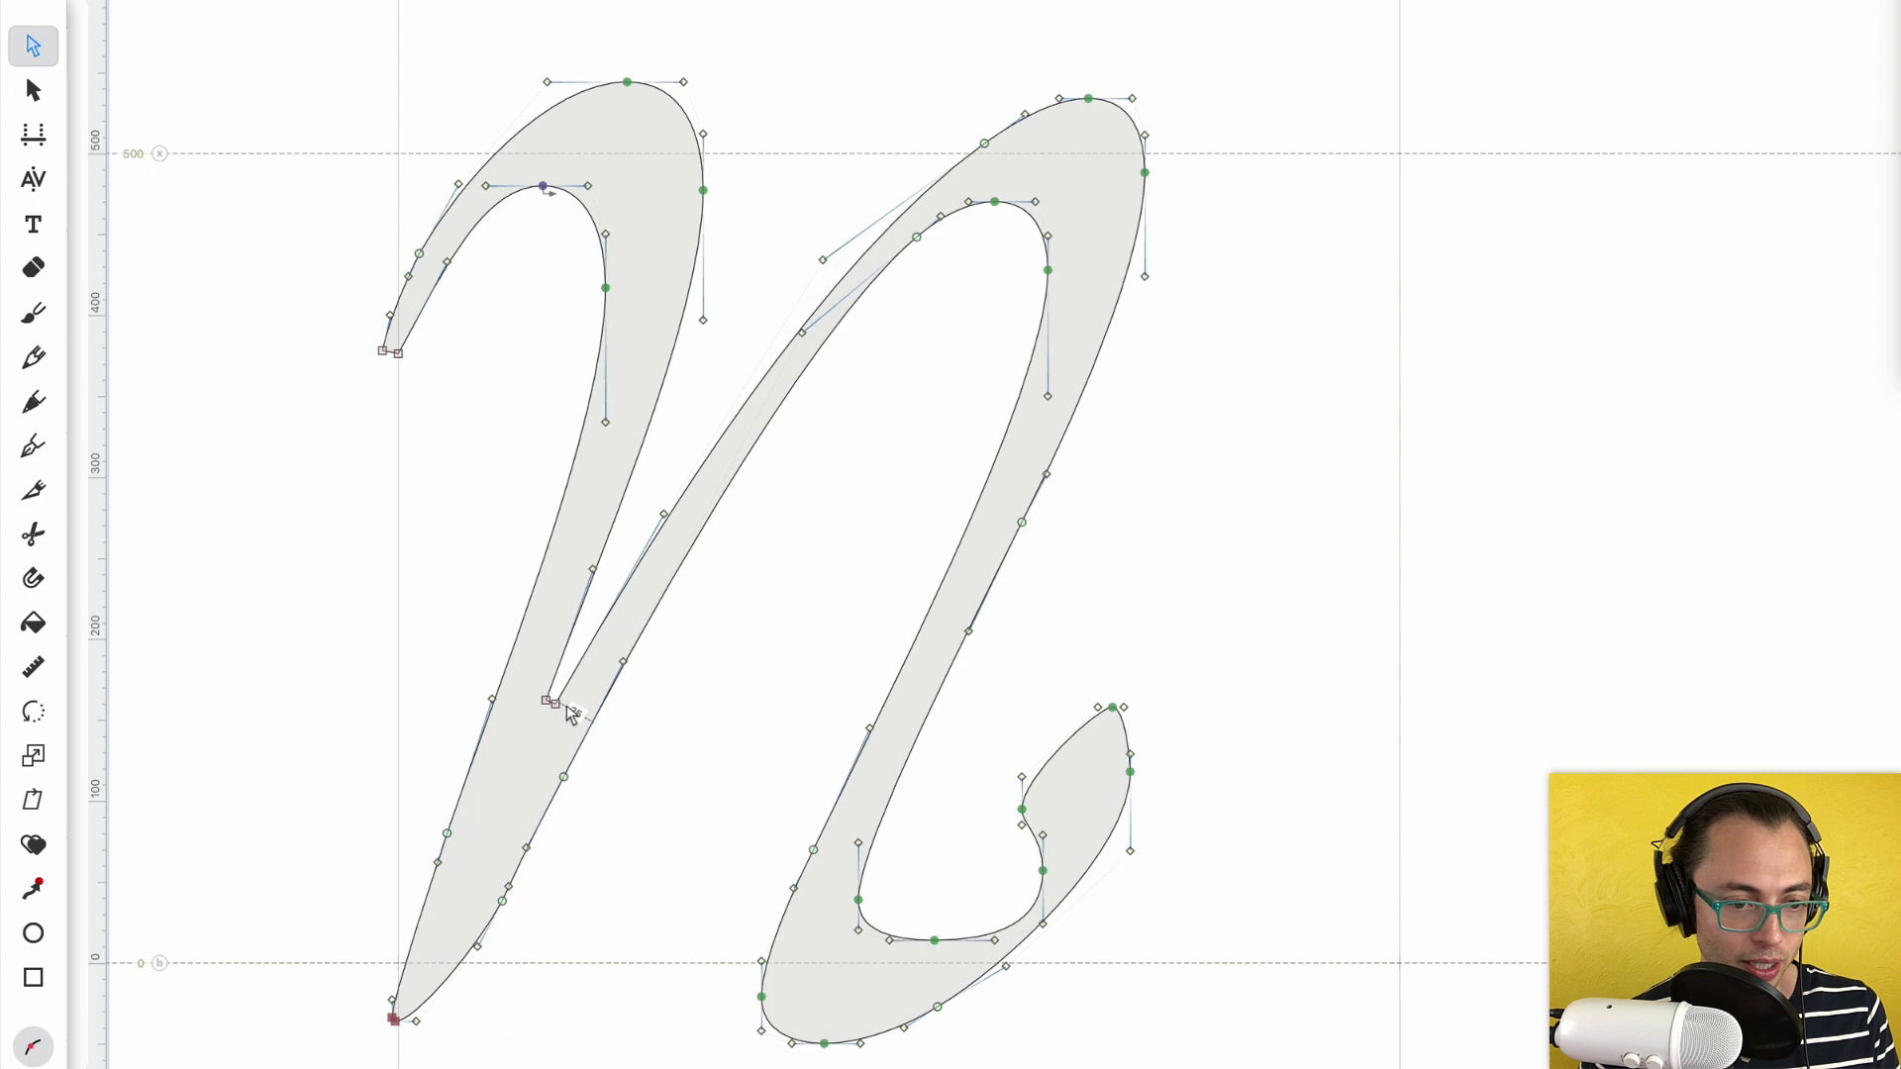
scroll(567, 709, down, 2)
key(space)
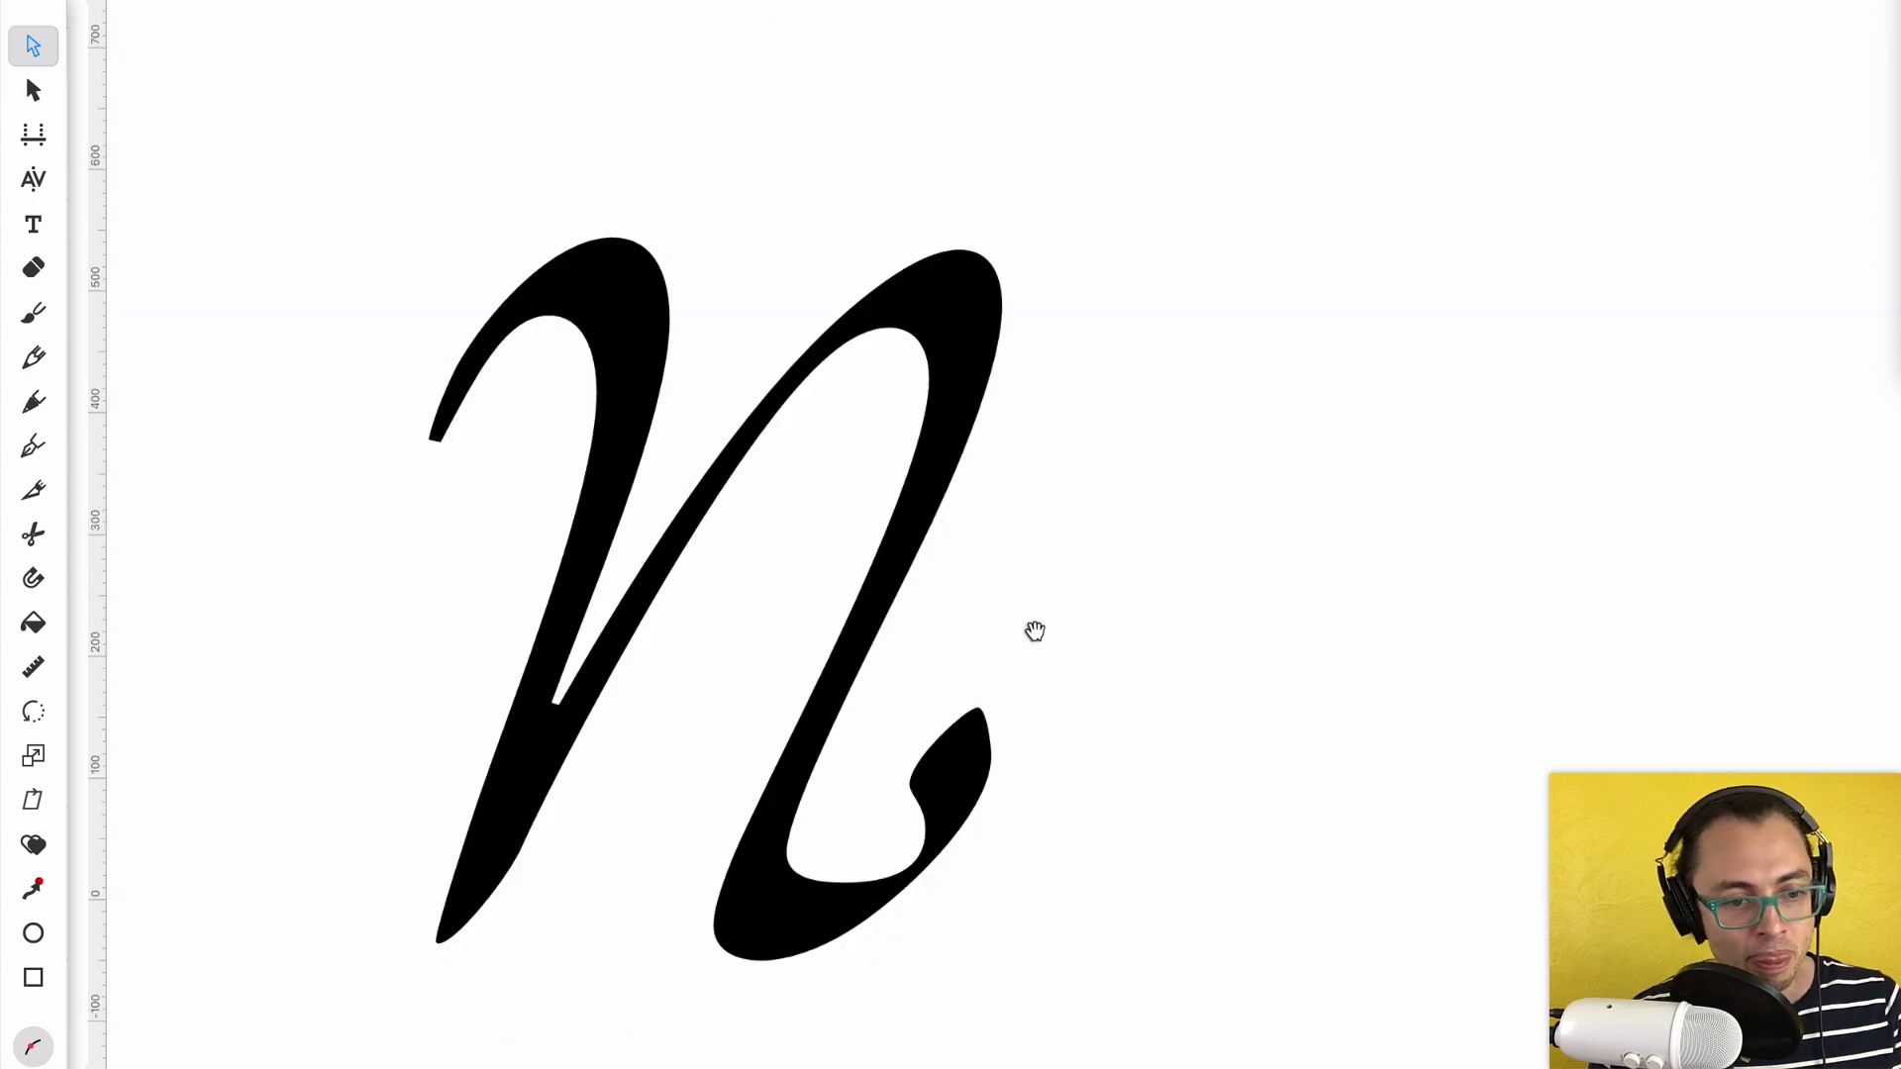
- Lengthen the handle running up the n's branch from the notch and move the node on the second arch's outer edge to 355, 508
drag(563, 715, 679, 524)
click(881, 286)
drag(884, 284, 875, 288)
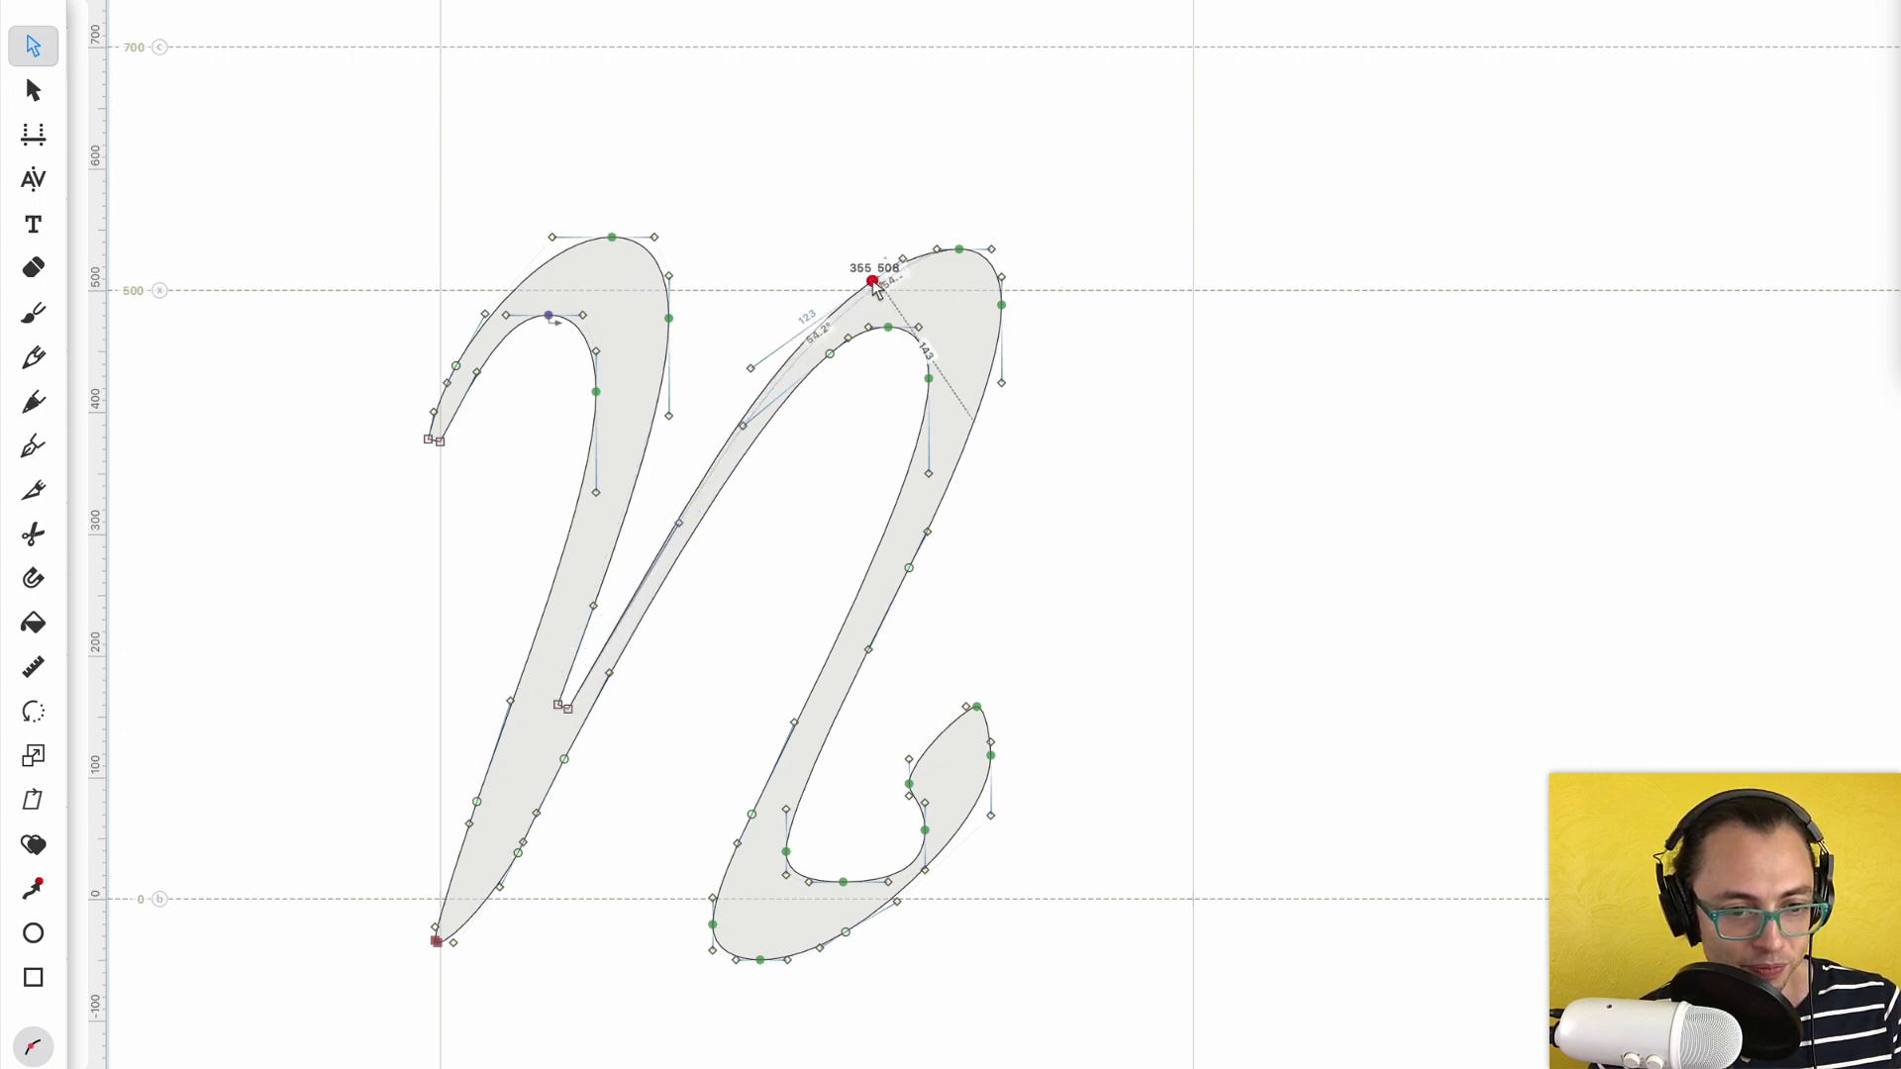
shift+click(936, 249)
drag(936, 249, 931, 253)
key(super+z)
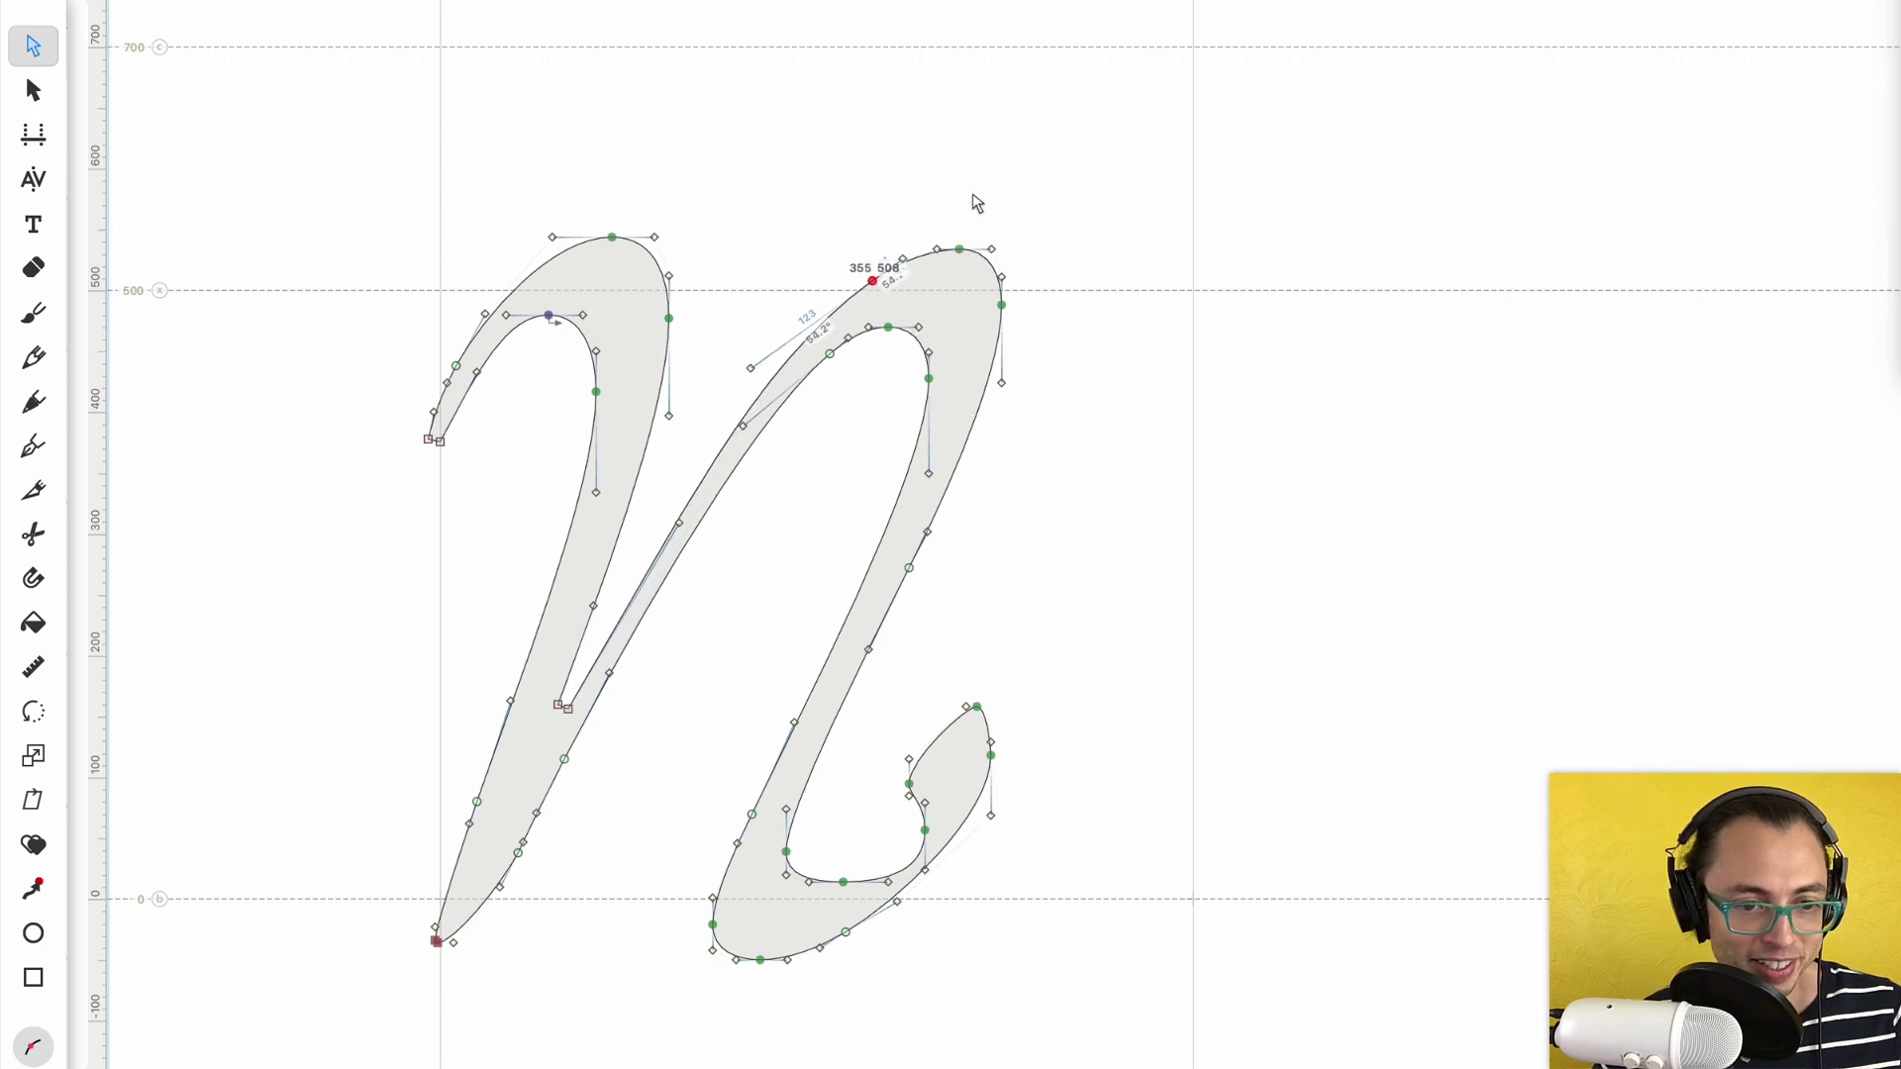
- Harmonize all curves of the n's adjusted contour and preview the filled letter
click(976, 206)
key(super+a)
click(614, 6)
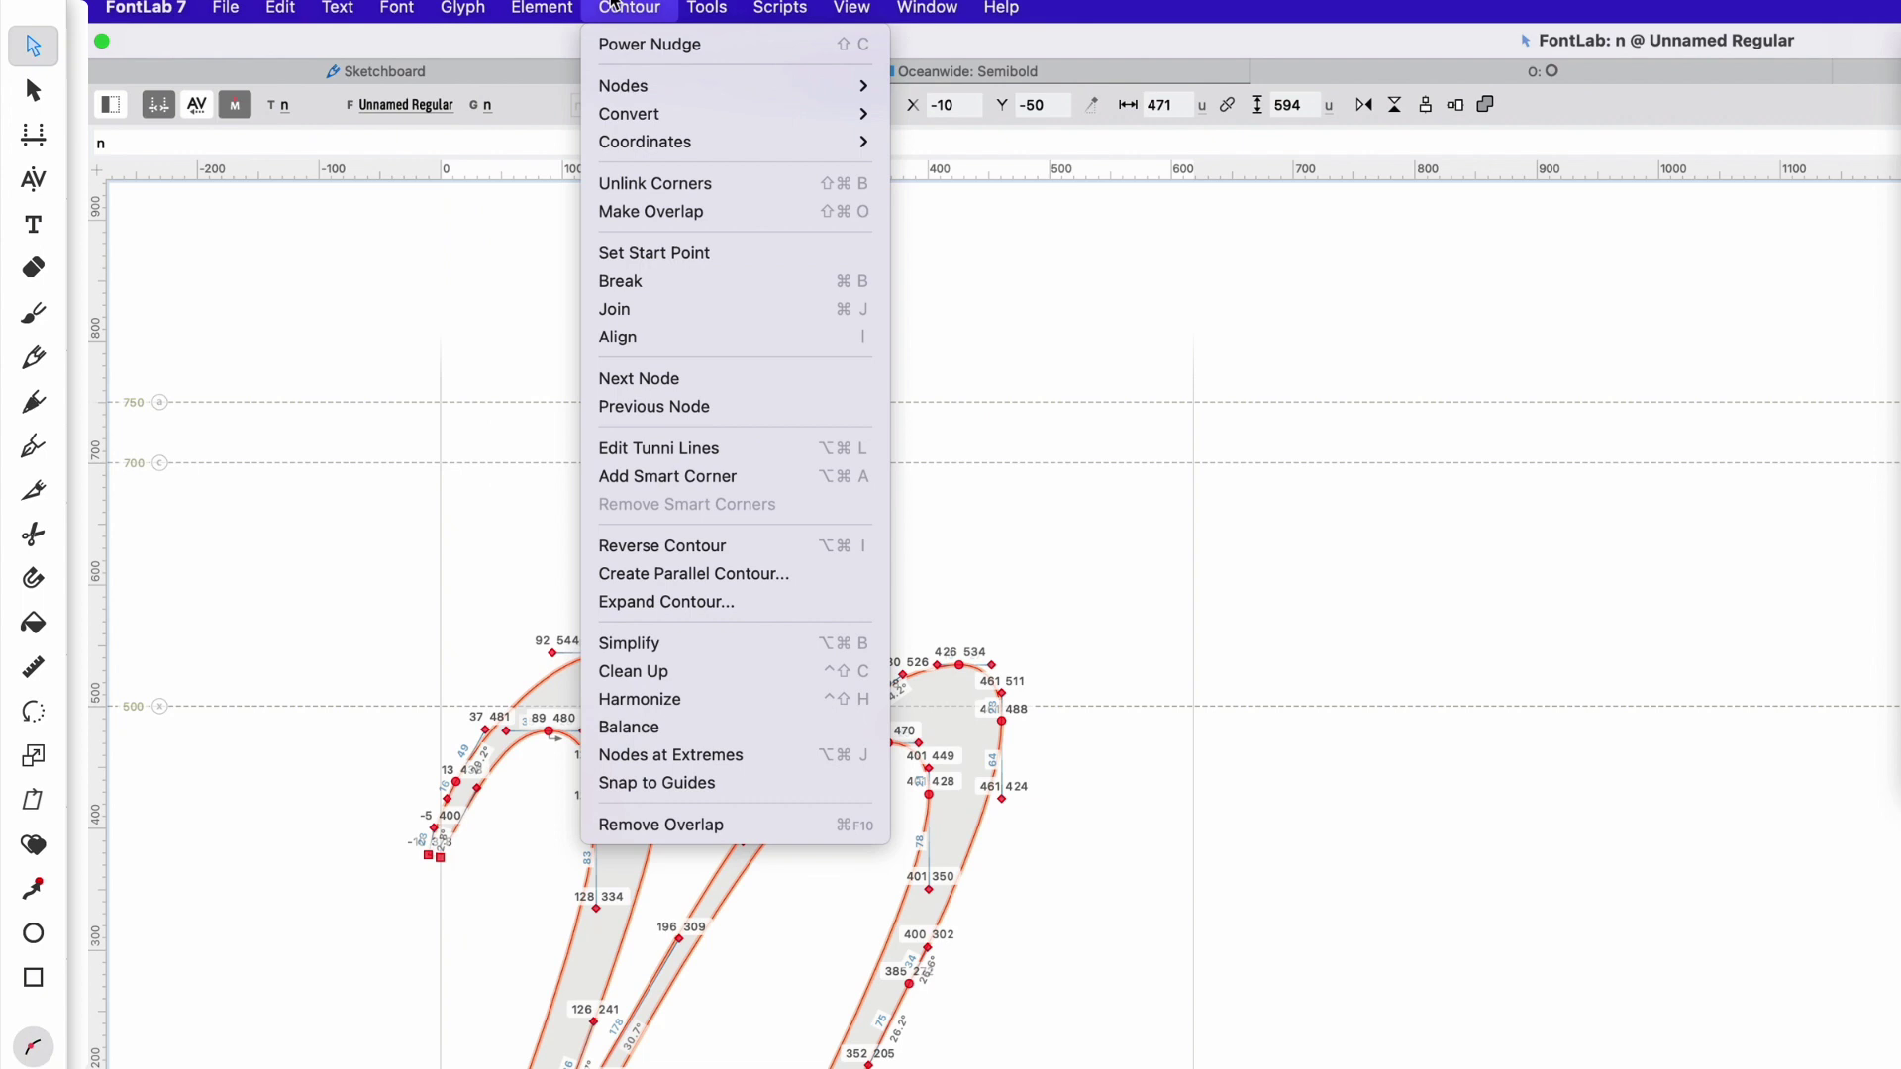
click(642, 698)
click(1039, 580)
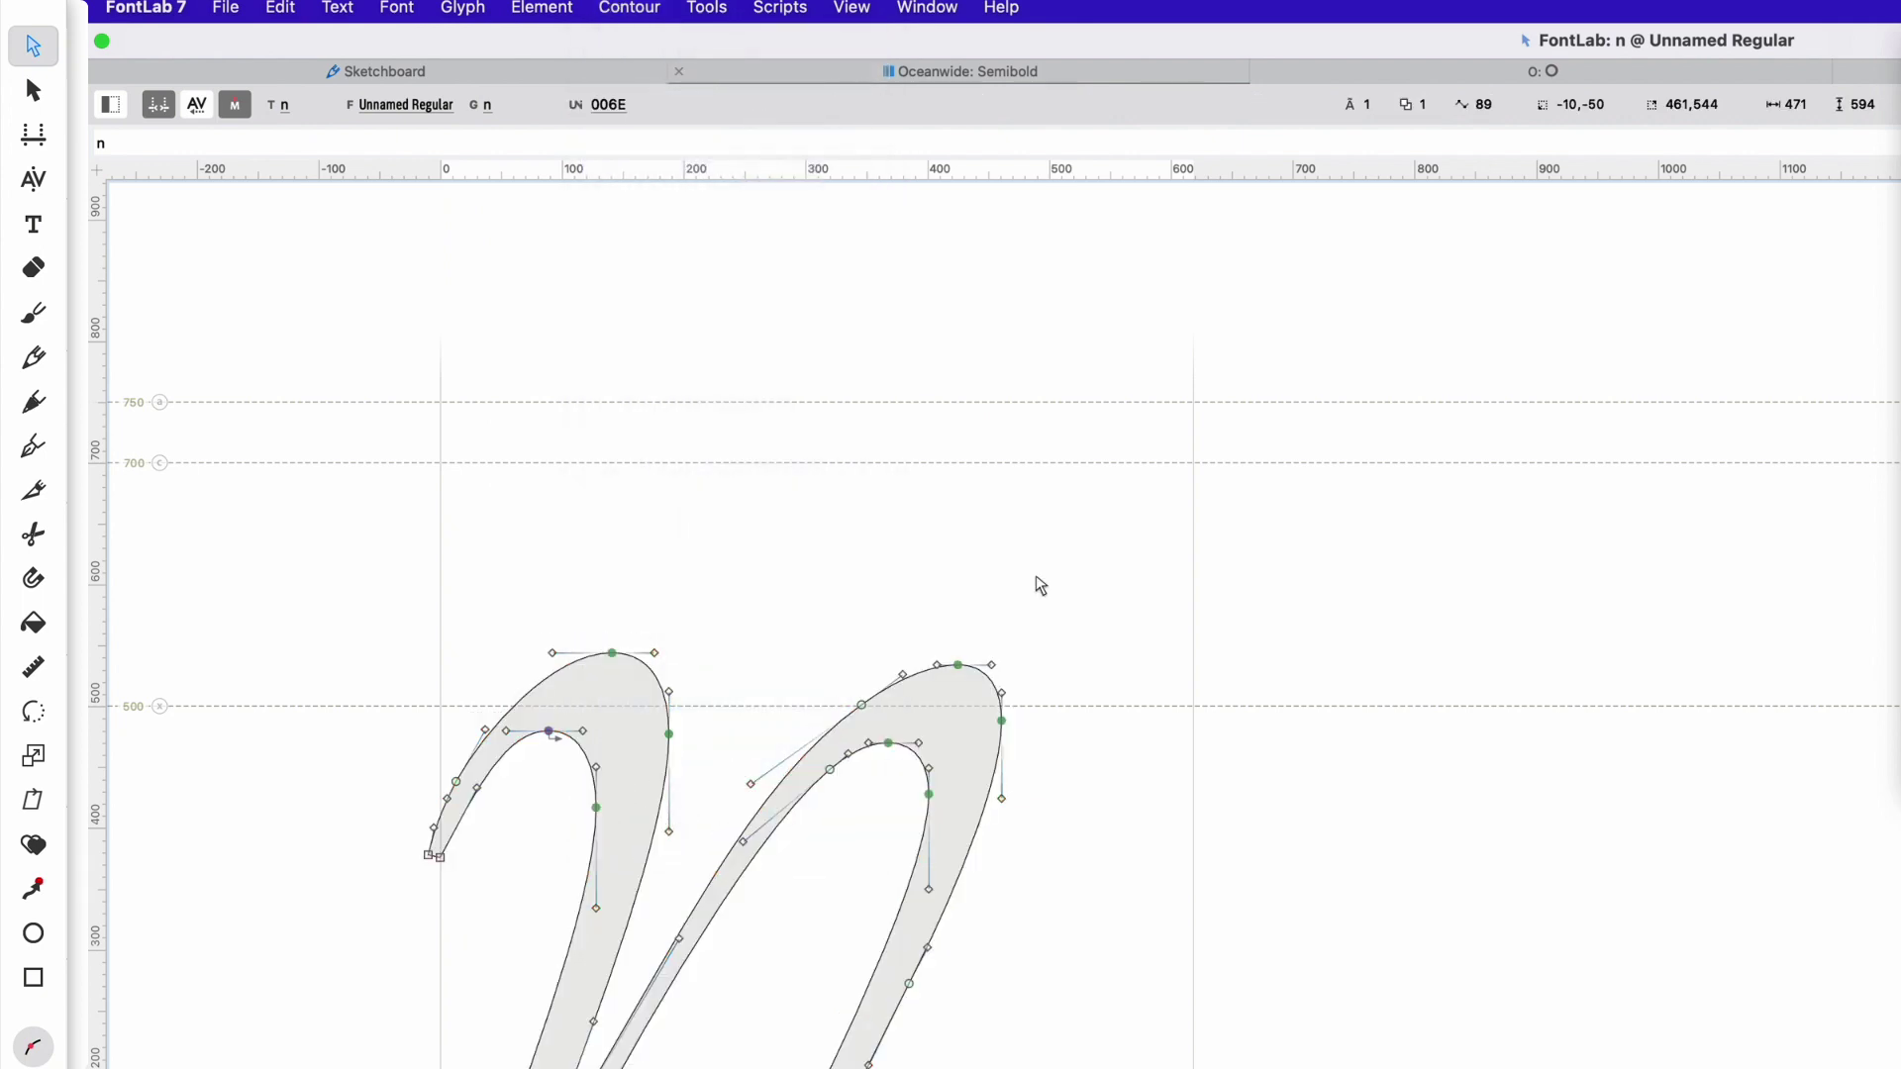
key(space)
drag(1035, 575, 1035, 159)
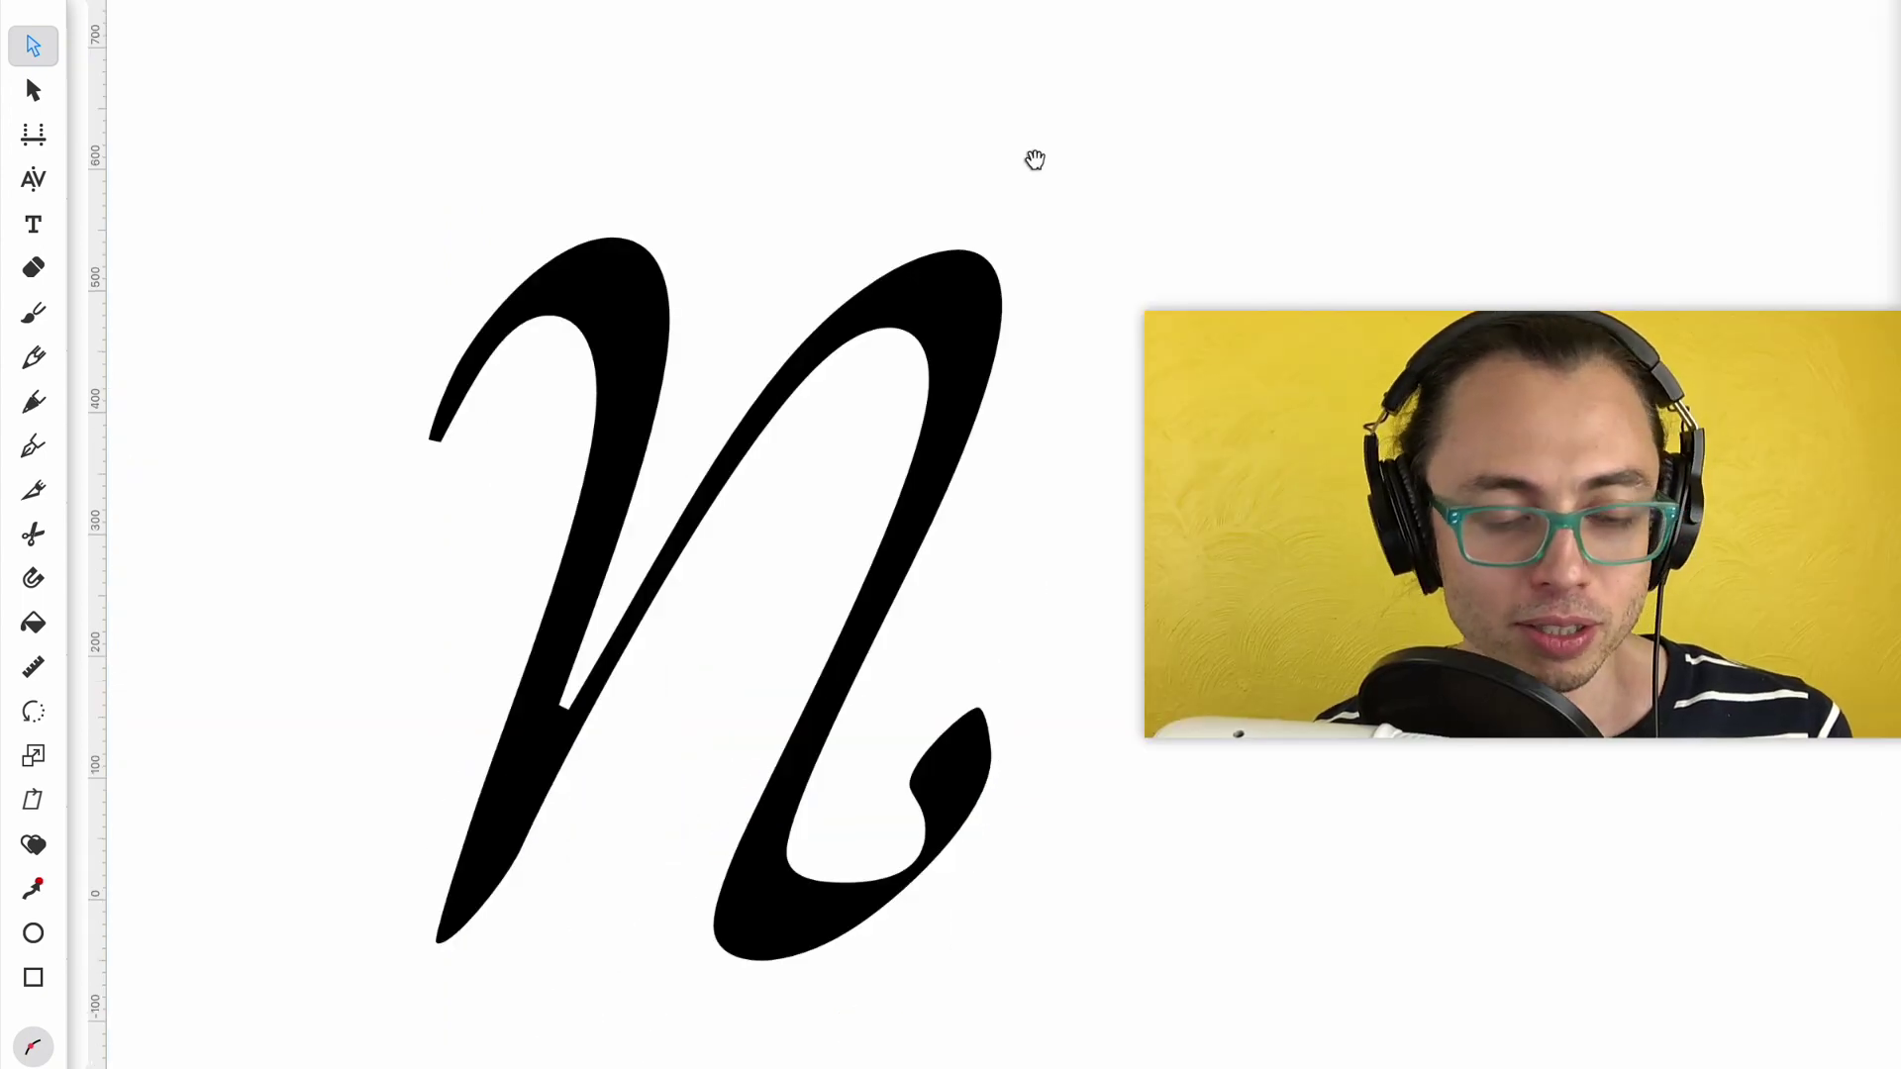